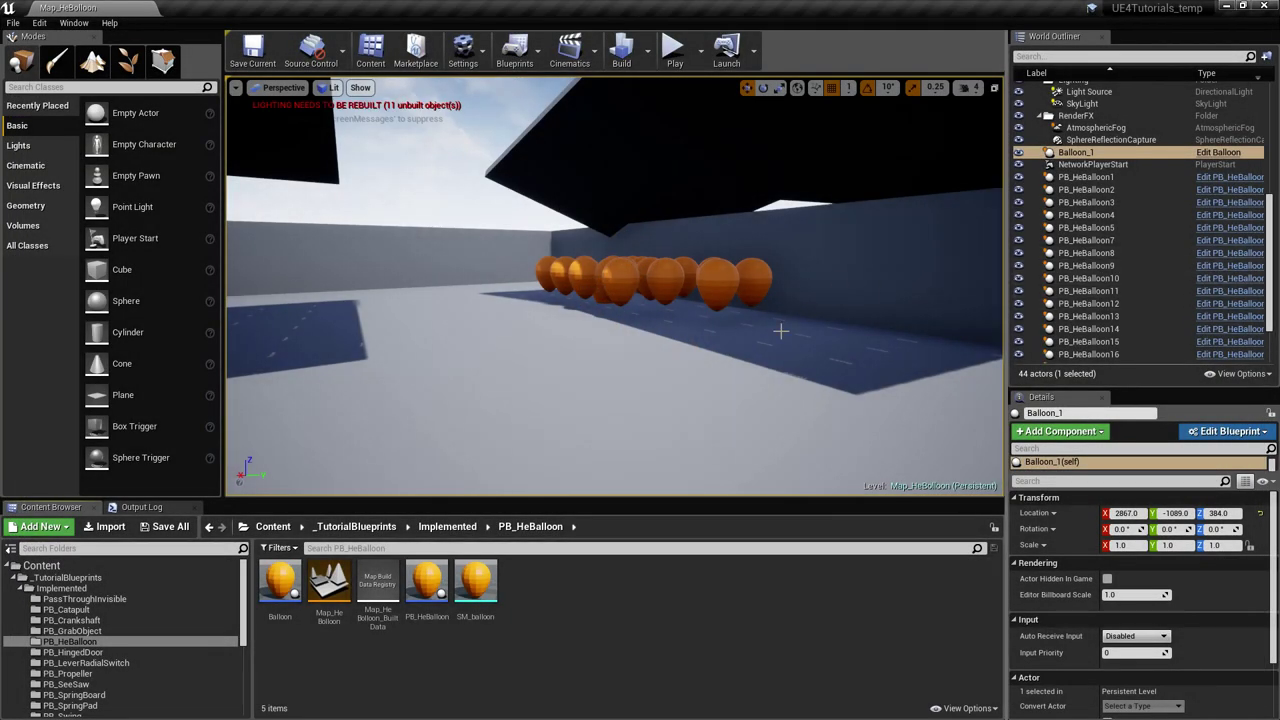
Run the level in play mode to watch the group of balloons rise, and stop the session.
{"action": "mouse_move", "coordinate": [781, 331]}
{"action": "right_mouse_down"}
{"action": "mouse_move", "coordinate": [791, 309]}
{"action": "mouse_move", "coordinate": [769, 311]}
{"action": "mouse_move", "coordinate": [789, 313]}
{"action": "mouse_move", "coordinate": [780, 331]}
{"action": "right_mouse_up"}
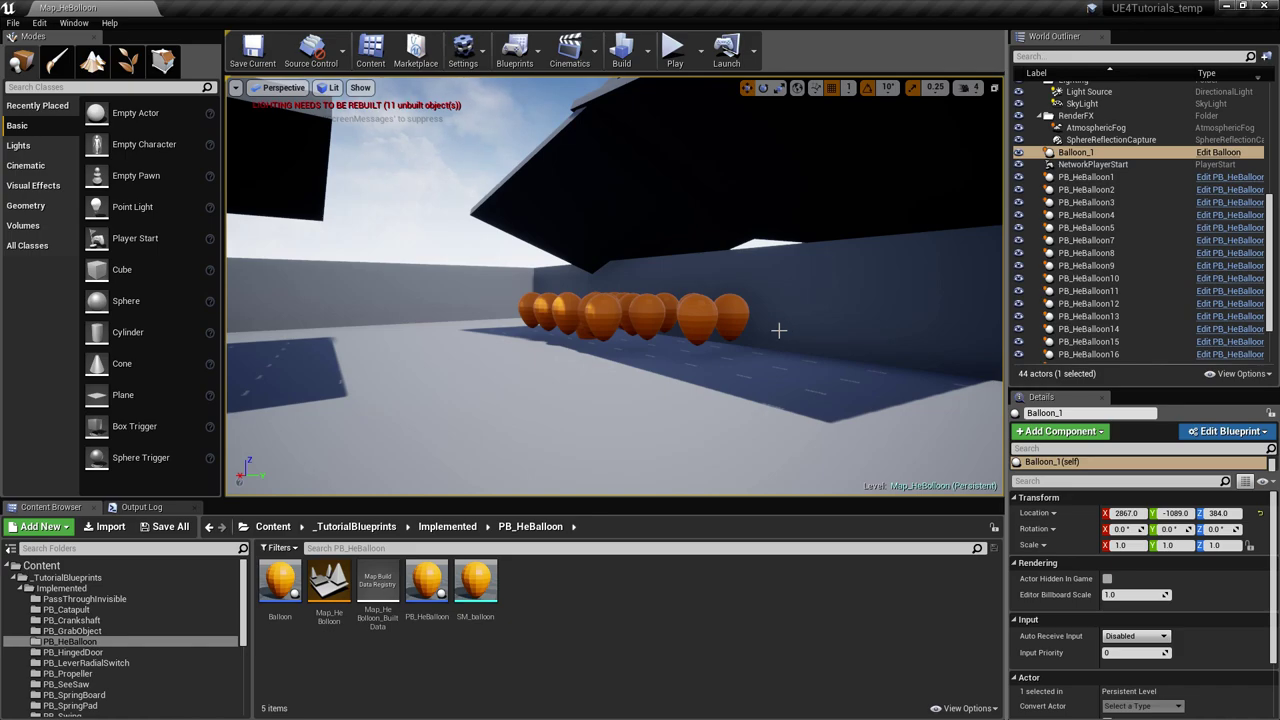
{"action": "right_click_drag", "start_coordinate": [779, 330], "coordinate": [758, 330]}
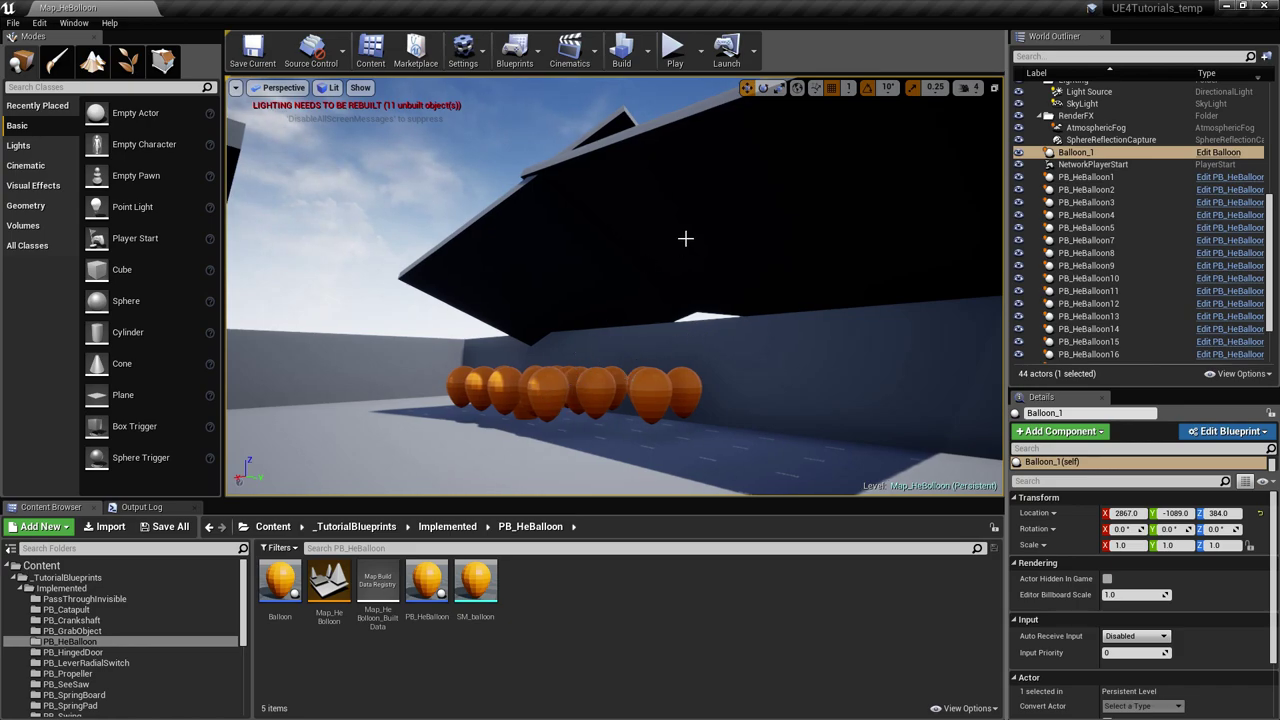
{"action": "left_click", "coordinate": [674, 47]}
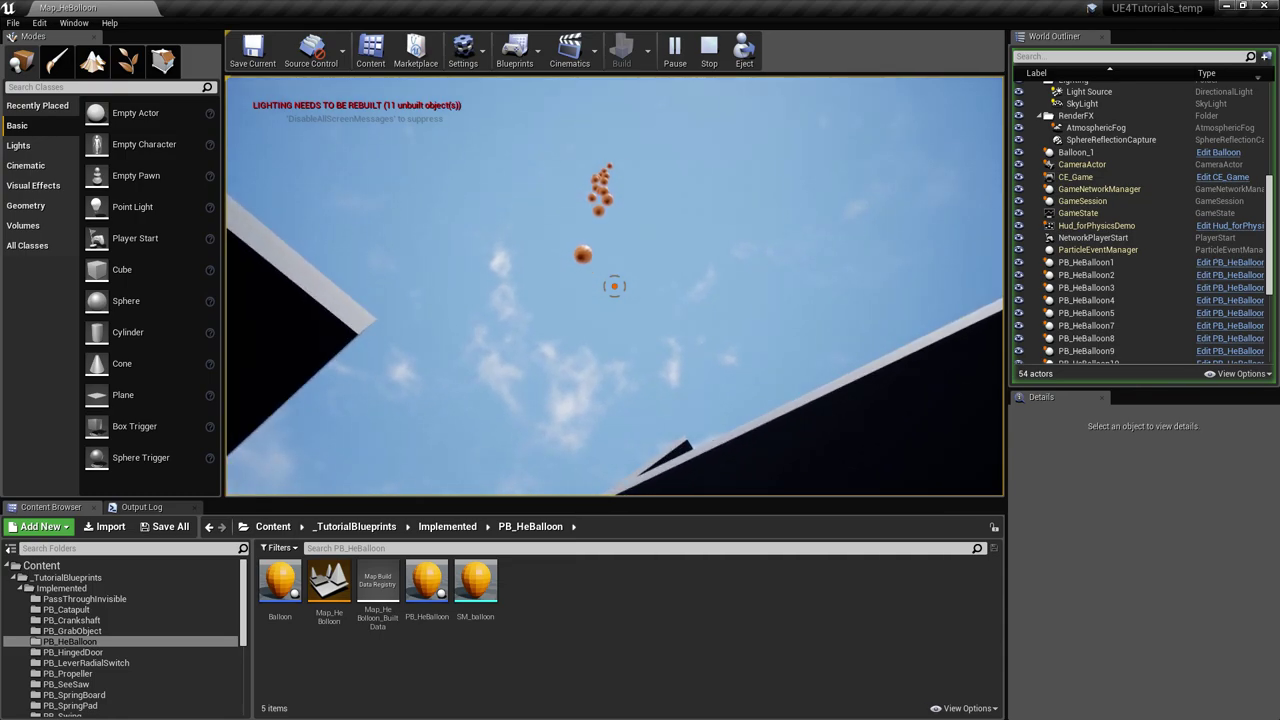
{"action": "key", "text": "Escape"}
Select the single balloon Balloon_1 near the white cubes and open its Balloon blueprint for editing.
{"action": "right_click_drag", "start_coordinate": [720, 250], "coordinate": [685, 370]}
{"action": "key", "text": "w"}
{"action": "right_click_drag", "start_coordinate": [745, 204], "coordinate": [745, 204]}
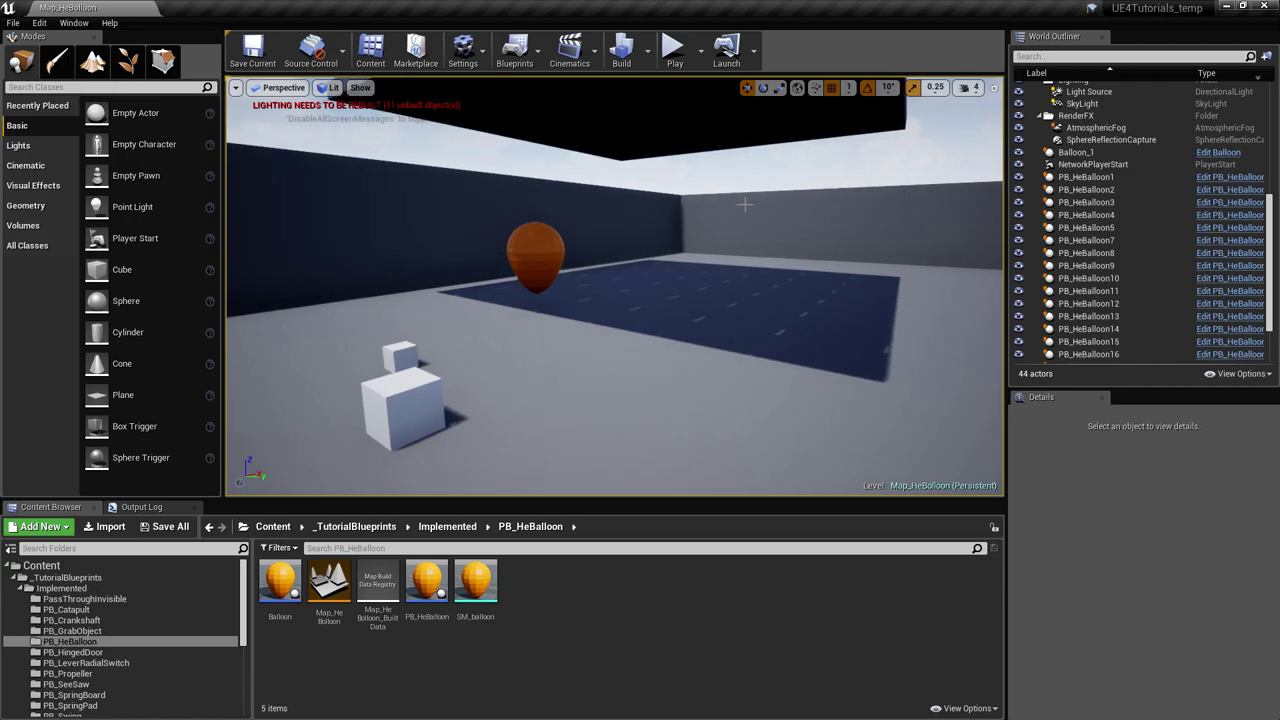
{"action": "key", "text": "w"}
{"action": "right_click_drag", "start_coordinate": [634, 235], "coordinate": [646, 236]}
{"action": "left_click", "coordinate": [498, 241]}
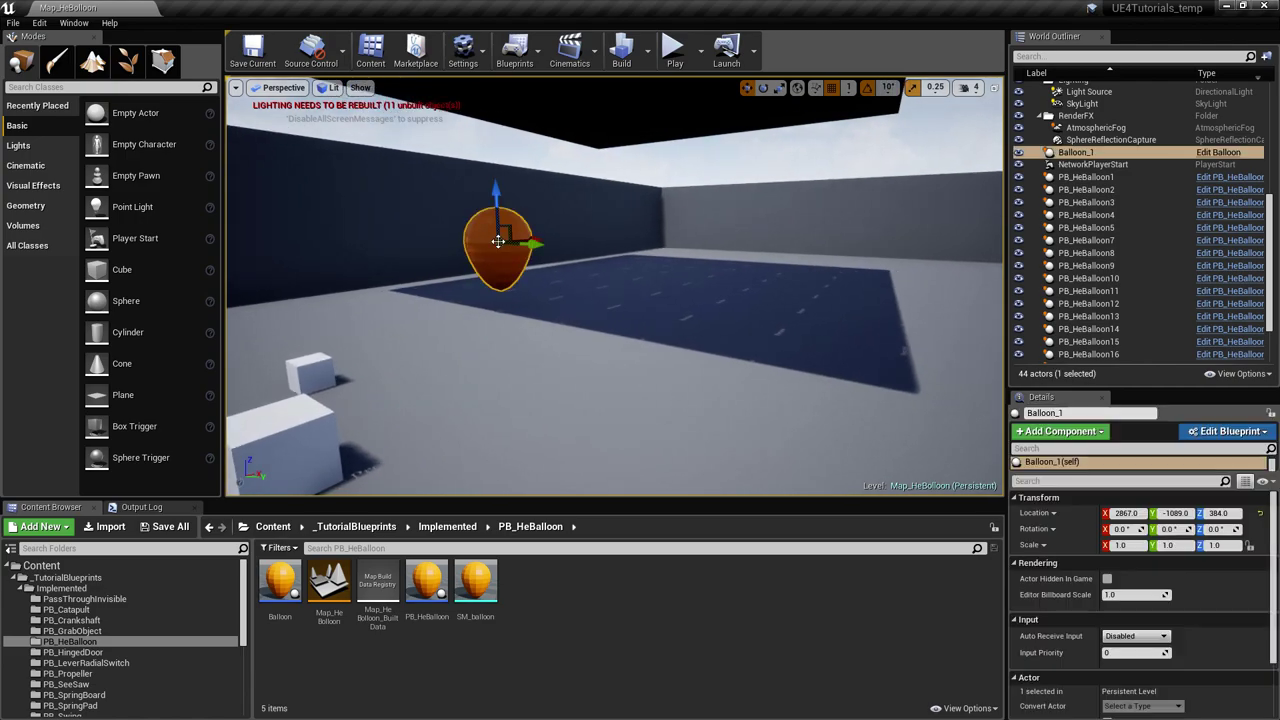
{"action": "right_click_drag", "start_coordinate": [574, 288], "coordinate": [548, 285]}
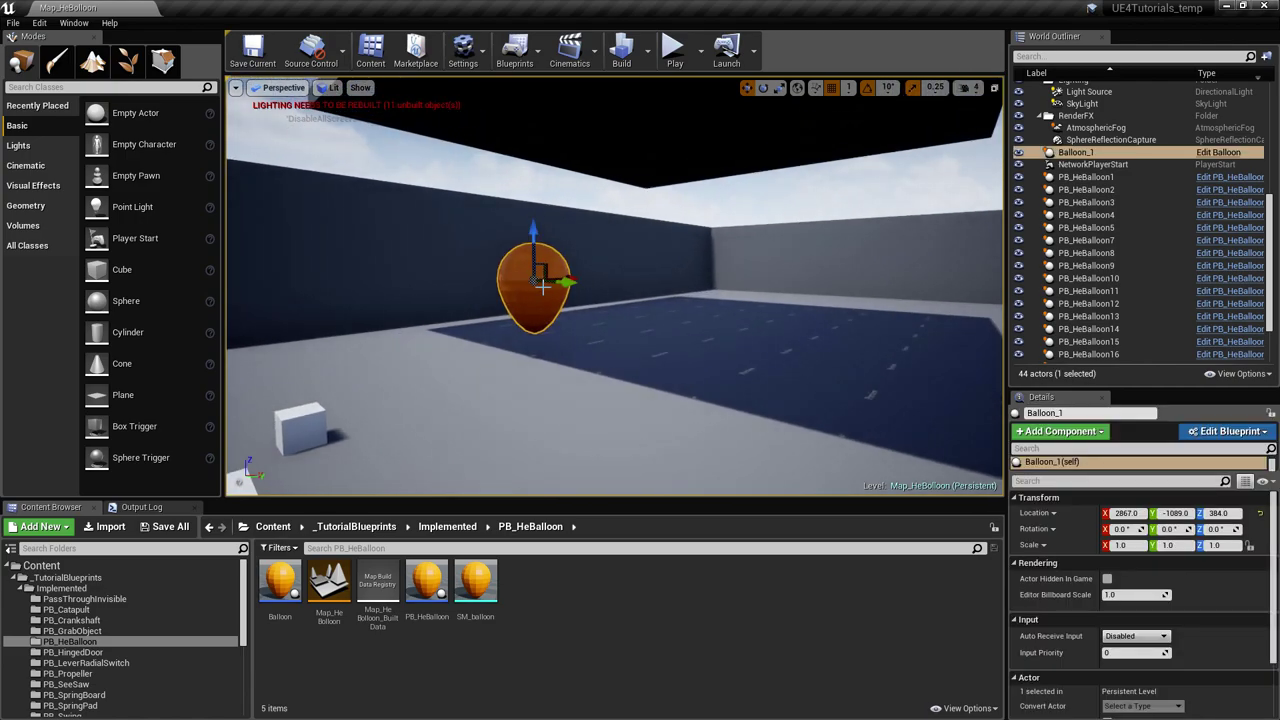
{"action": "left_click", "coordinate": [1232, 153]}
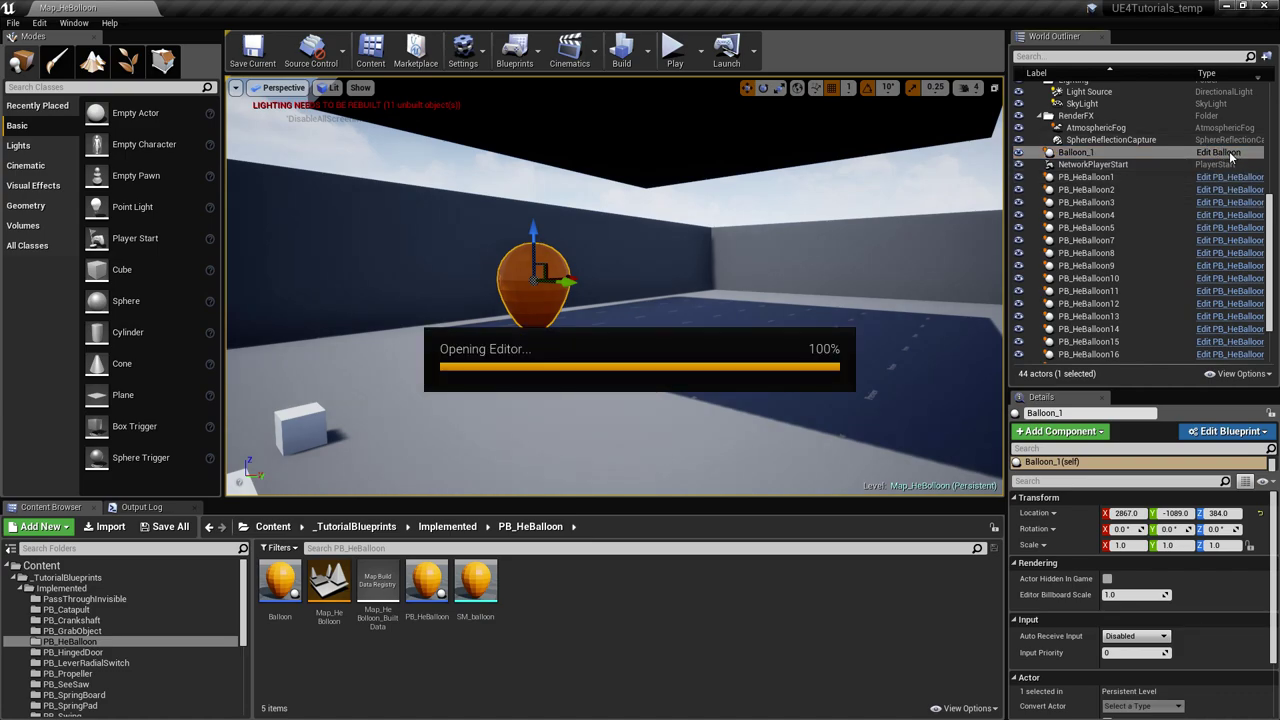
Examine how the Balloon event graph computes the Z velocity from the literal float, the multiplications and Delta Seconds.
{"action": "right_click_drag", "start_coordinate": [647, 299], "coordinate": [682, 298]}
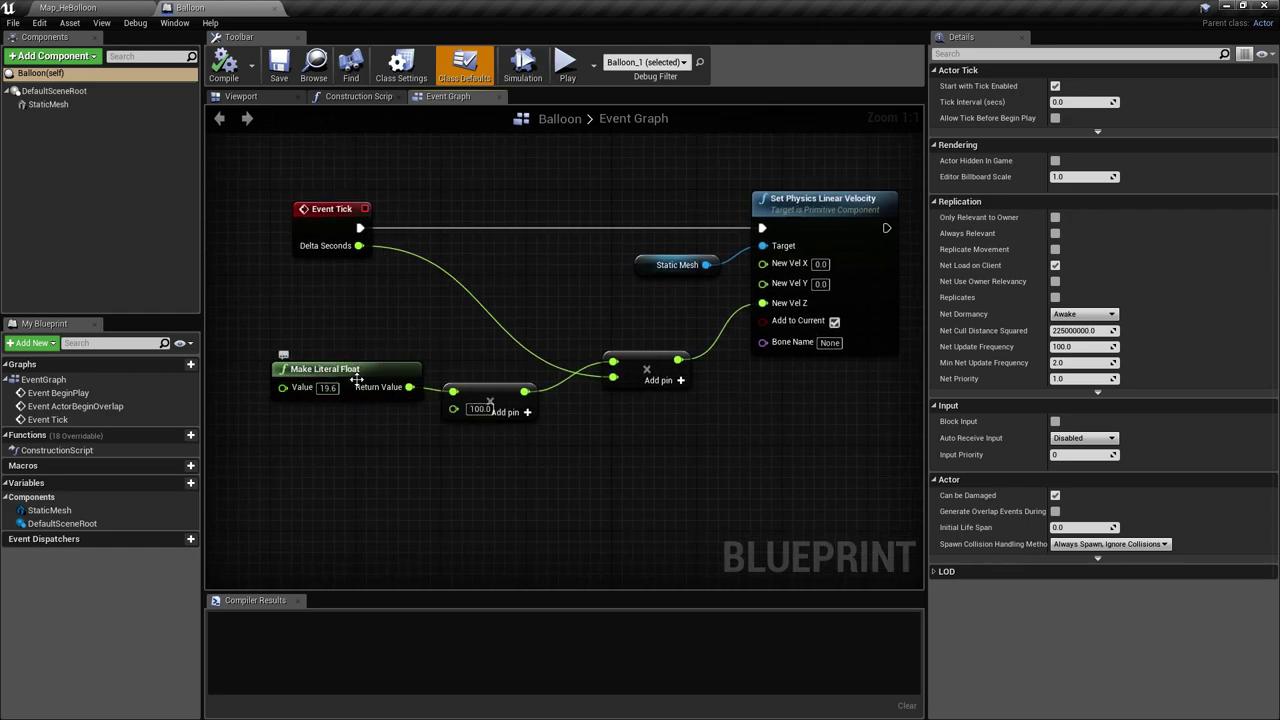
{"action": "right_click_drag", "start_coordinate": [412, 351], "coordinate": [402, 349]}
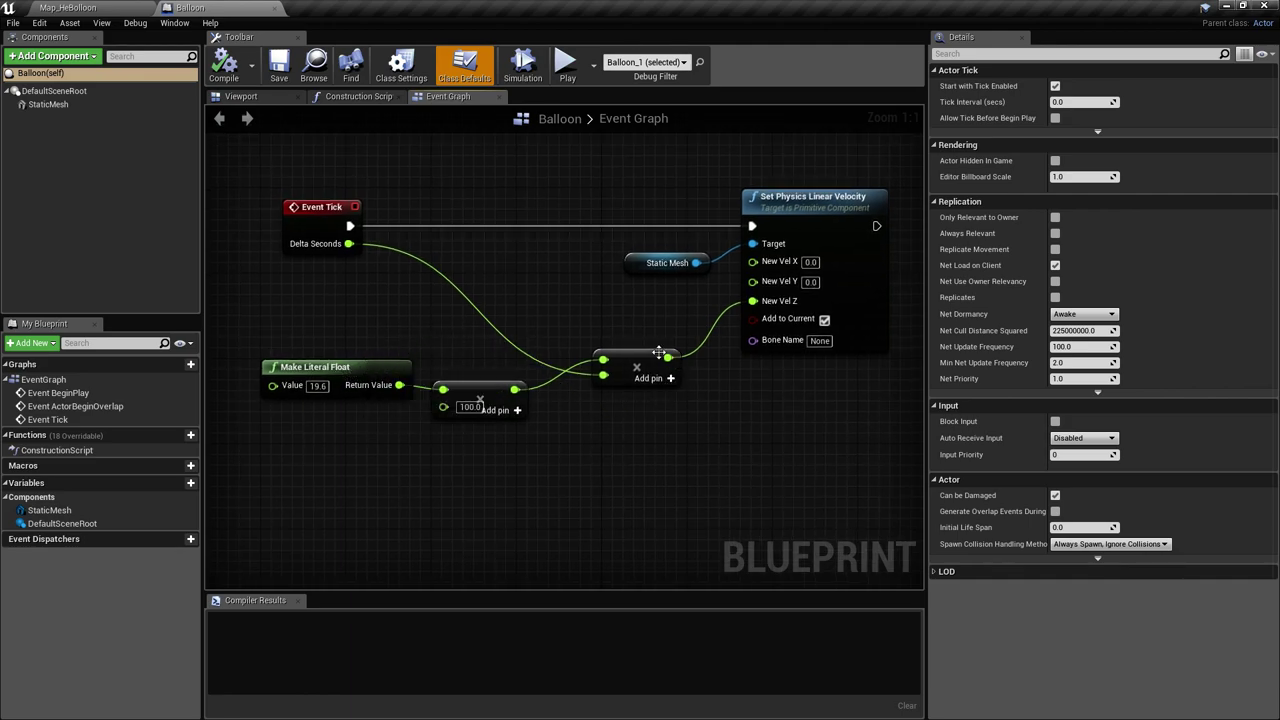
{"action": "right_click_drag", "start_coordinate": [669, 374], "coordinate": [654, 362]}
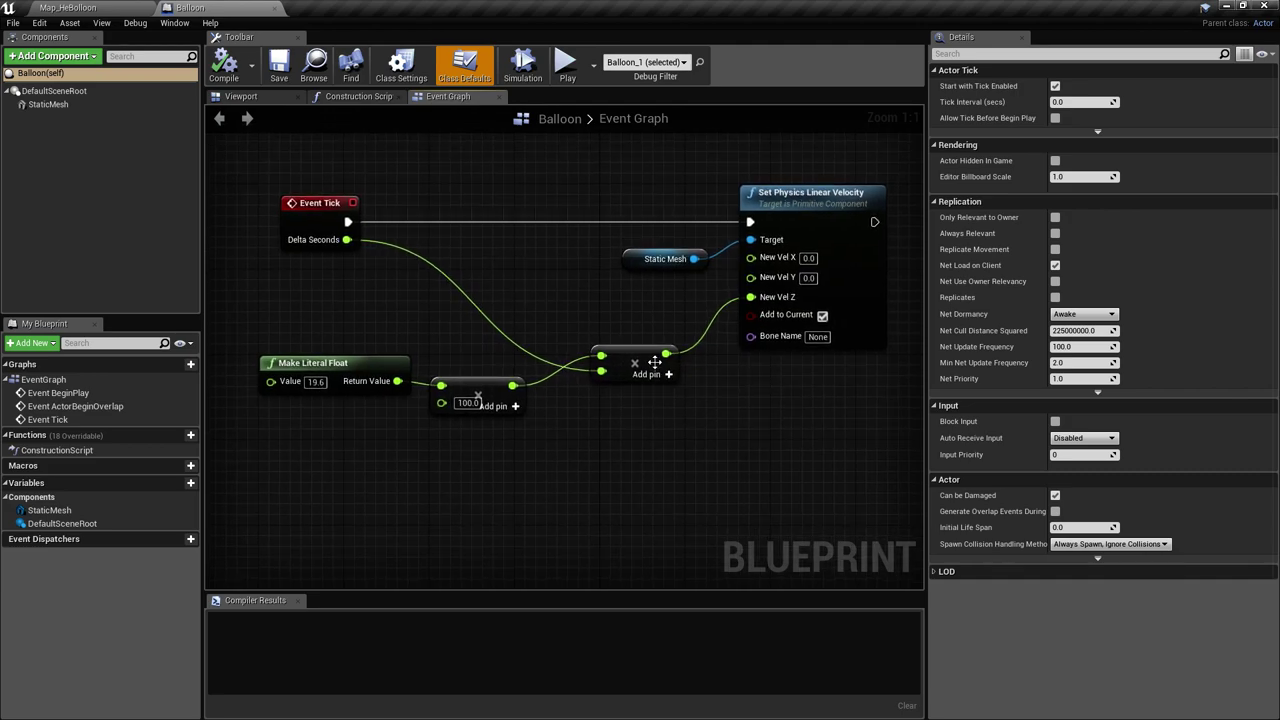
{"action": "right_click_drag", "start_coordinate": [357, 241], "coordinate": [350, 239]}
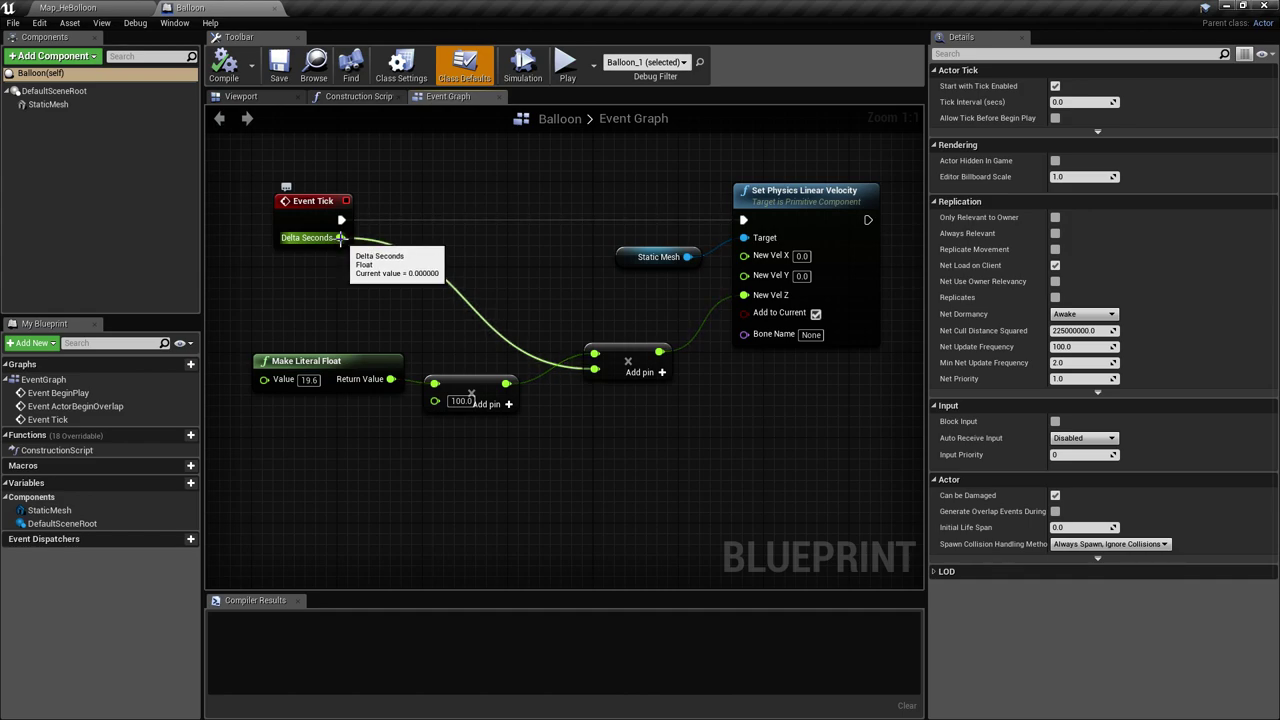
{"action": "right_click_drag", "start_coordinate": [803, 285], "coordinate": [776, 278]}
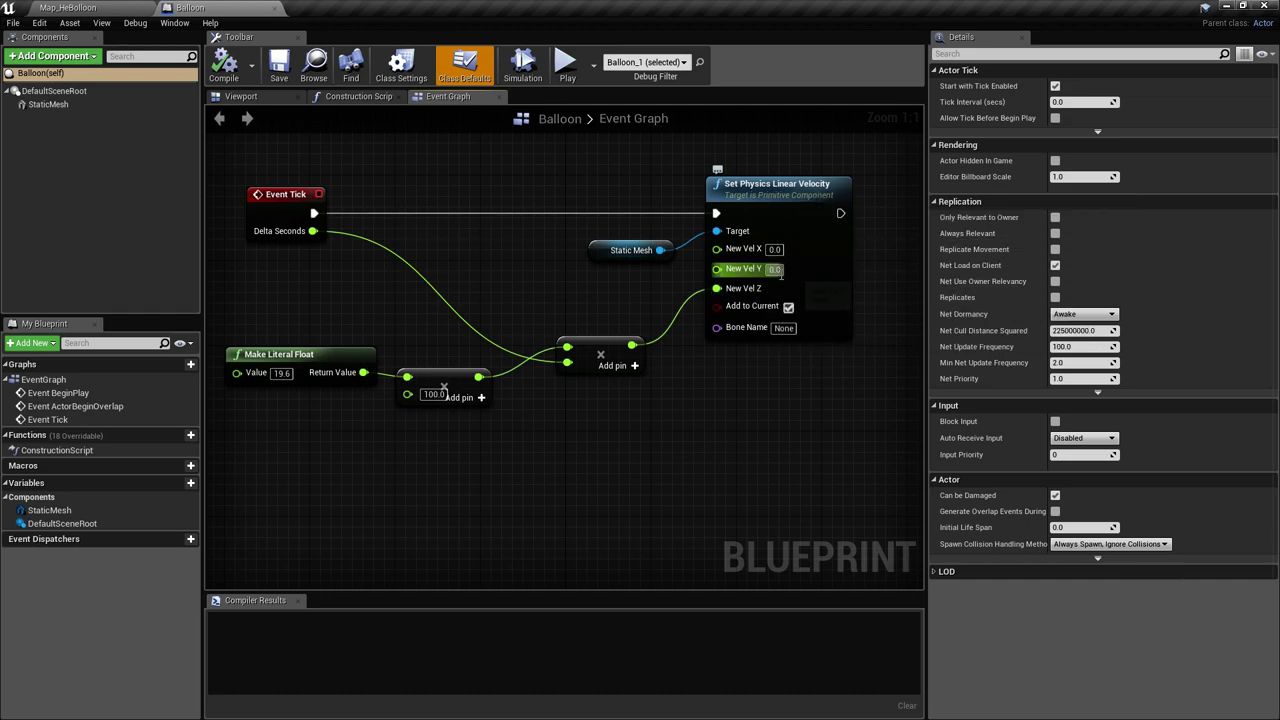
{"action": "mouse_move", "coordinate": [532, 308]}
{"action": "right_mouse_down"}
{"action": "mouse_move", "coordinate": [547, 314]}
{"action": "mouse_move", "coordinate": [531, 293]}
{"action": "right_mouse_up"}
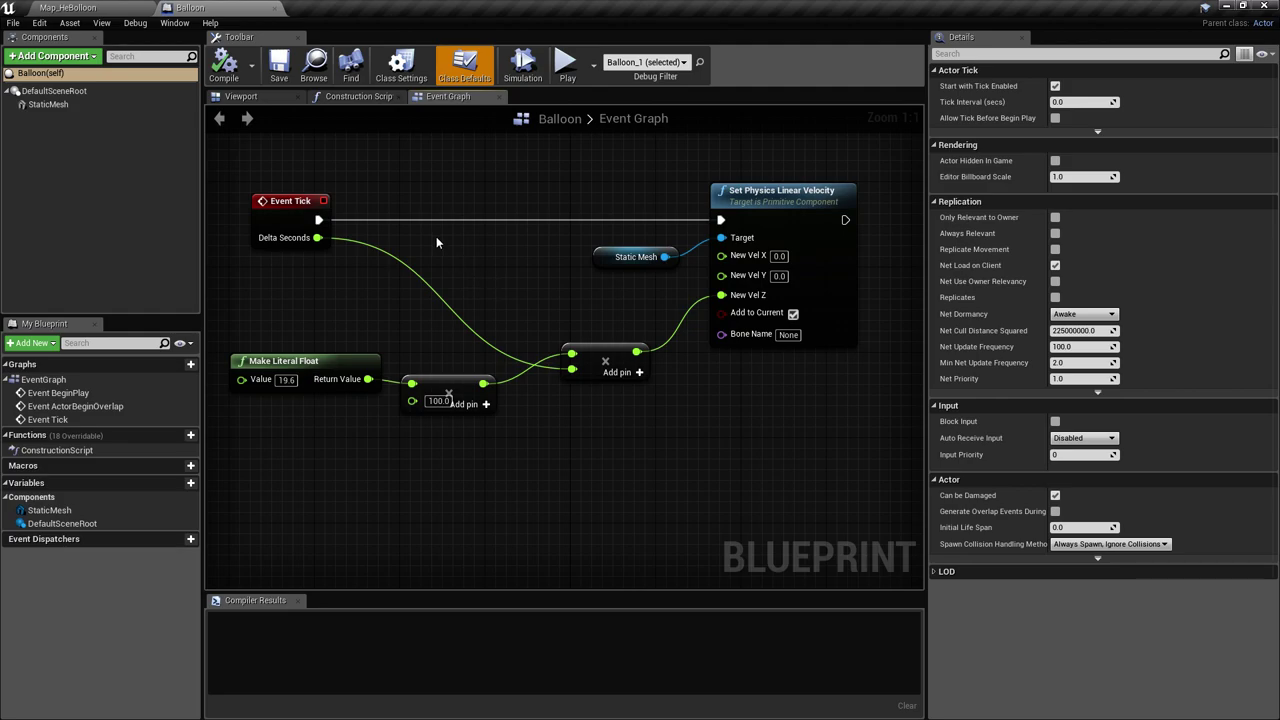
Return to the Map_HeBolloon level and play it to test how the single balloon rises and reacts.
{"action": "left_click", "coordinate": [144, 7]}
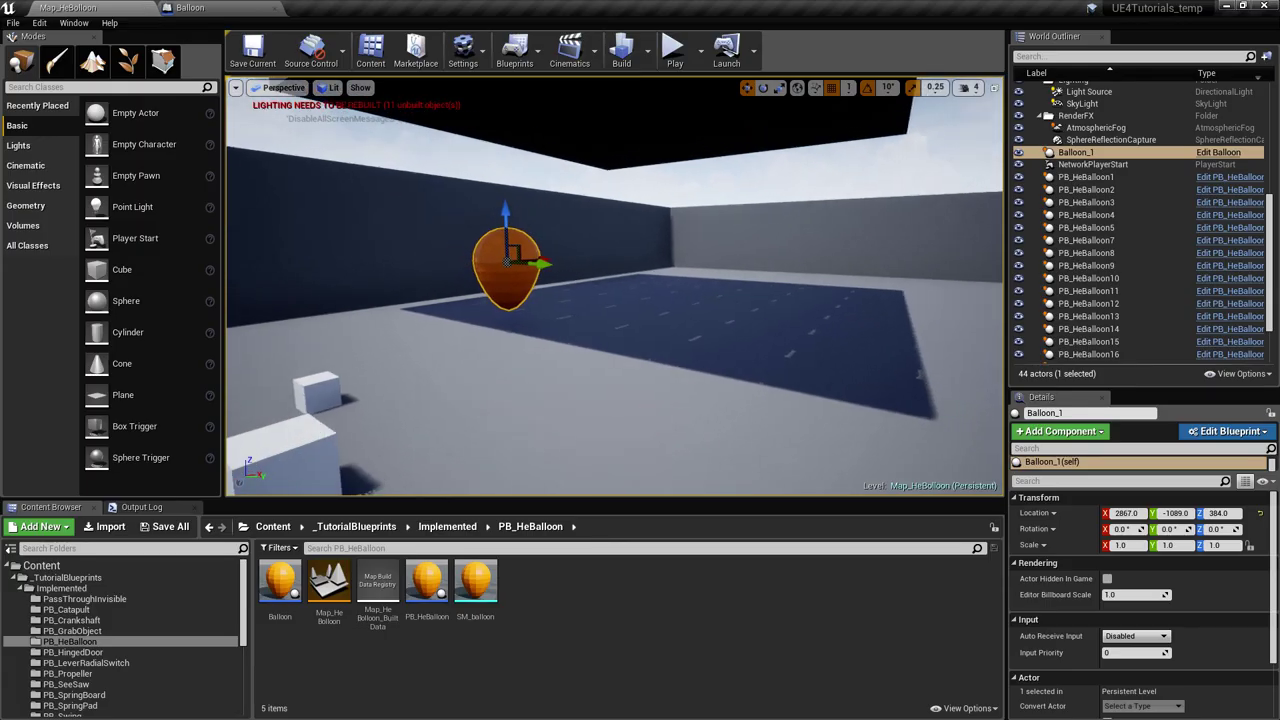
{"action": "left_click", "coordinate": [674, 50]}
{"action": "key", "text": "w"}
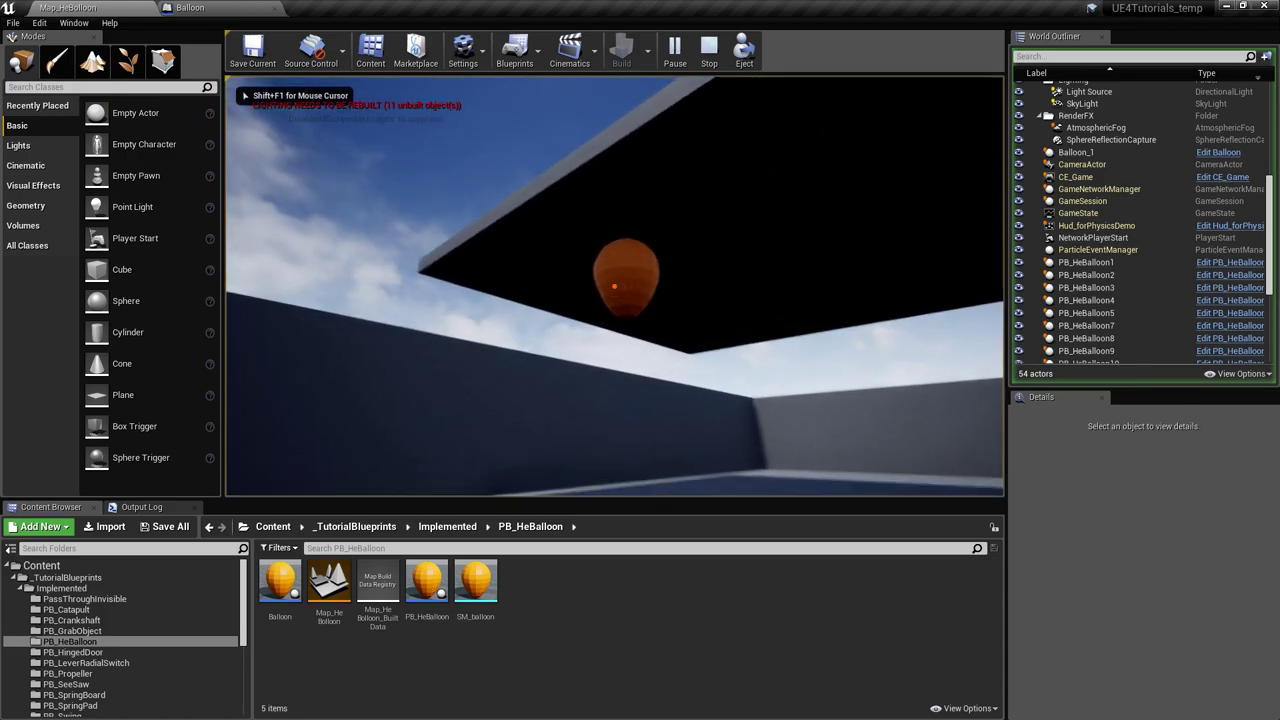
{"action": "left_click", "coordinate": [614, 286]}
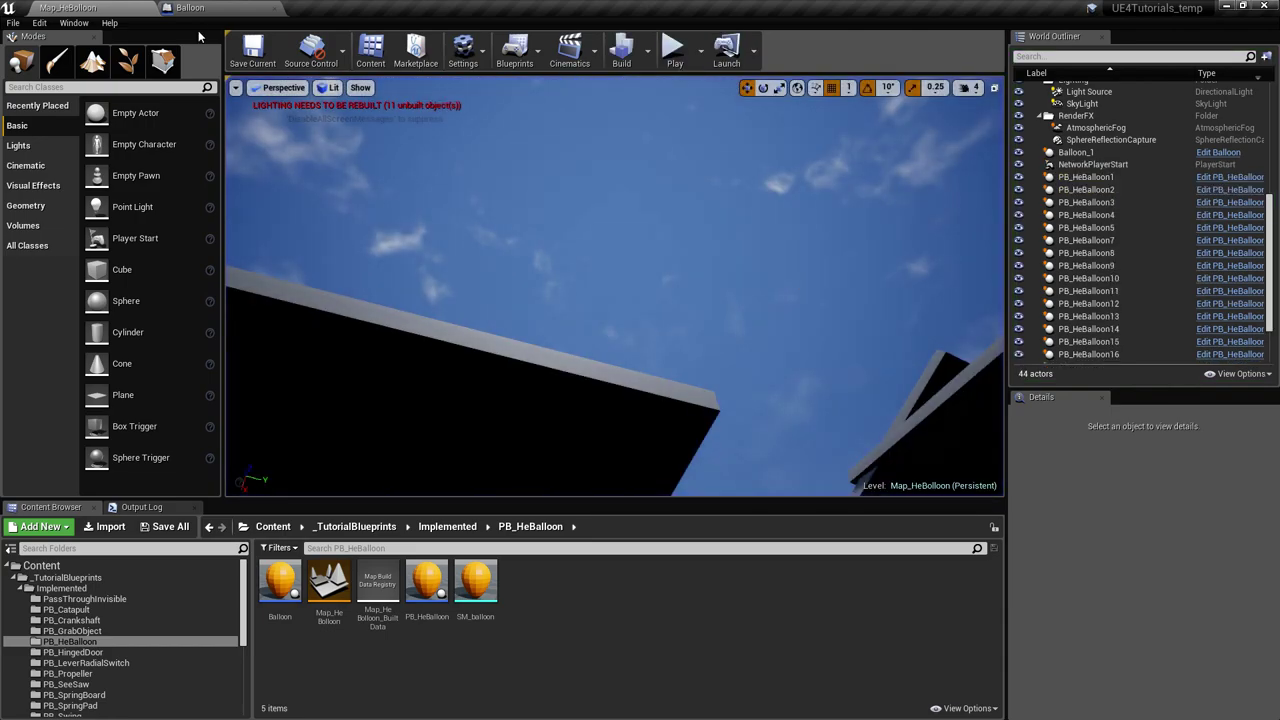
Review the Balloon event graph again, following Event Tick's execution and Delta Seconds into Set Physics Linear Velocity.
{"action": "left_click", "coordinate": [220, 8]}
{"action": "right_click_drag", "start_coordinate": [640, 350], "coordinate": [686, 376]}
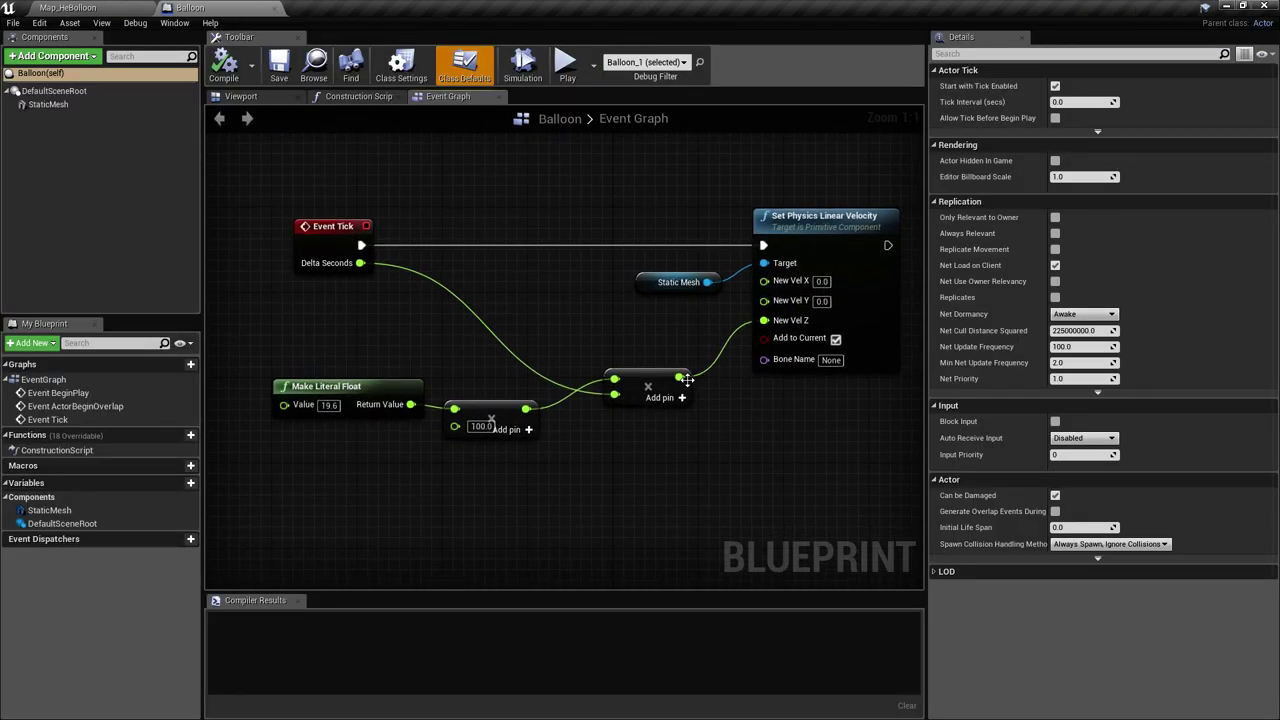
{"action": "right_click_drag", "start_coordinate": [401, 288], "coordinate": [373, 276]}
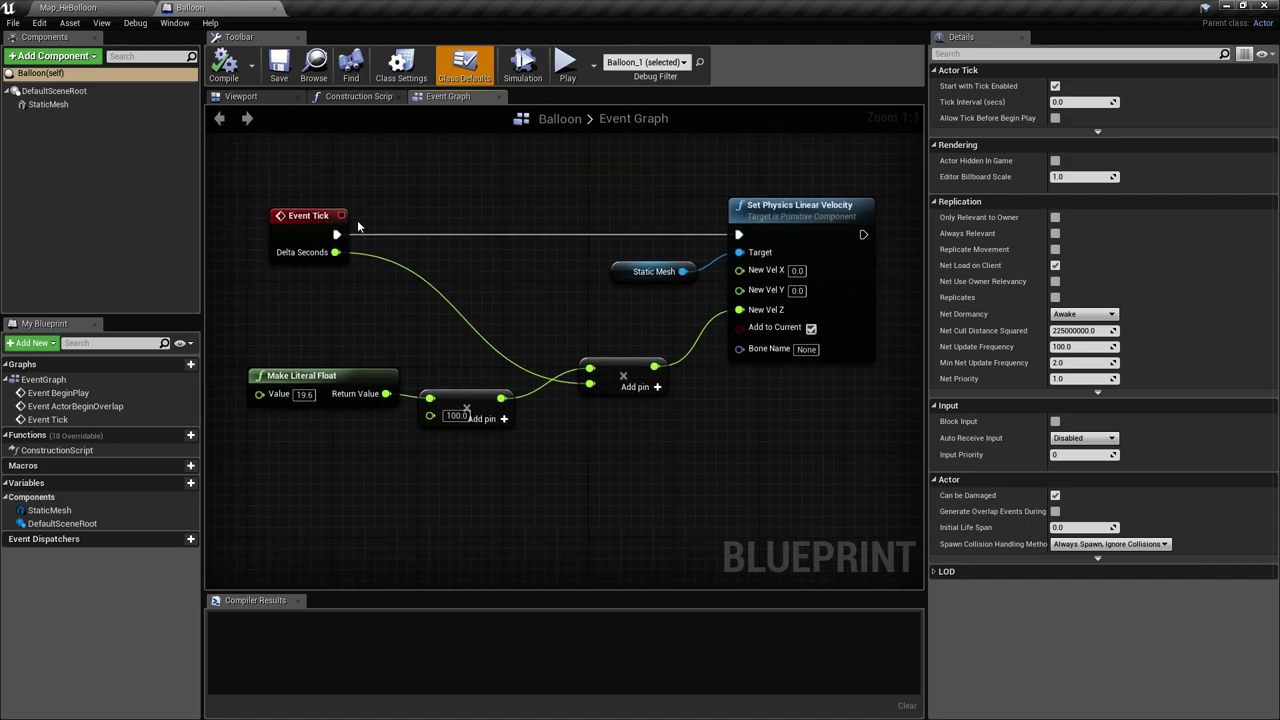
{"action": "right_click_drag", "start_coordinate": [519, 281], "coordinate": [531, 275]}
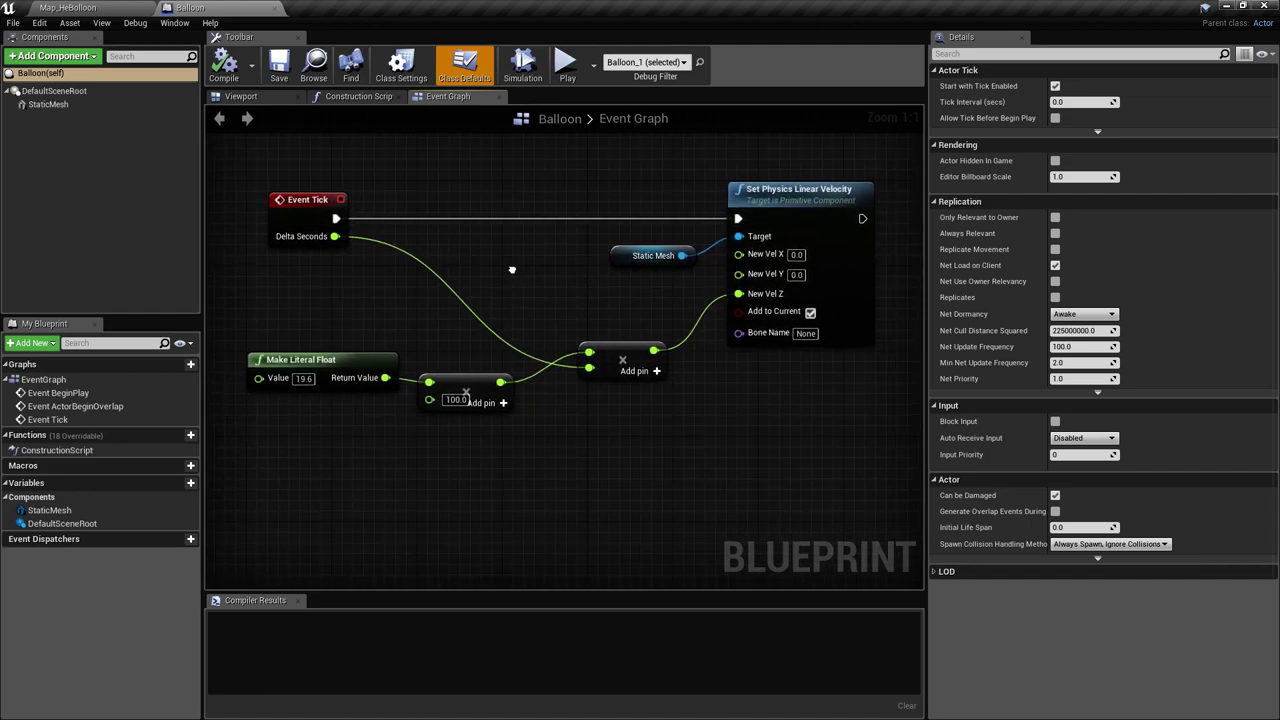
{"action": "right_click_drag", "start_coordinate": [433, 272], "coordinate": [421, 262]}
{"action": "right_click_drag", "start_coordinate": [514, 272], "coordinate": [550, 272]}
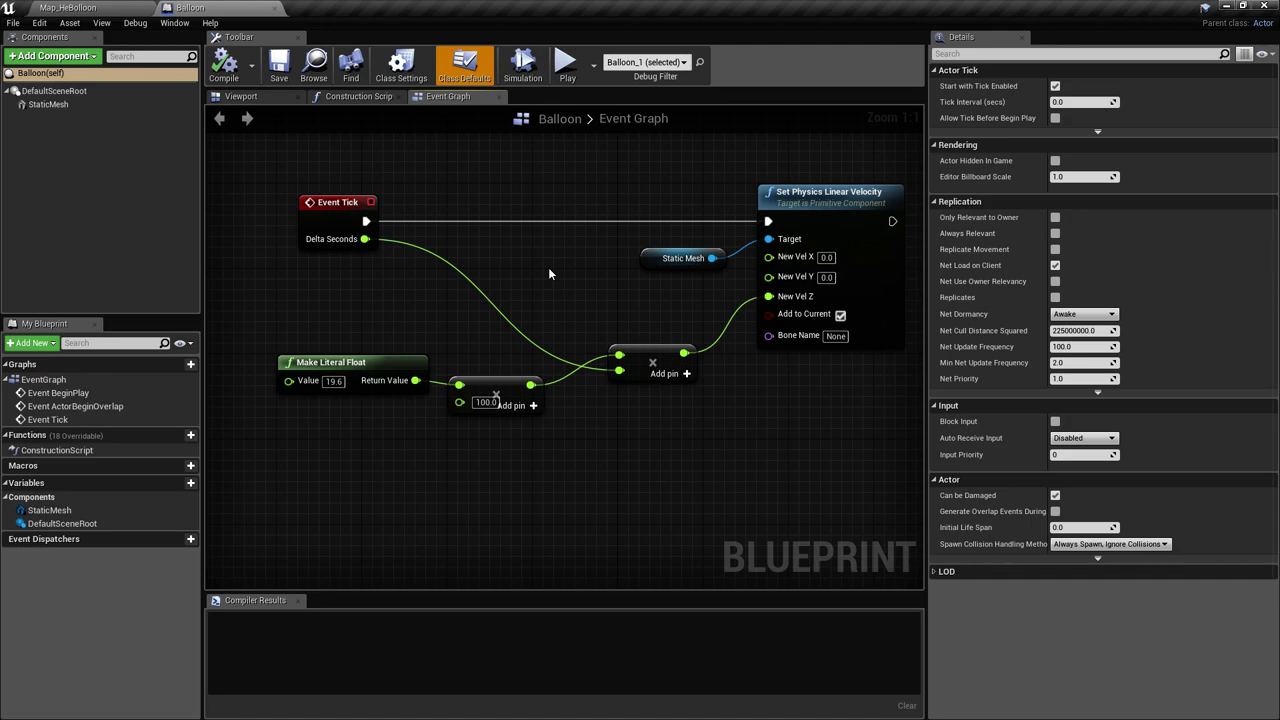
{"action": "right_click_drag", "start_coordinate": [556, 263], "coordinate": [591, 303]}
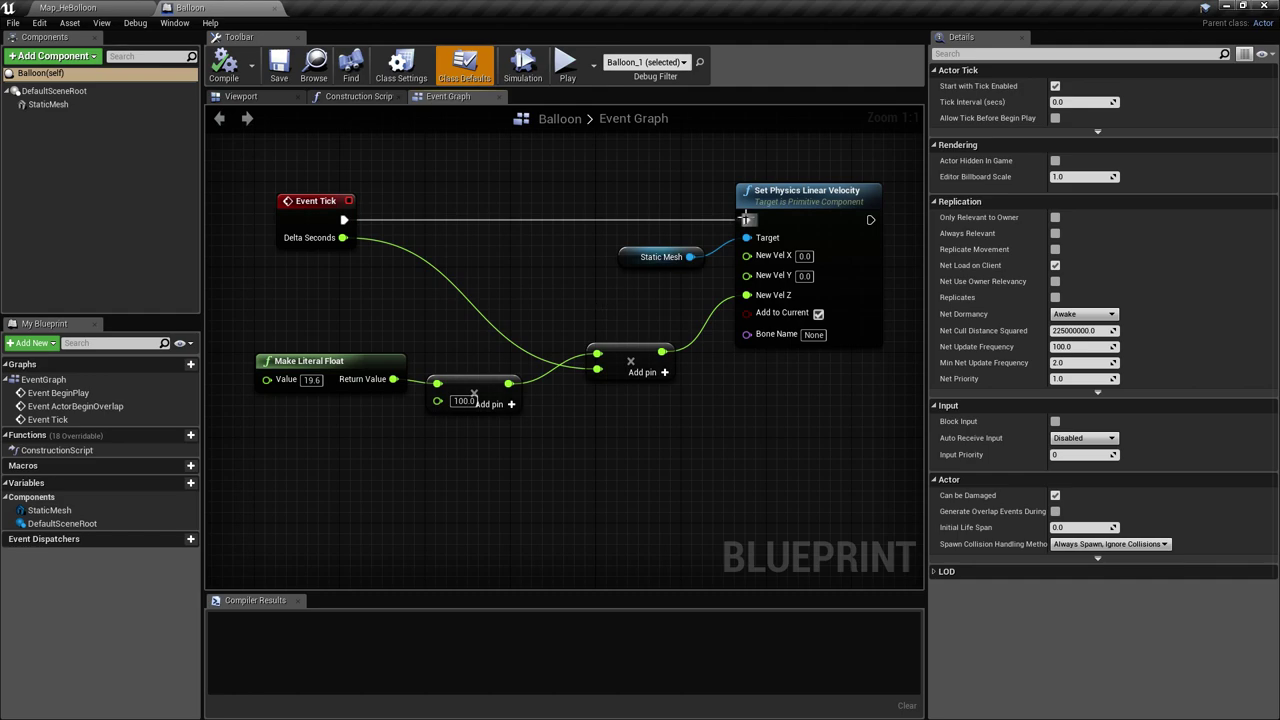
{"action": "right_click_drag", "start_coordinate": [719, 266], "coordinate": [729, 267]}
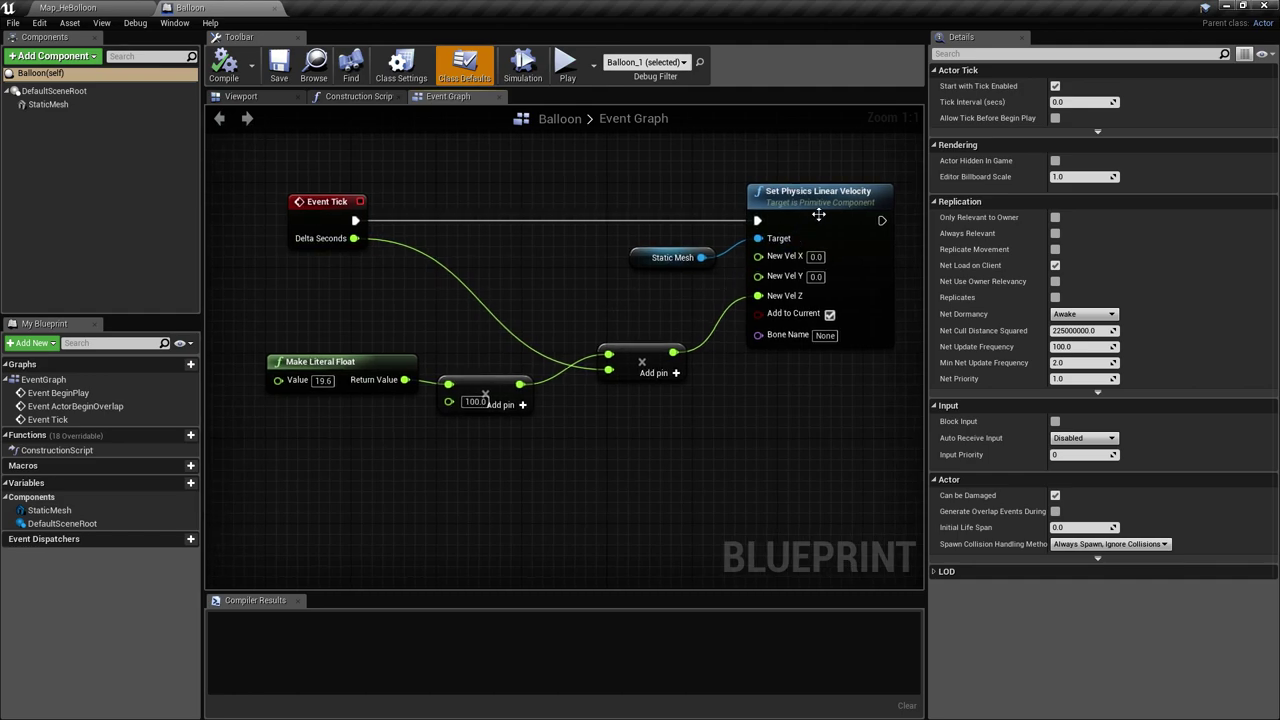
{"action": "mouse_move", "coordinate": [849, 213]}
{"action": "right_mouse_down"}
{"action": "mouse_move", "coordinate": [856, 202]}
{"action": "mouse_move", "coordinate": [829, 211]}
{"action": "right_mouse_up"}
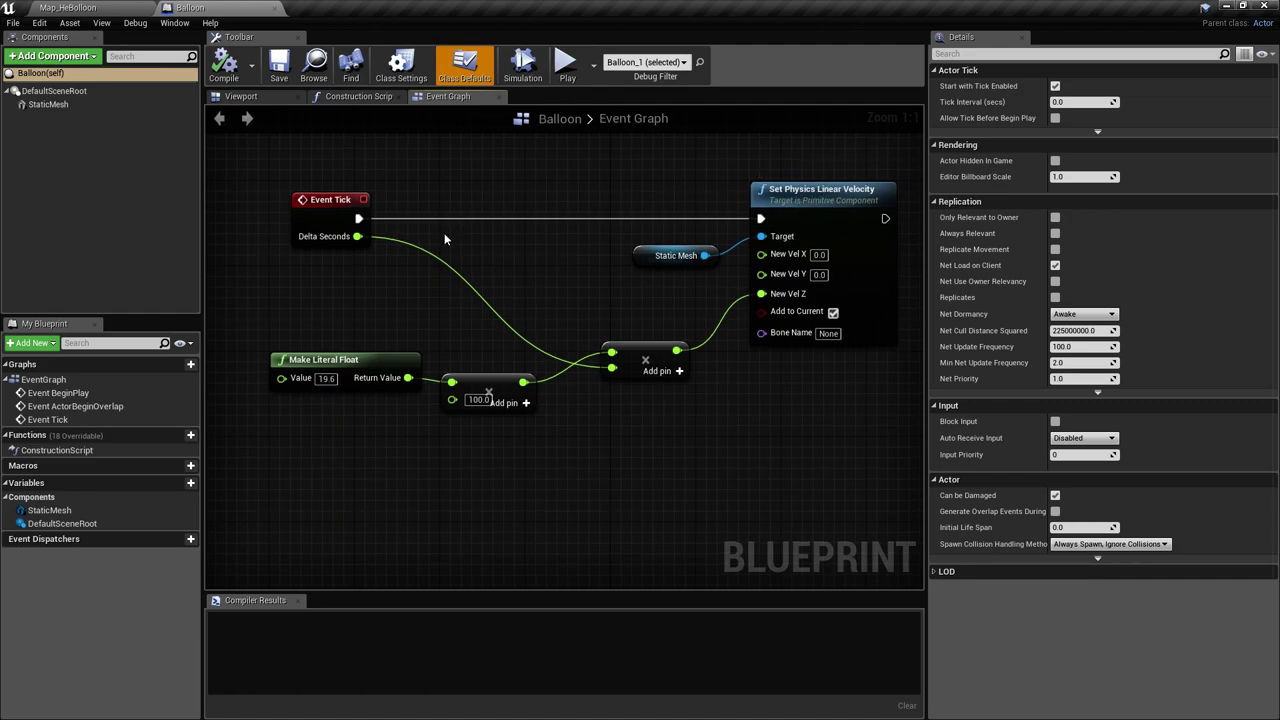
{"action": "right_click_drag", "start_coordinate": [444, 238], "coordinate": [510, 270]}
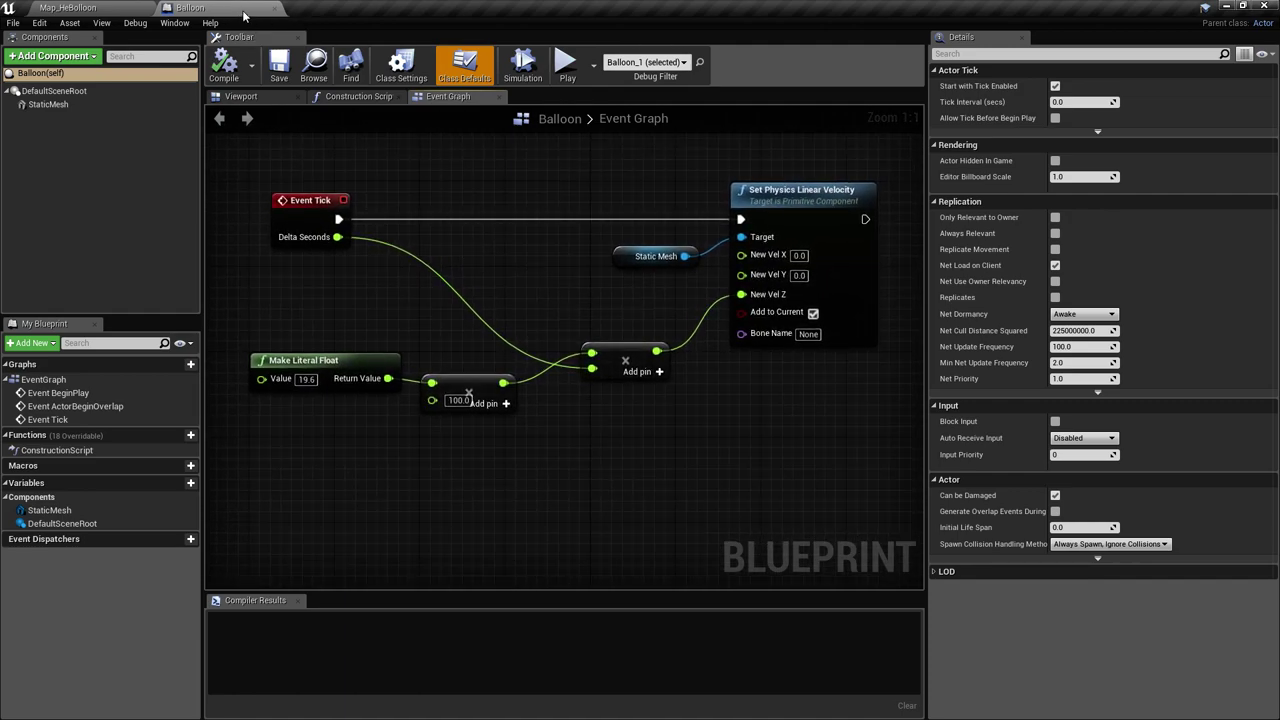
Close the Balloon blueprint and open the SM_balloon static mesh from the PB_HeBalloon folder.
{"action": "left_click", "coordinate": [274, 8]}
{"action": "right_click_drag", "start_coordinate": [560, 230], "coordinate": [640, 355]}
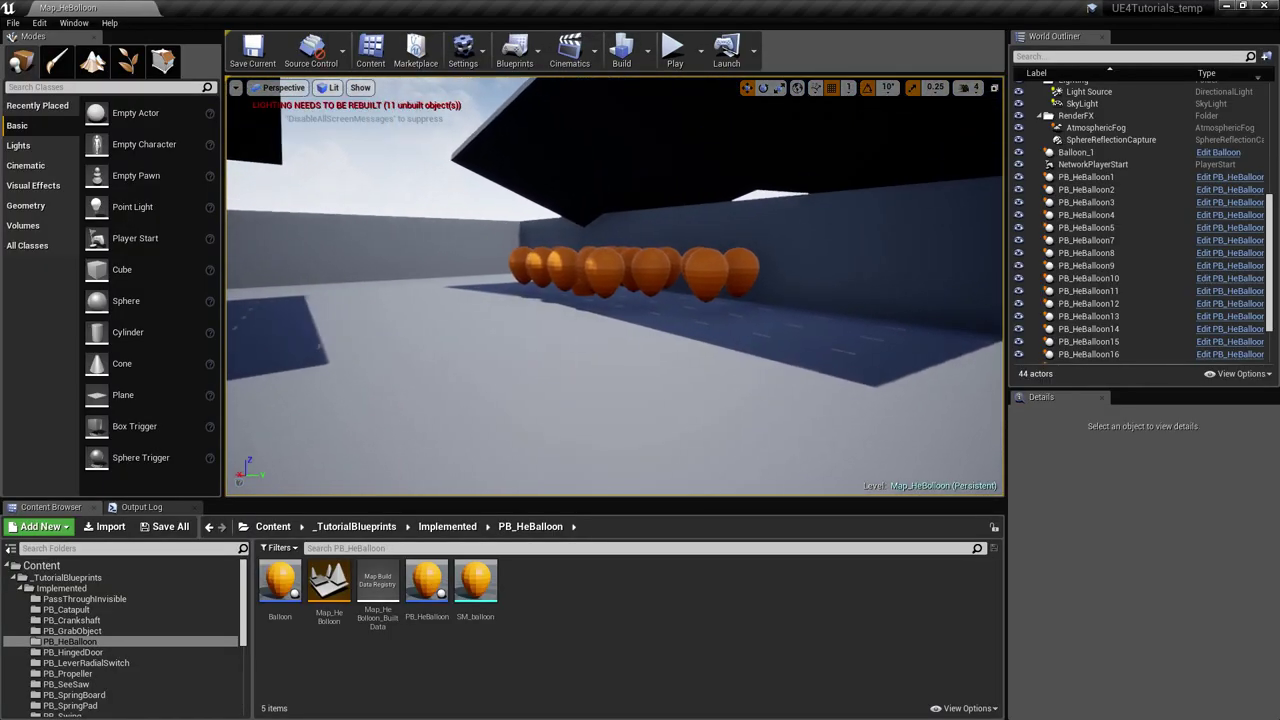
{"action": "right_click_drag", "start_coordinate": [640, 290], "coordinate": [758, 329]}
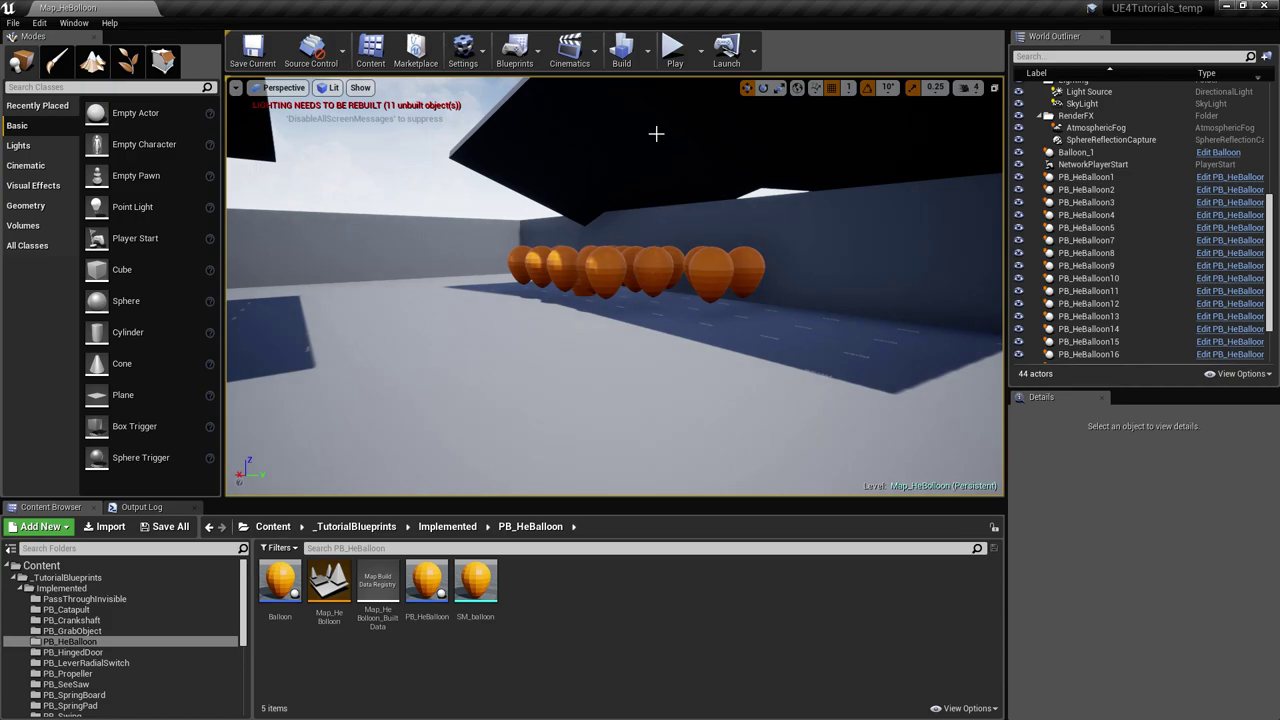
{"action": "right_click_drag", "start_coordinate": [677, 198], "coordinate": [549, 266]}
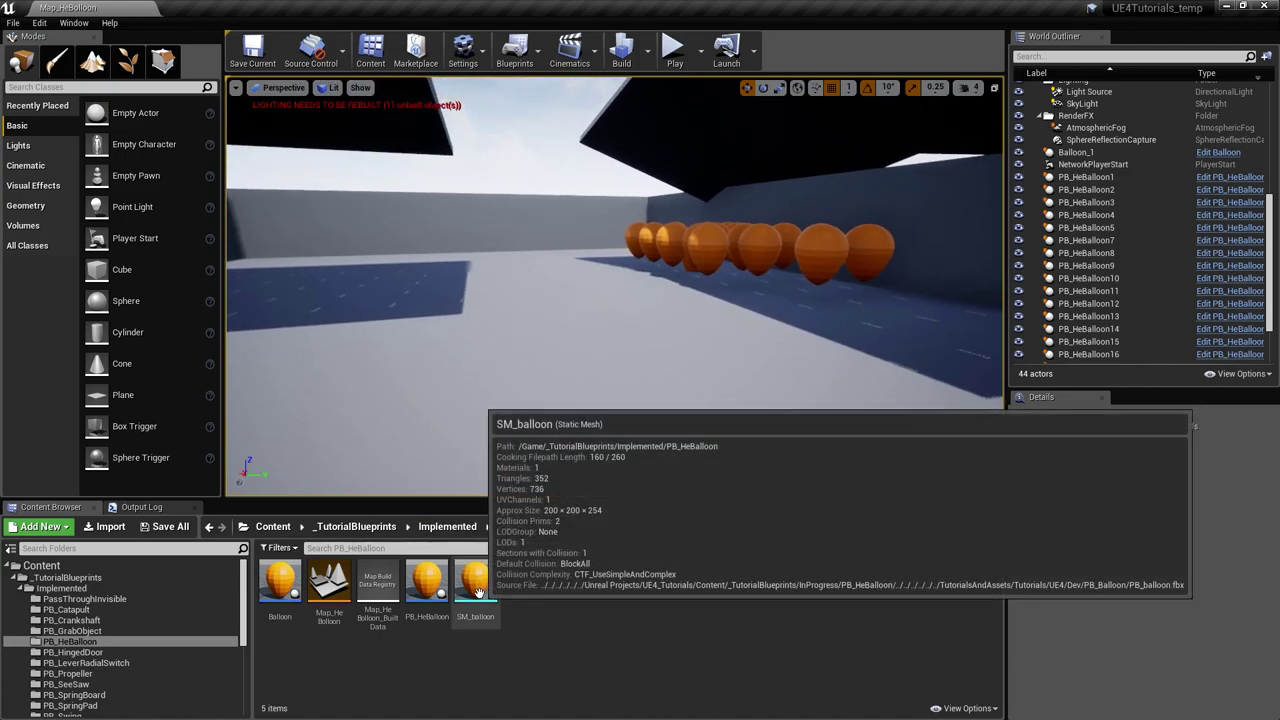
{"action": "left_click", "coordinate": [476, 585]}
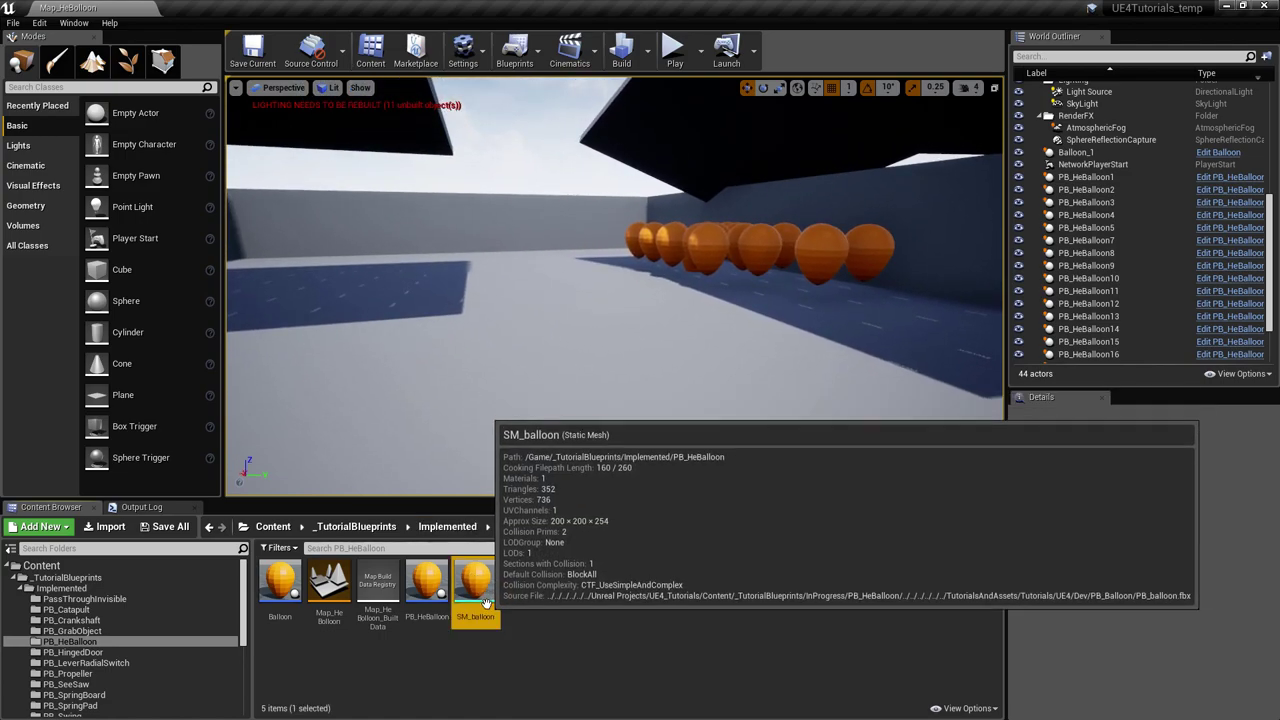
{"action": "double_click", "coordinate": [484, 587]}
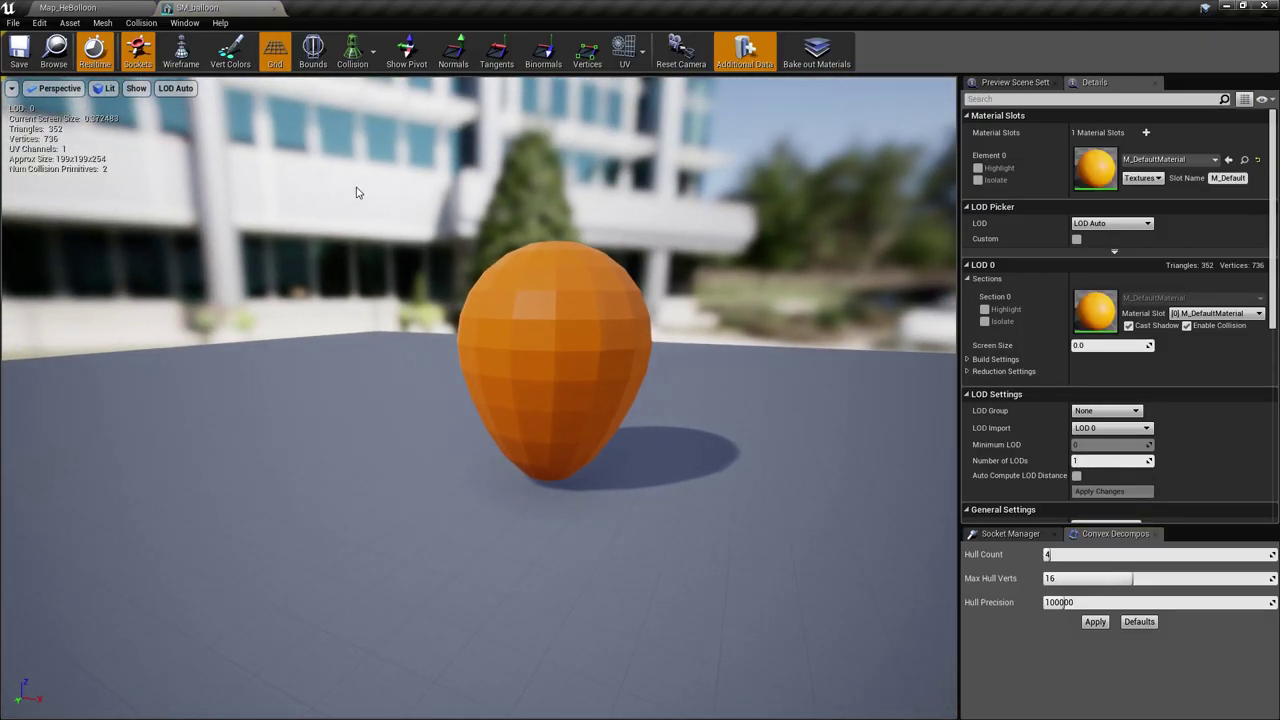
Display the balloon mesh's simple collision and switch its preview to wireframe.
{"action": "left_click", "coordinate": [355, 50]}
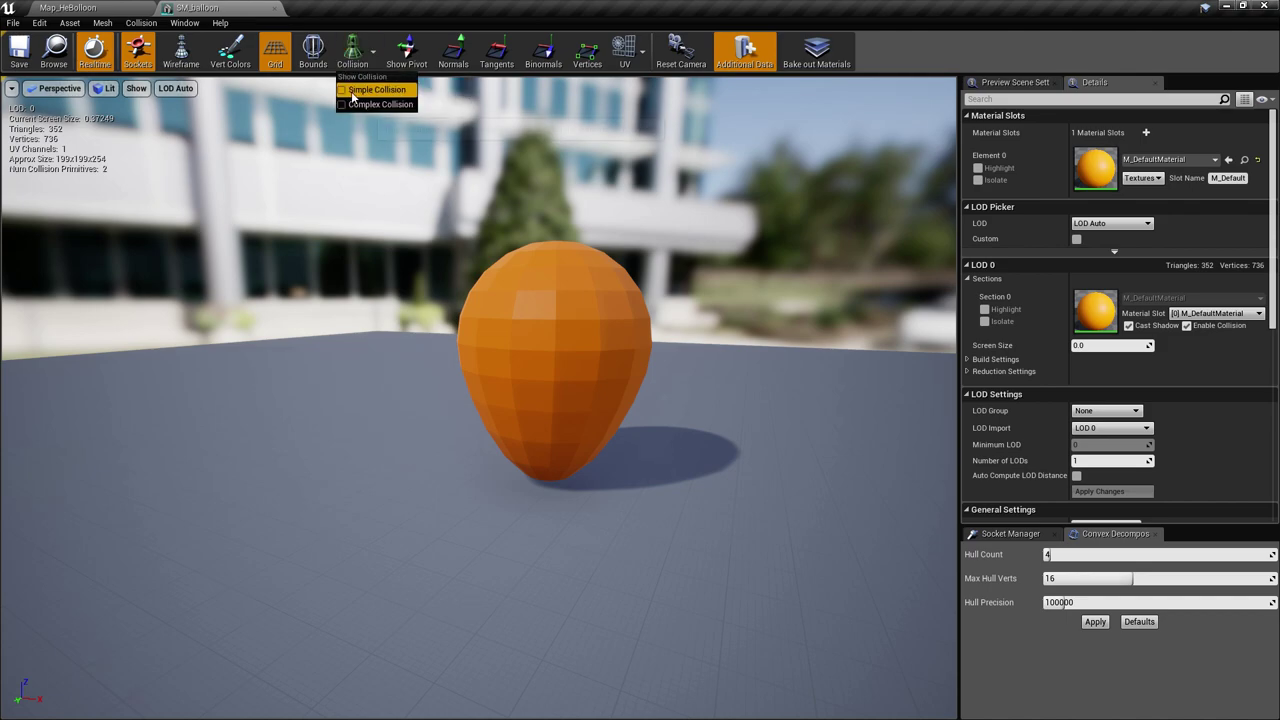
{"action": "left_click", "coordinate": [349, 91]}
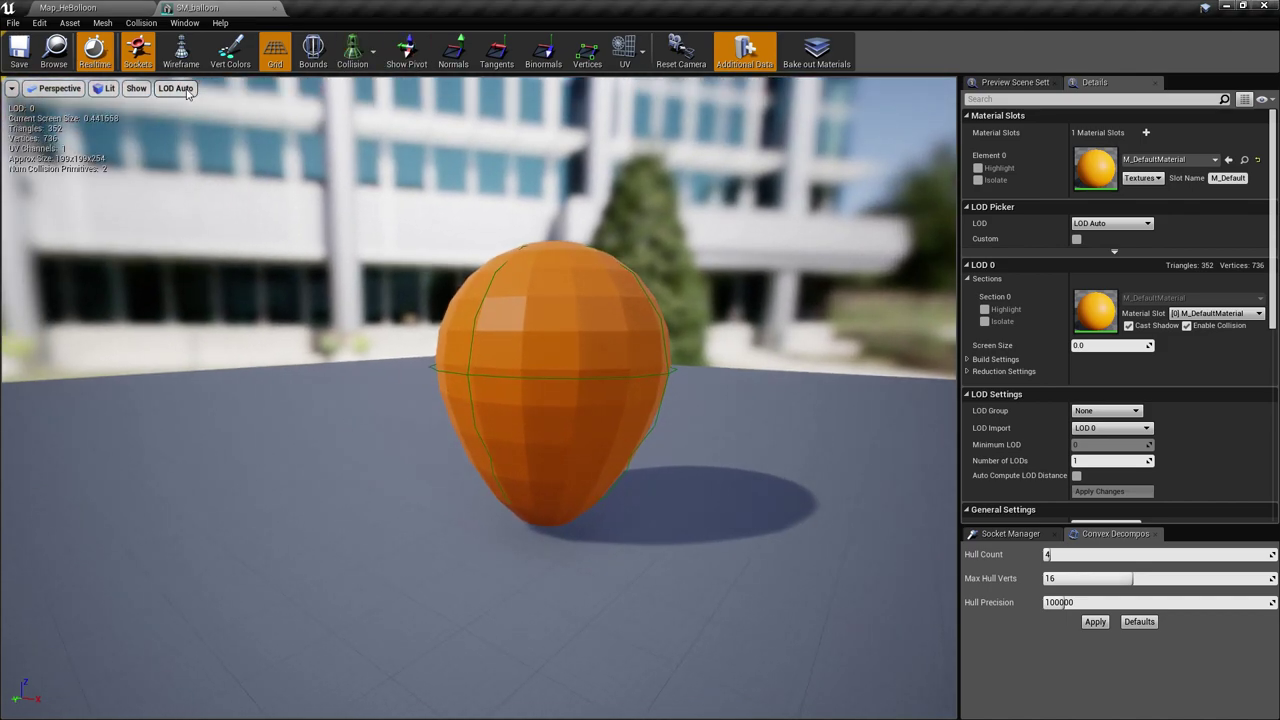
{"action": "left_click", "coordinate": [181, 50]}
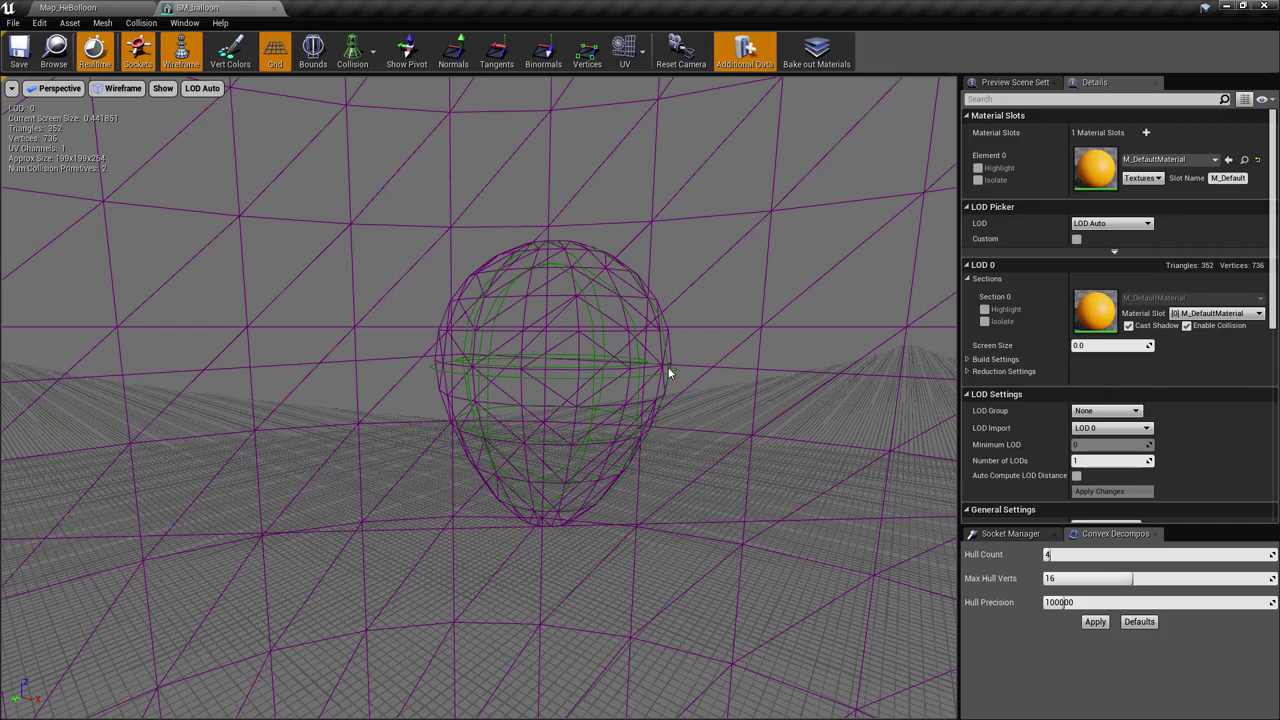
Select the upper and the lower collision sphere in turn to examine how they fit the balloon mesh.
{"action": "left_click", "coordinate": [671, 371]}
{"action": "right_click_drag", "start_coordinate": [686, 401], "coordinate": [714, 394]}
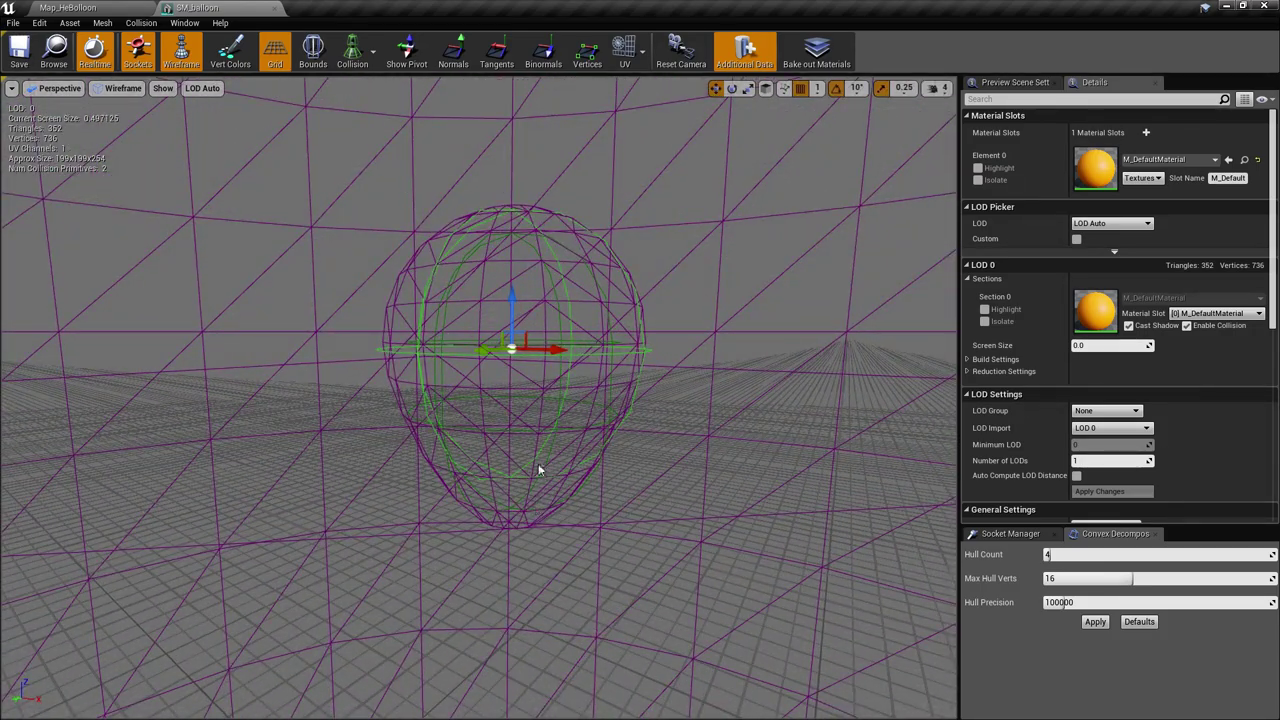
{"action": "left_click", "coordinate": [529, 504]}
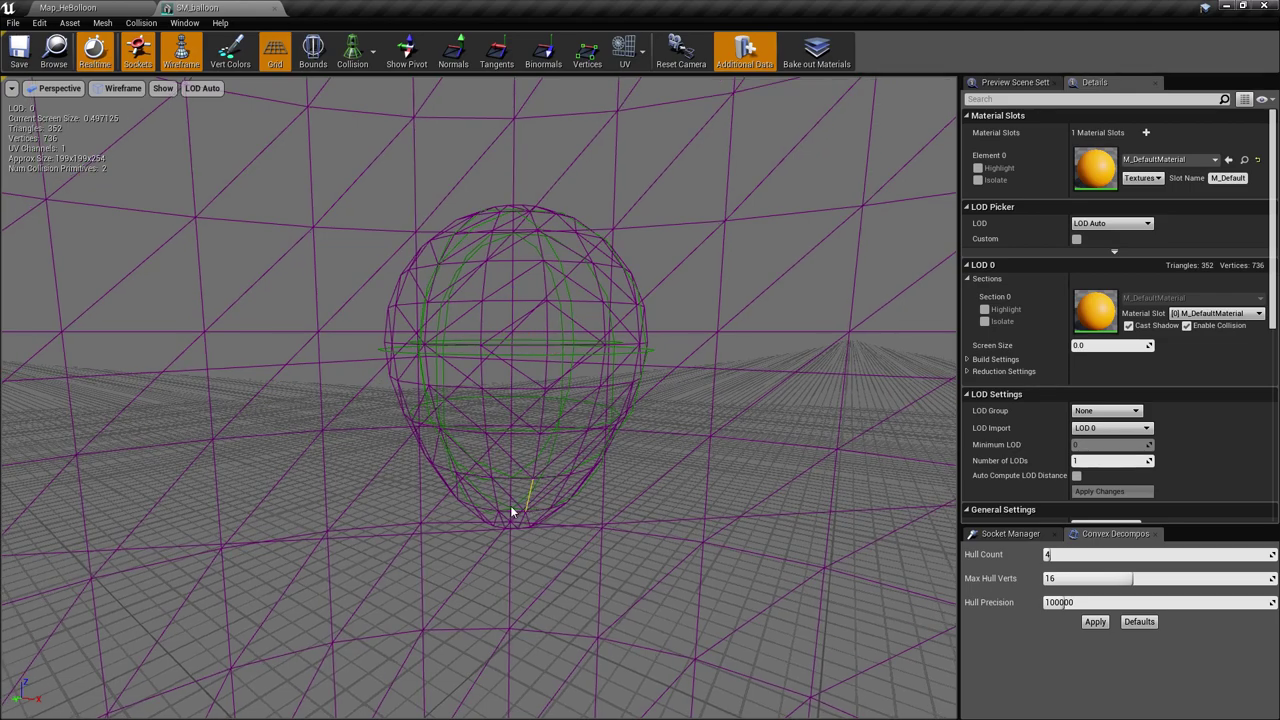
{"action": "left_click", "coordinate": [509, 512]}
{"action": "scroll", "coordinate": [534, 289], "scroll_direction": "down", "scroll_amount": 3}
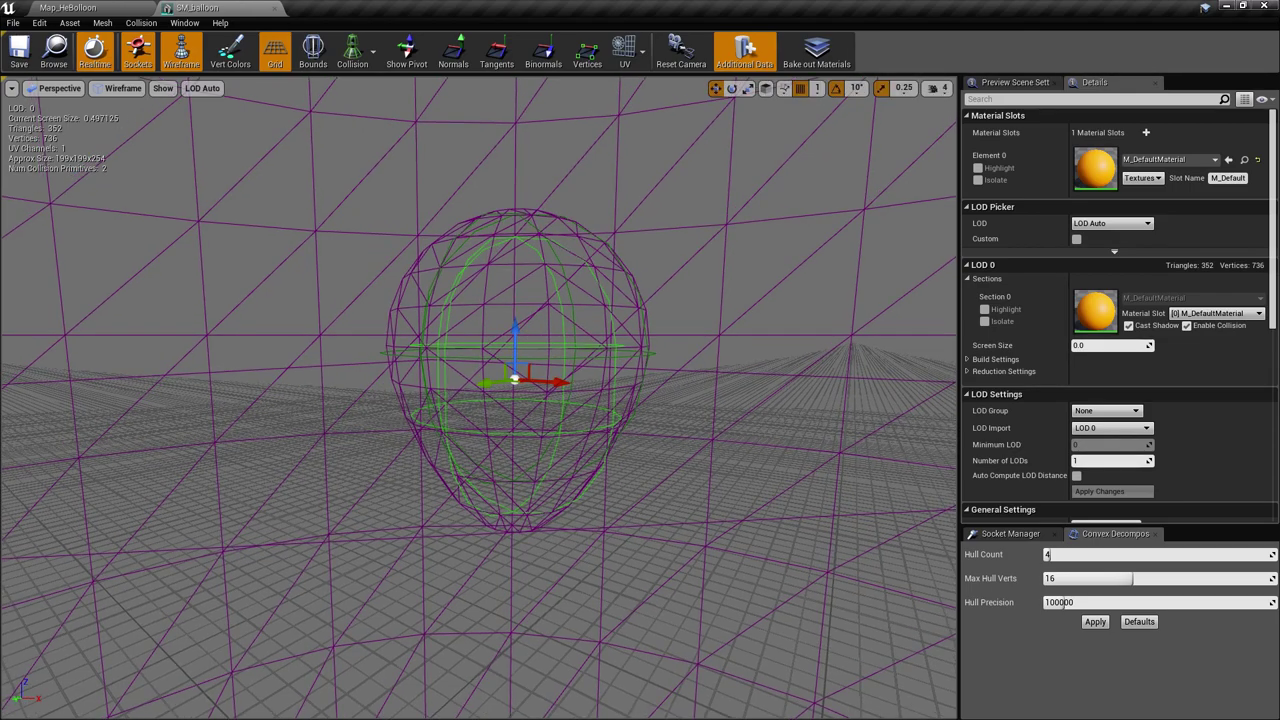
Review the available simplified collision types and examine the balloon mesh's collision spheres from several angles.
{"action": "left_click", "coordinate": [143, 23]}
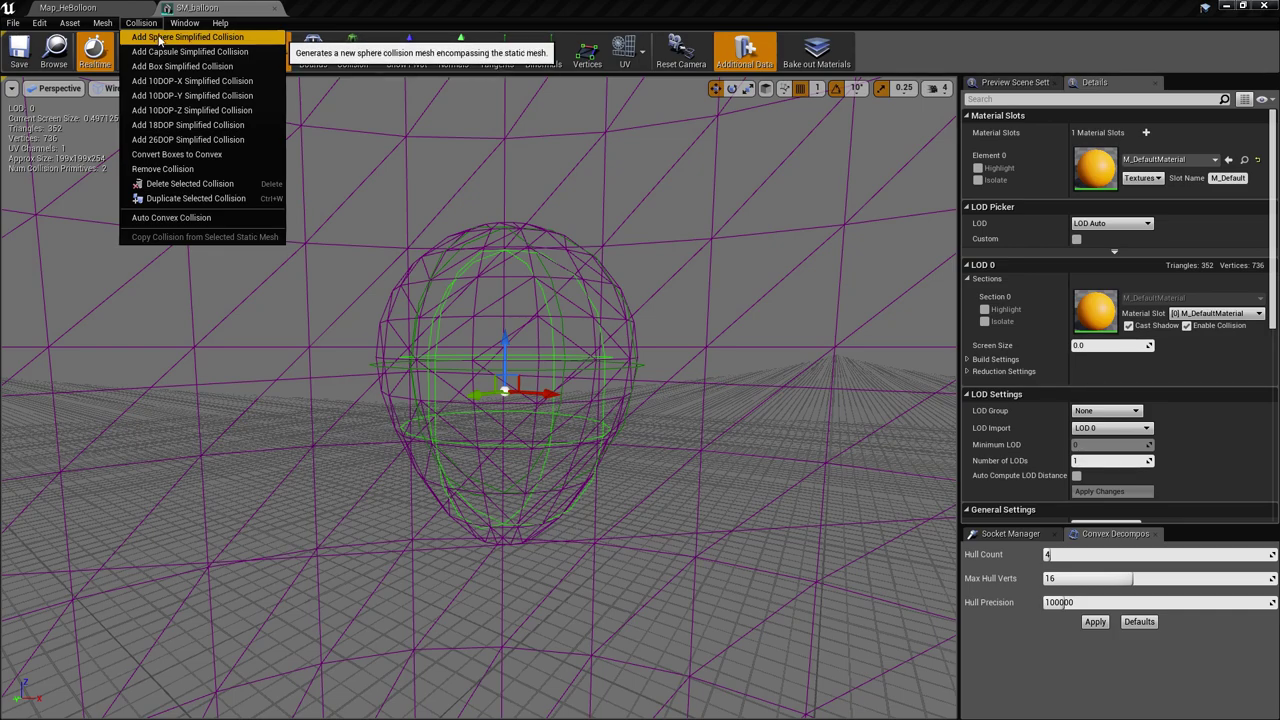
{"action": "left_click_drag", "start_coordinate": [398, 207], "coordinate": [530, 271]}
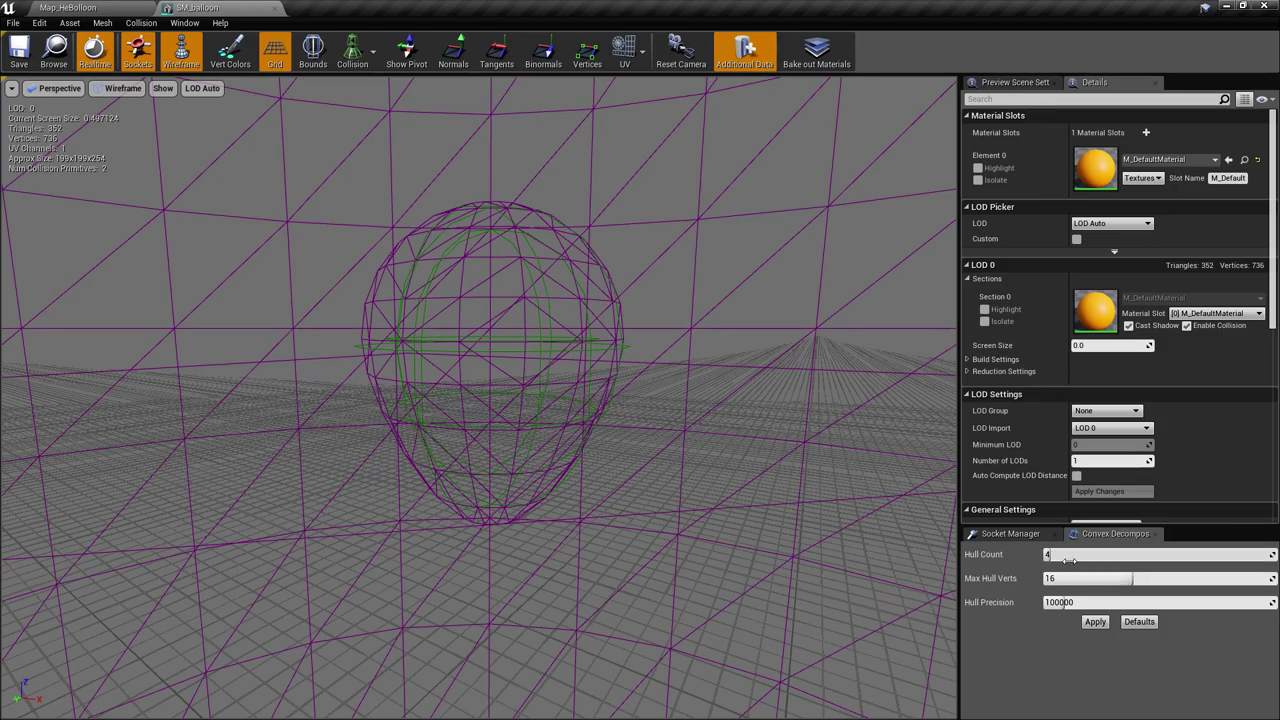
{"action": "right_click_drag", "start_coordinate": [631, 350], "coordinate": [639, 323]}
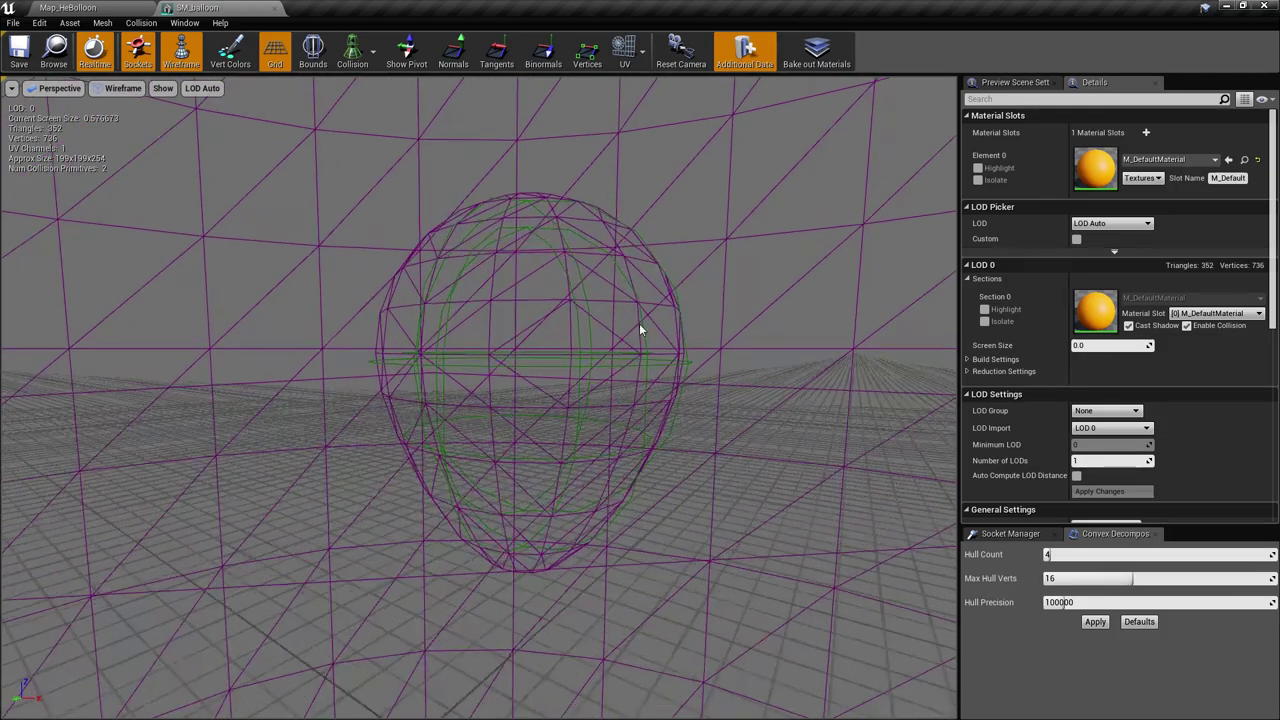
{"action": "right_click_drag", "start_coordinate": [679, 266], "coordinate": [684, 300]}
{"action": "left_click_drag", "start_coordinate": [700, 240], "coordinate": [494, 336]}
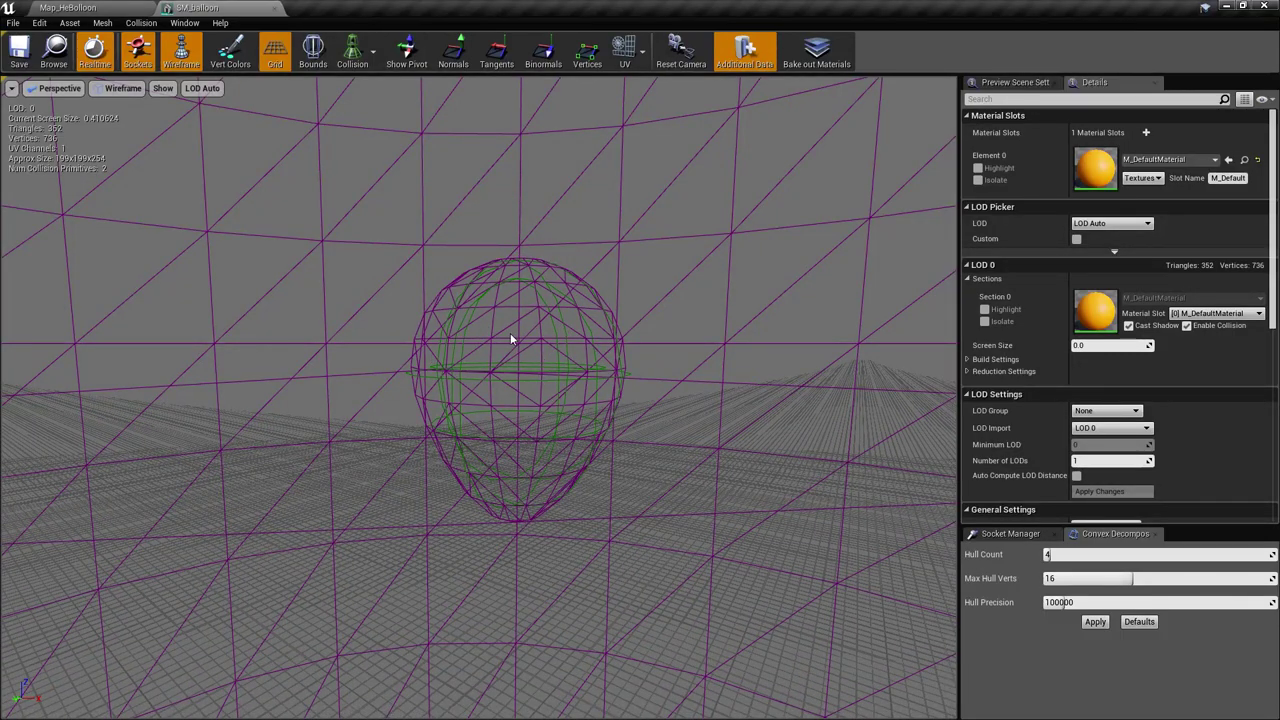
{"action": "left_click_drag", "start_coordinate": [510, 336], "coordinate": [447, 360]}
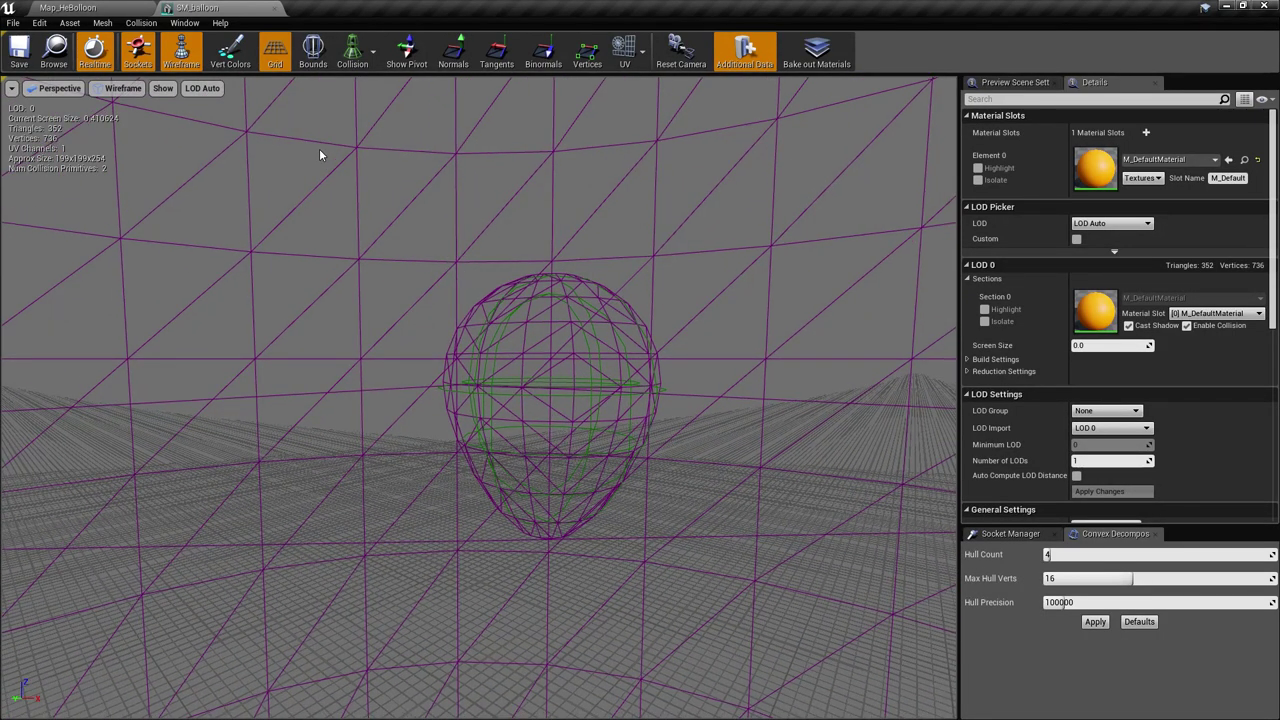
Close the SM_balloon mesh and save the Map_HeBolloon level.
{"action": "left_click", "coordinate": [276, 7]}
{"action": "right_click_drag", "start_coordinate": [591, 291], "coordinate": [600, 291]}
{"action": "key", "text": "ctrl+s"}
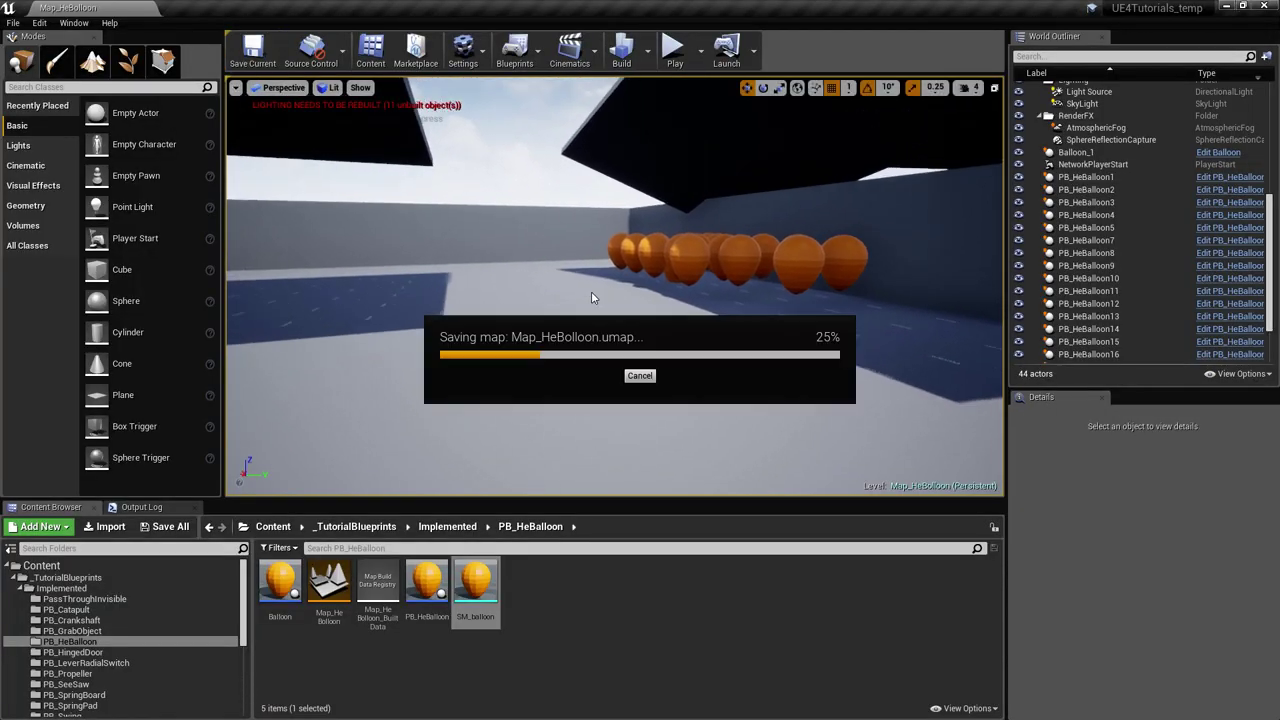
{"action": "right_click_drag", "start_coordinate": [675, 303], "coordinate": [641, 282]}
Create an Actor blueprint class named Balloon1 in the PB_HeBalloon folder and open it.
{"action": "right_click", "coordinate": [537, 590]}
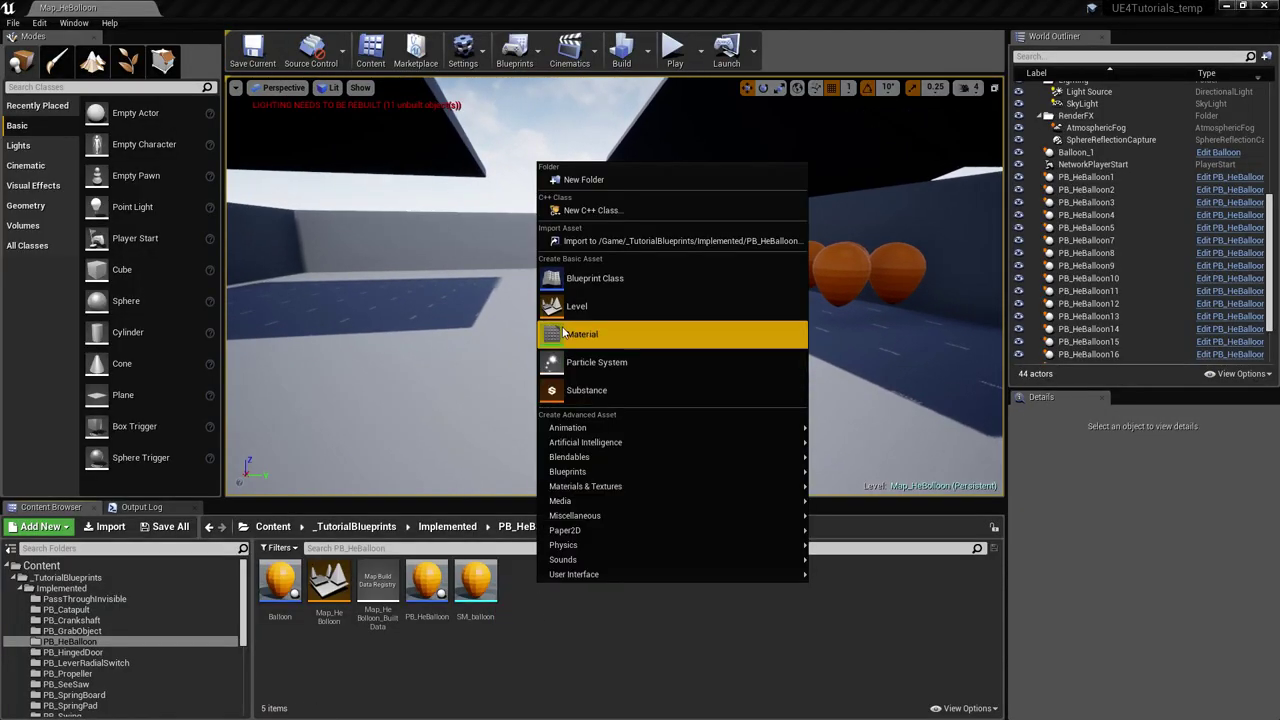
{"action": "left_click", "coordinate": [621, 288]}
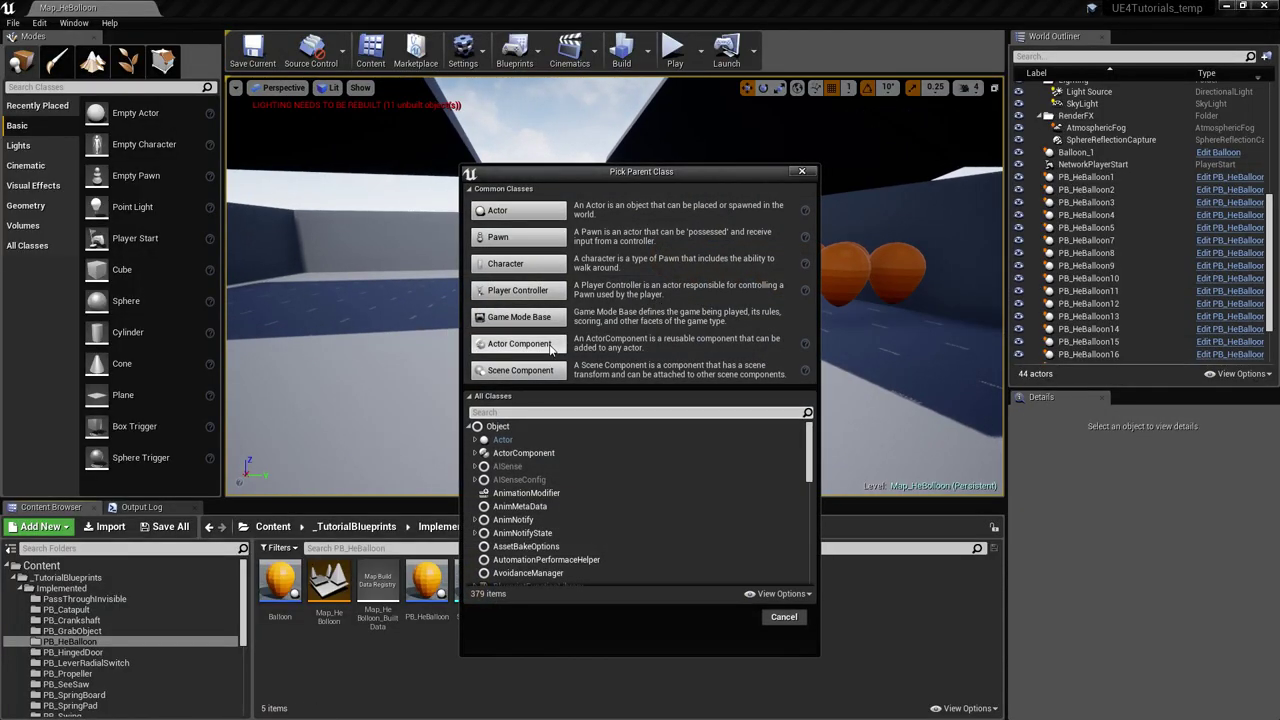
{"action": "left_click", "coordinate": [500, 273]}
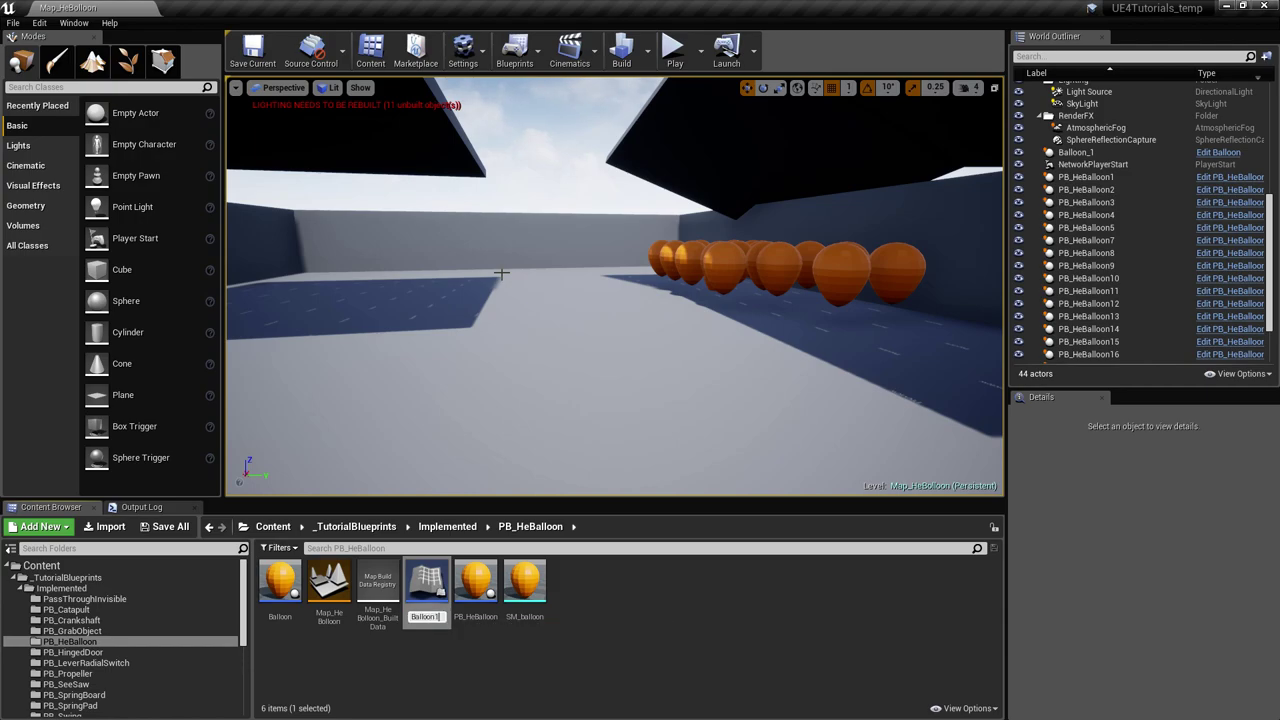
{"action": "key", "text": "Return"}
{"action": "key", "text": "Return"}
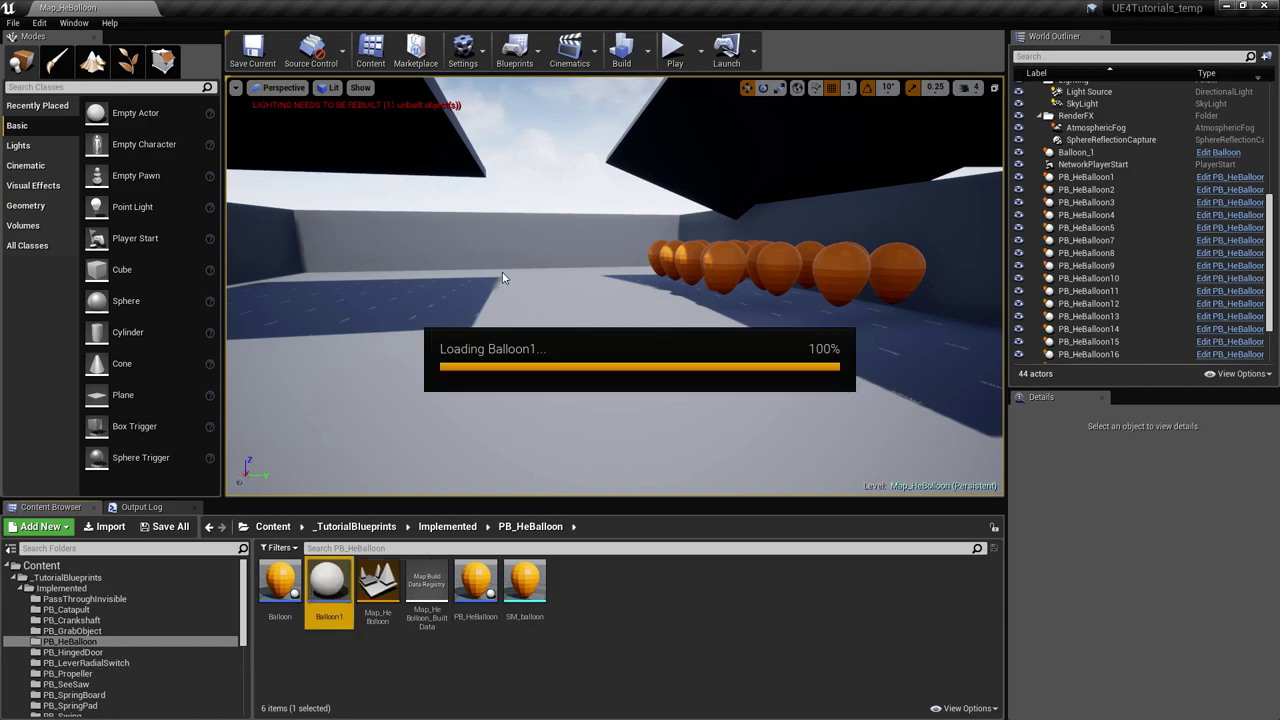
Add a Static Mesh component to the blueprint and name it Balloon.
{"action": "left_click", "coordinate": [68, 58]}
{"action": "type", "text": "sta"}
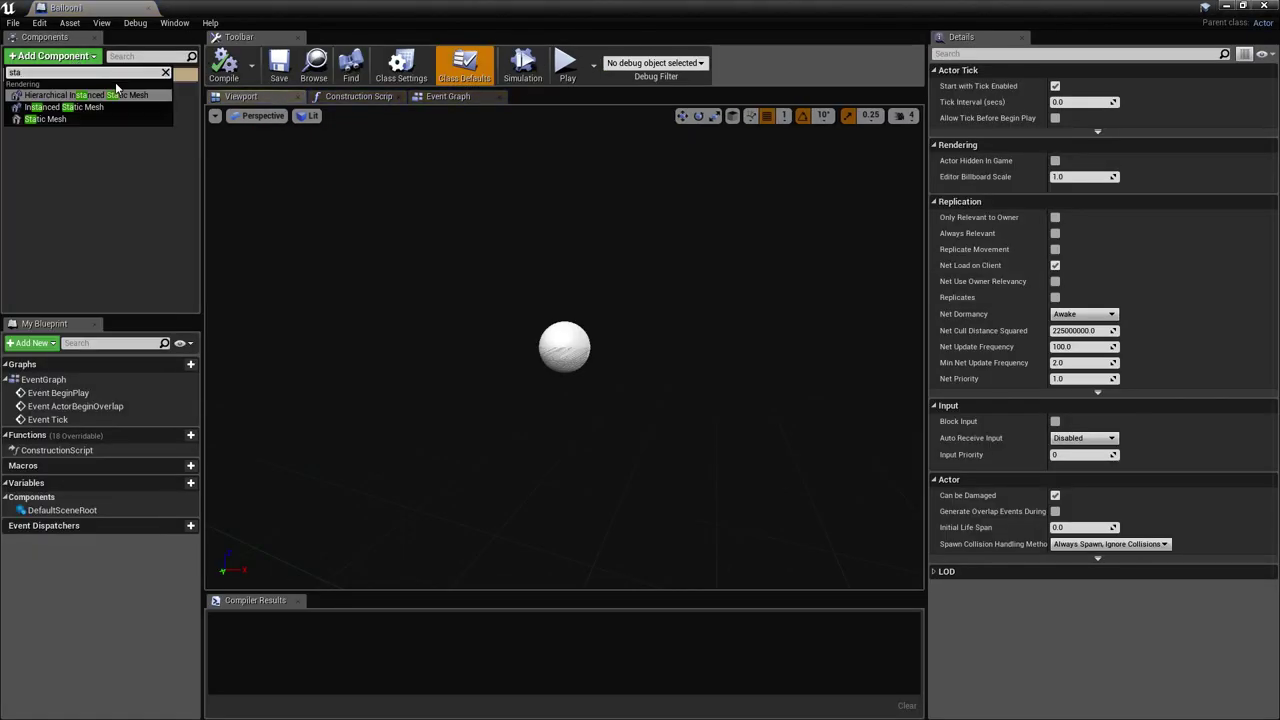
{"action": "key", "text": "Down"}
{"action": "key", "text": "Down"}
{"action": "key", "text": "Return"}
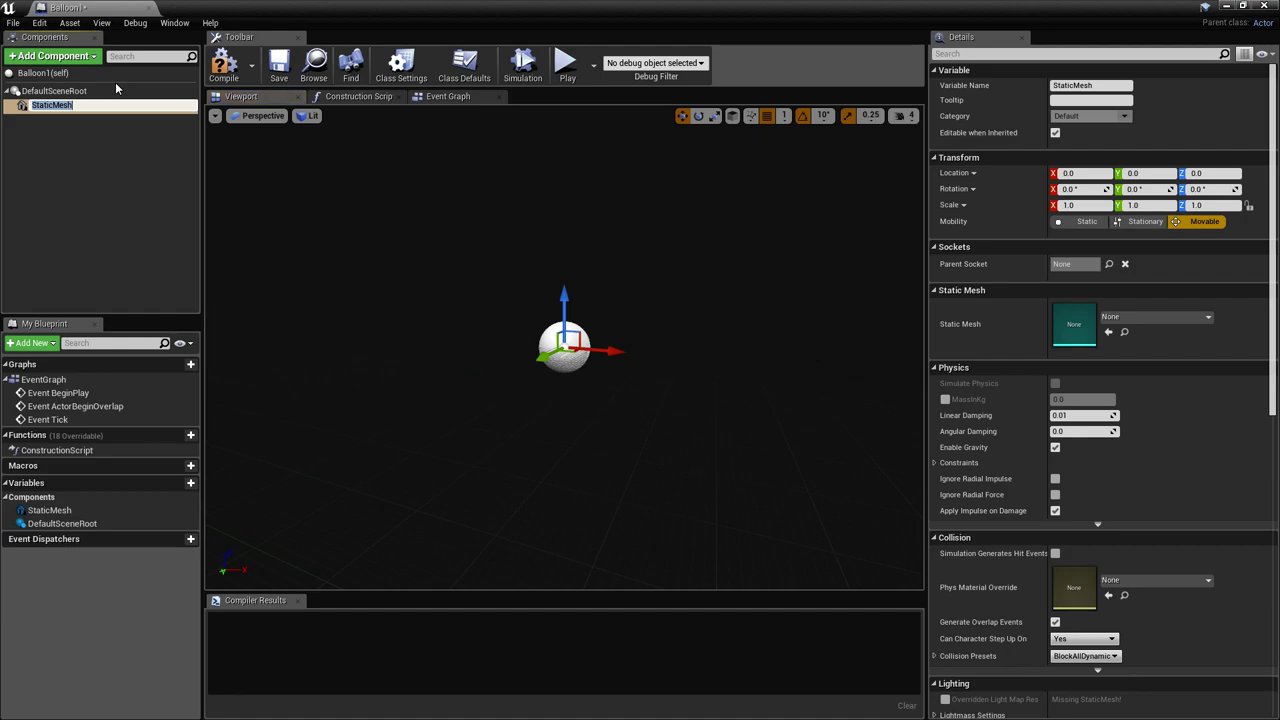
{"action": "type", "text": "Balloon"}
{"action": "key", "text": "Return"}
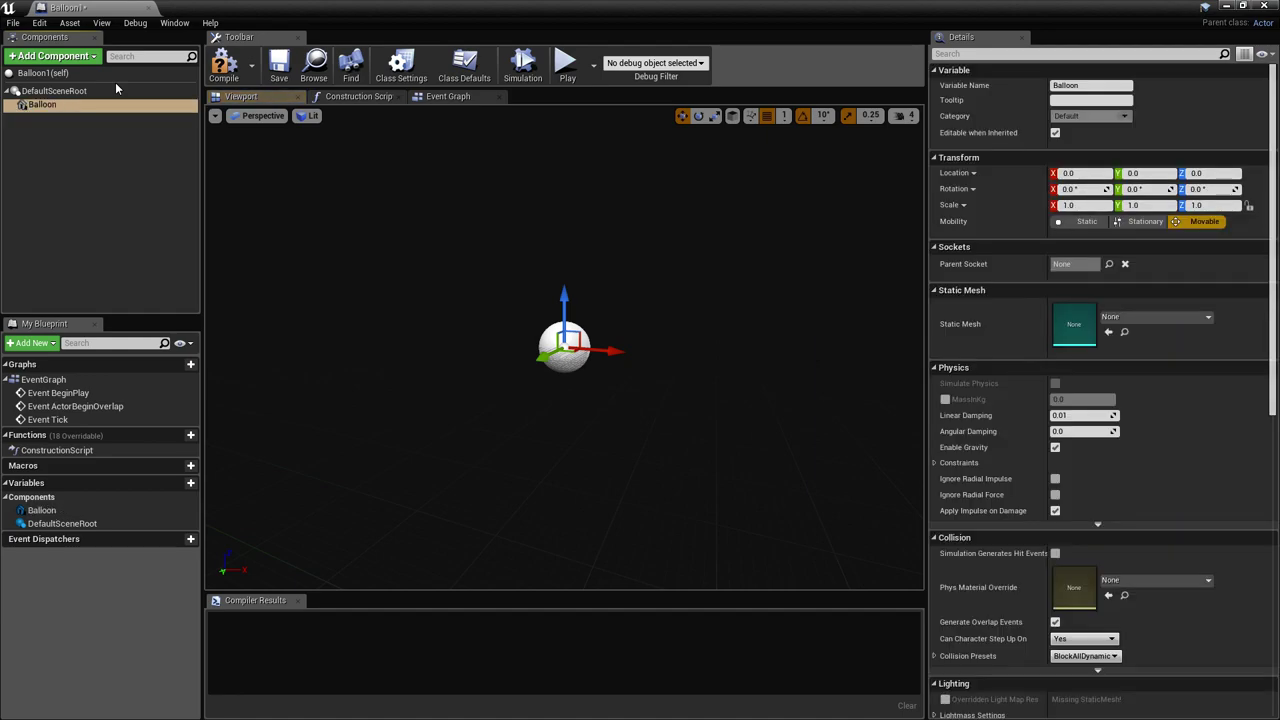
Assign the SM_balloon static mesh to the Balloon component and save the blueprint.
{"action": "left_click", "coordinate": [1140, 317]}
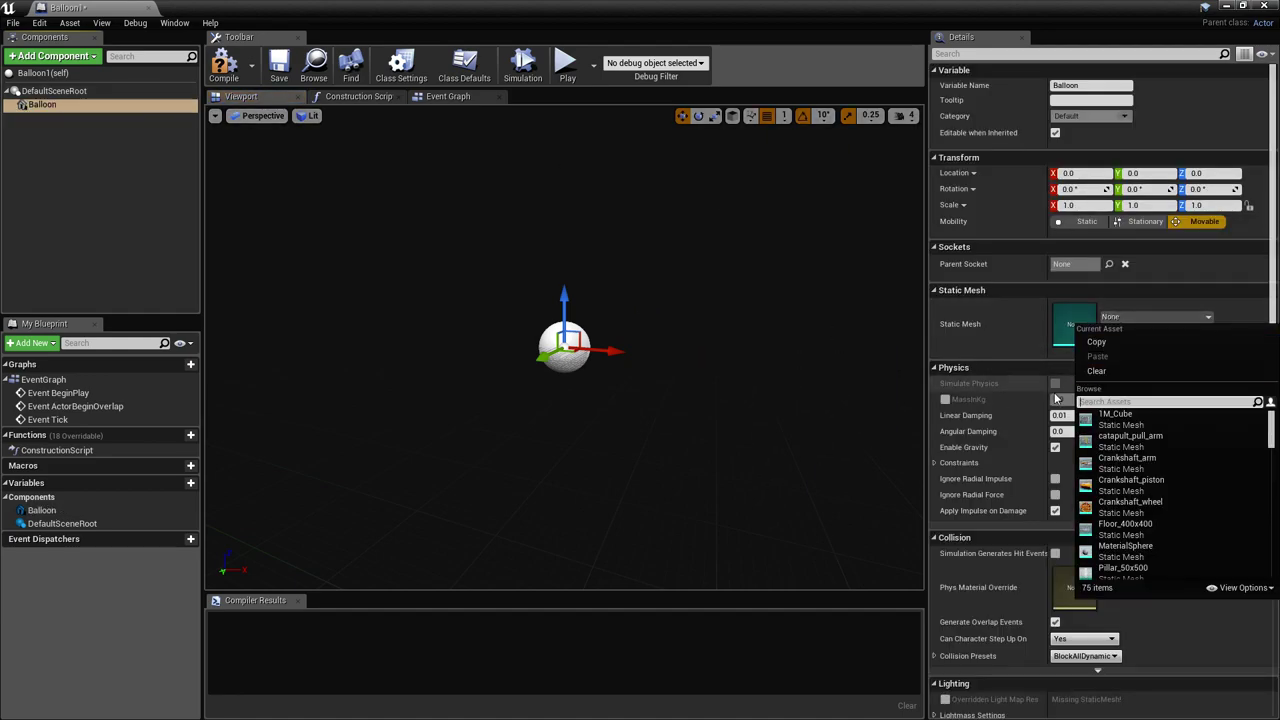
{"action": "type", "text": "ballo"}
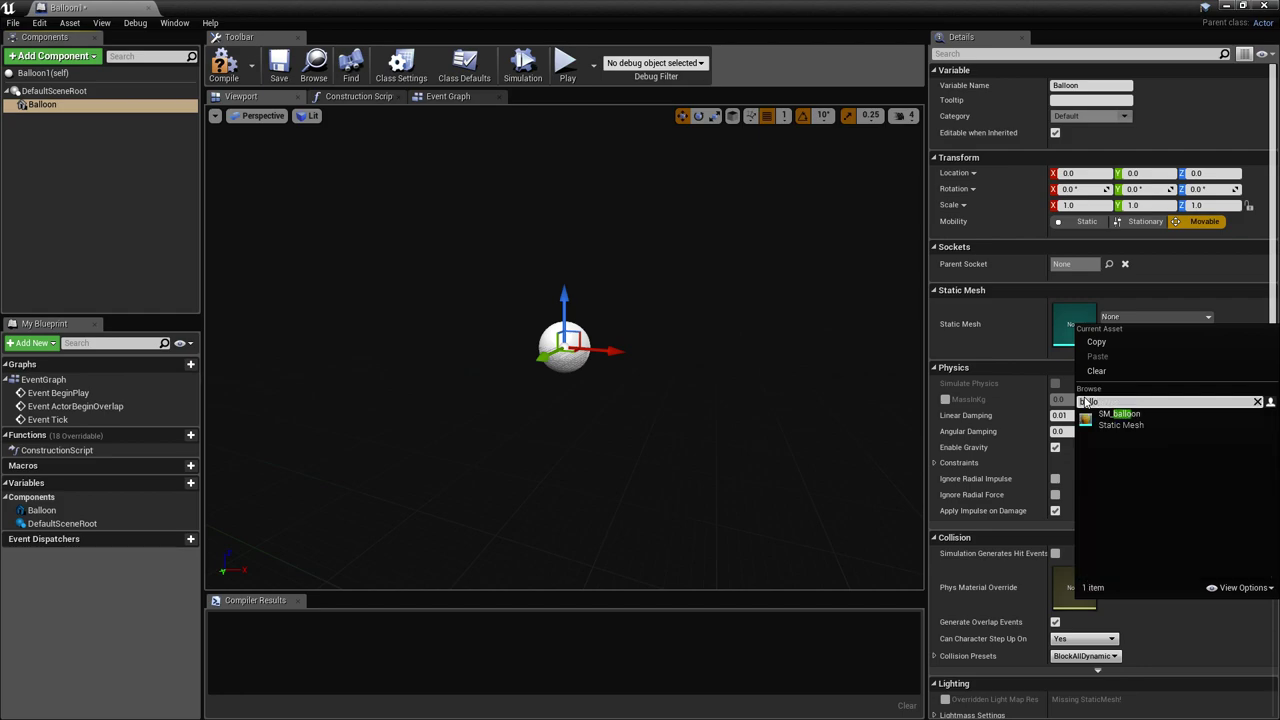
{"action": "left_click", "coordinate": [1152, 414]}
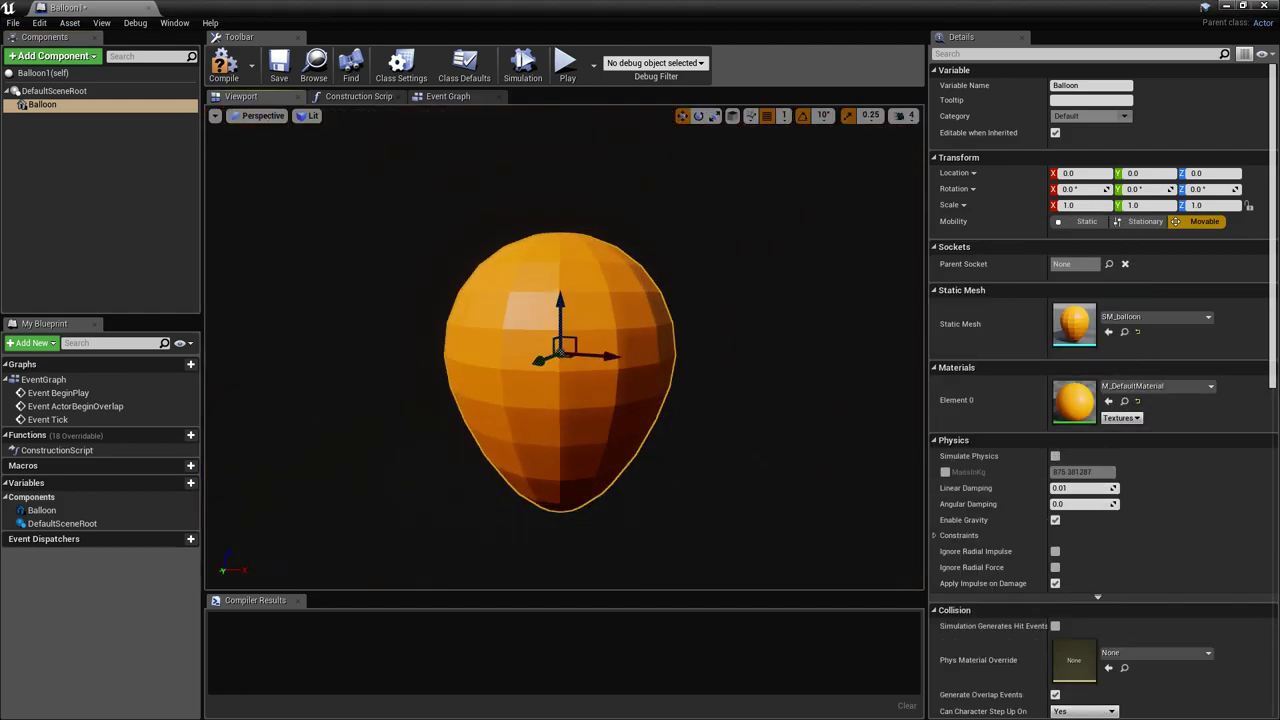
{"action": "right_click_drag", "start_coordinate": [710, 360], "coordinate": [718, 332]}
{"action": "key", "text": "ctrl+s"}
{"action": "right_click_drag", "start_coordinate": [762, 386], "coordinate": [750, 380]}
Enable Simulate Physics on the Balloon component and override its mass with 0.01 kg.
{"action": "left_click", "coordinate": [1055, 456]}
{"action": "right_click_drag", "start_coordinate": [684, 424], "coordinate": [759, 454]}
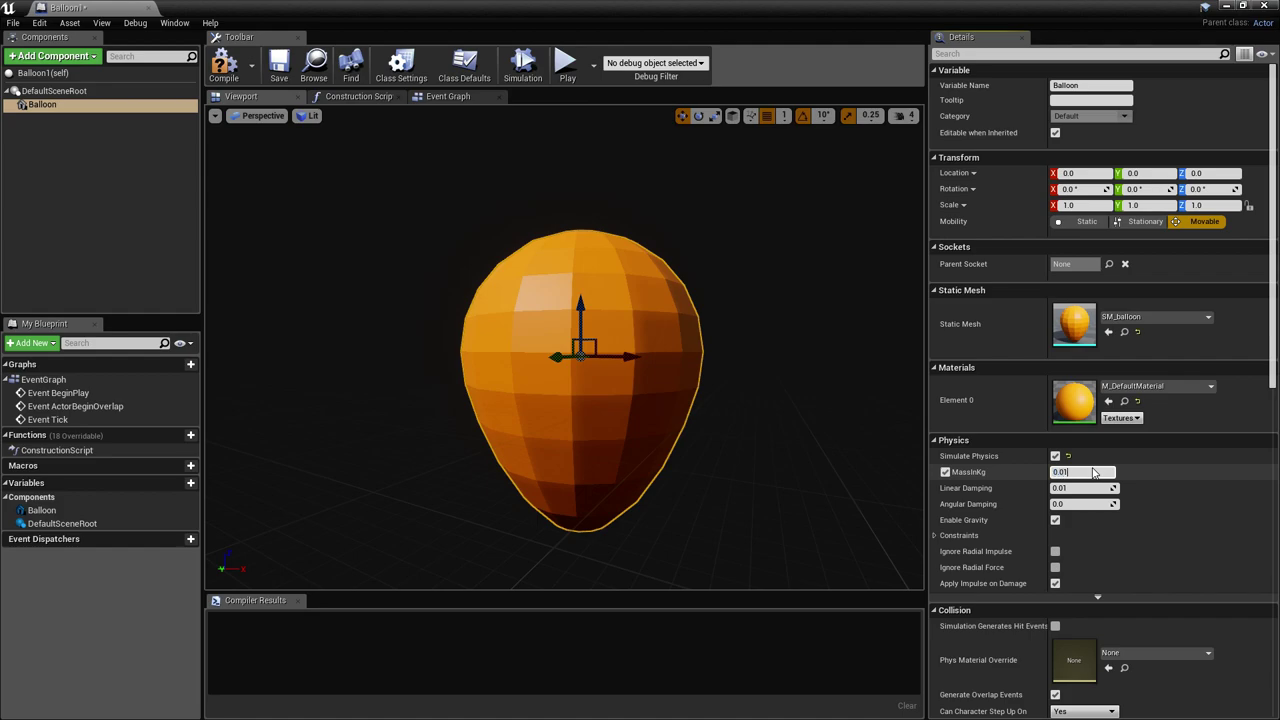
{"action": "mouse_move", "coordinate": [764, 424]}
{"action": "right_mouse_down"}
{"action": "mouse_move", "coordinate": [727, 436]}
{"action": "mouse_move", "coordinate": [757, 437]}
{"action": "right_mouse_up"}
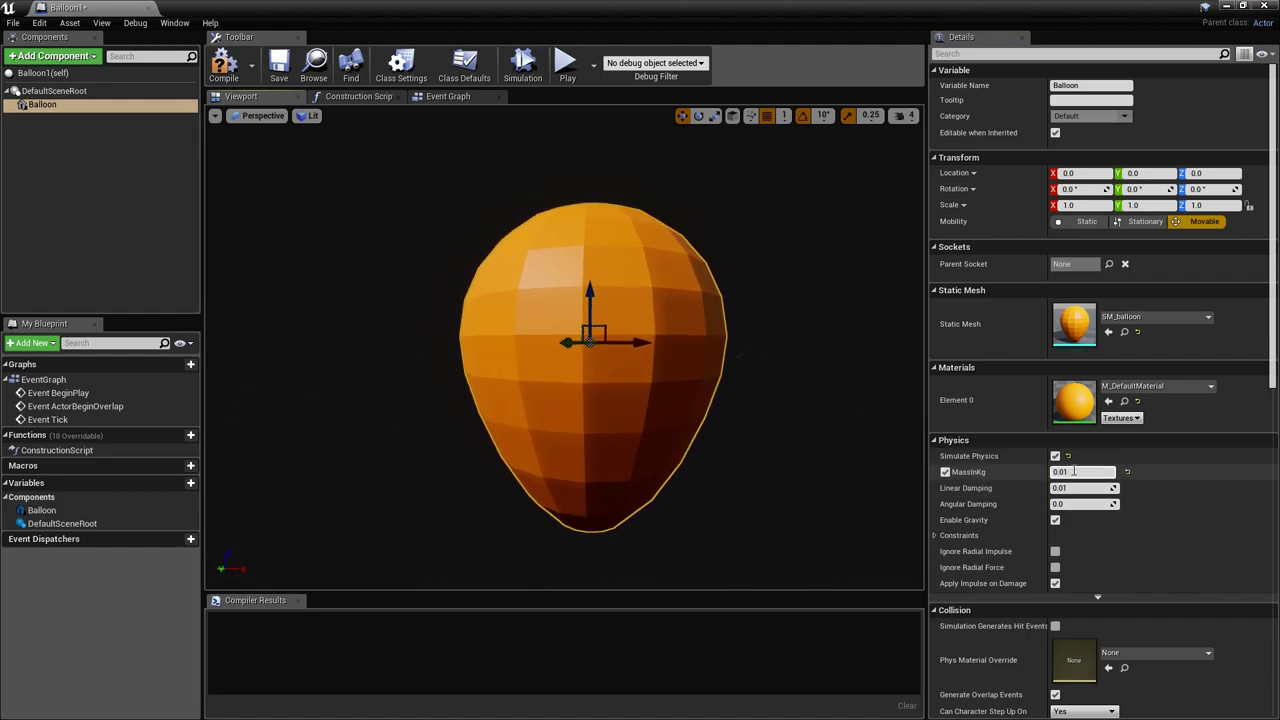
{"action": "mouse_move", "coordinate": [631, 402]}
{"action": "right_mouse_down"}
{"action": "mouse_move", "coordinate": [640, 397]}
{"action": "mouse_move", "coordinate": [631, 402]}
{"action": "right_mouse_up"}
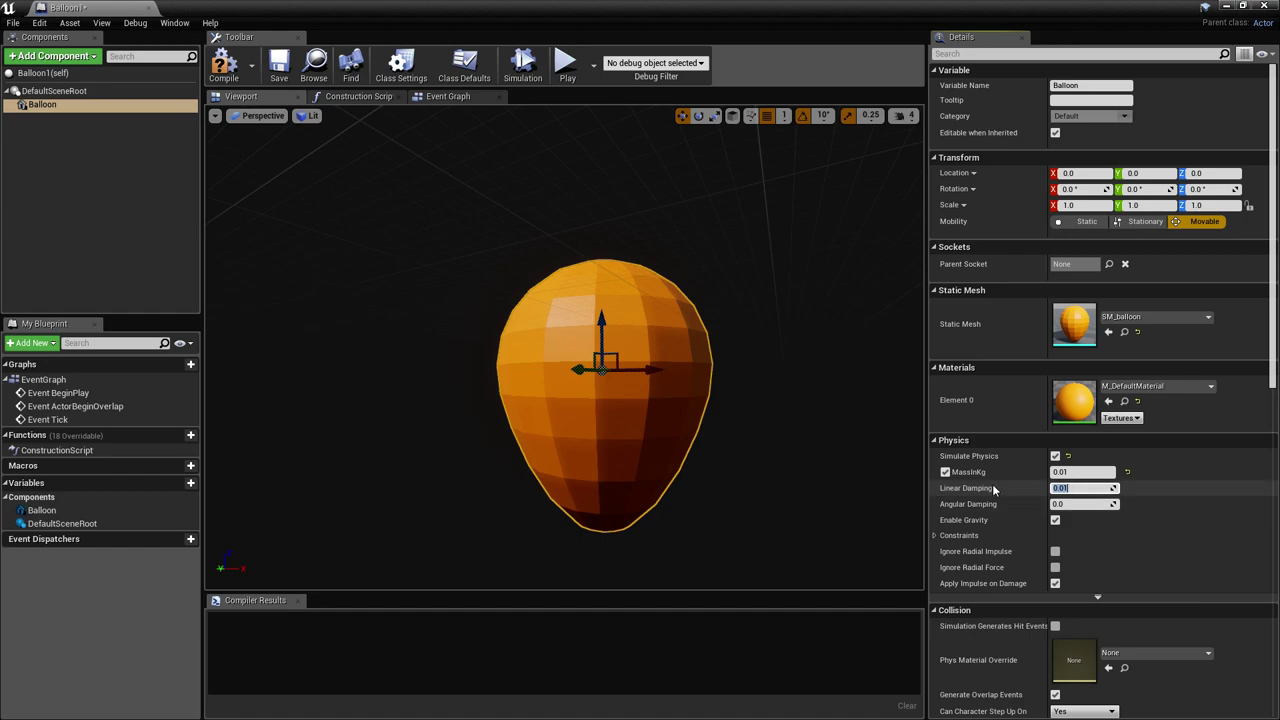
Set the Balloon component's Linear Damping and Angular Damping to 1.0 and save the blueprint.
{"action": "type", "text": "1"}
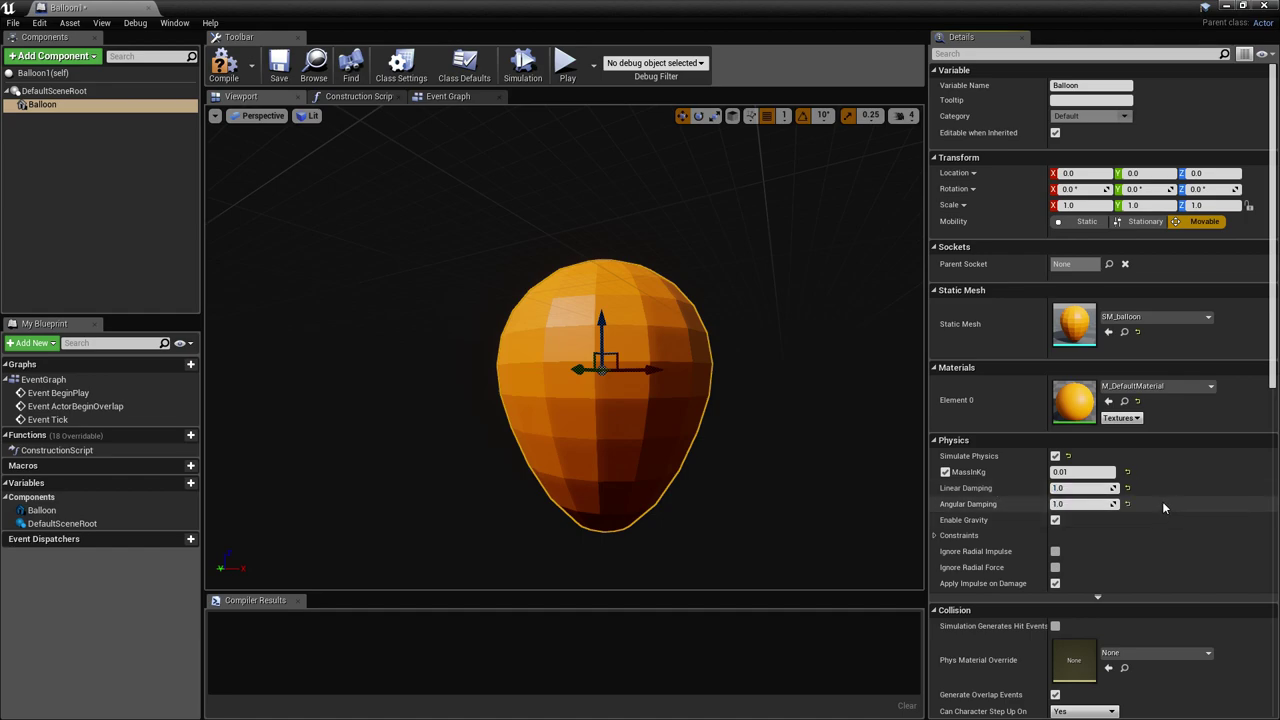
{"action": "key", "text": "Return"}
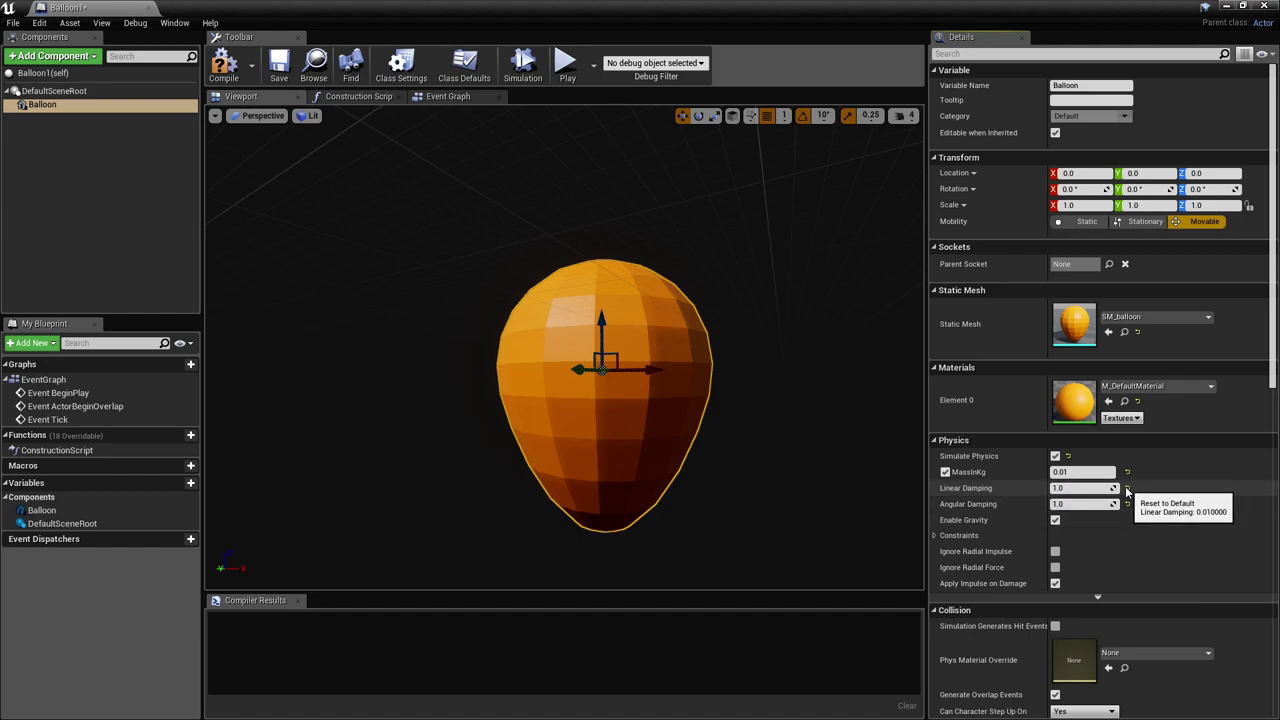
{"action": "left_click_drag", "start_coordinate": [816, 463], "coordinate": [836, 482]}
{"action": "left_click_drag", "start_coordinate": [721, 481], "coordinate": [714, 481]}
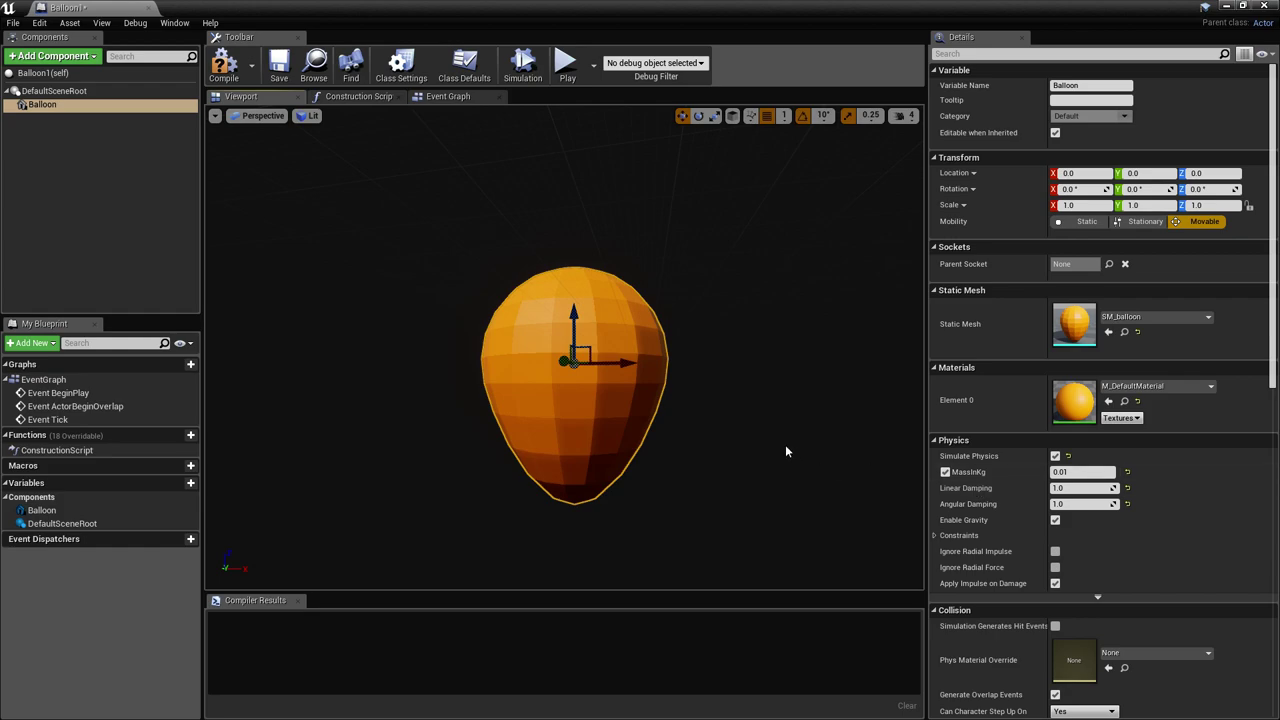
{"action": "left_click_drag", "start_coordinate": [785, 444], "coordinate": [748, 451]}
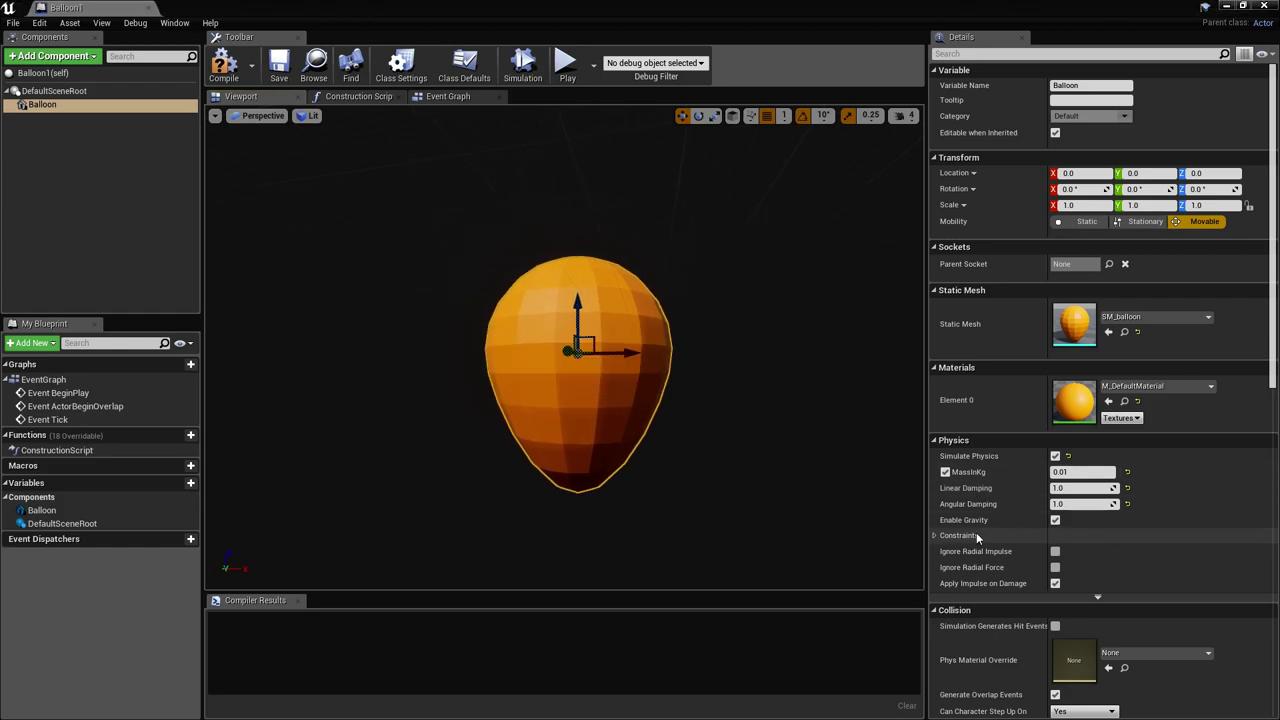
{"action": "right_click_drag", "start_coordinate": [790, 455], "coordinate": [760, 452]}
{"action": "right_click_drag", "start_coordinate": [688, 405], "coordinate": [692, 402]}
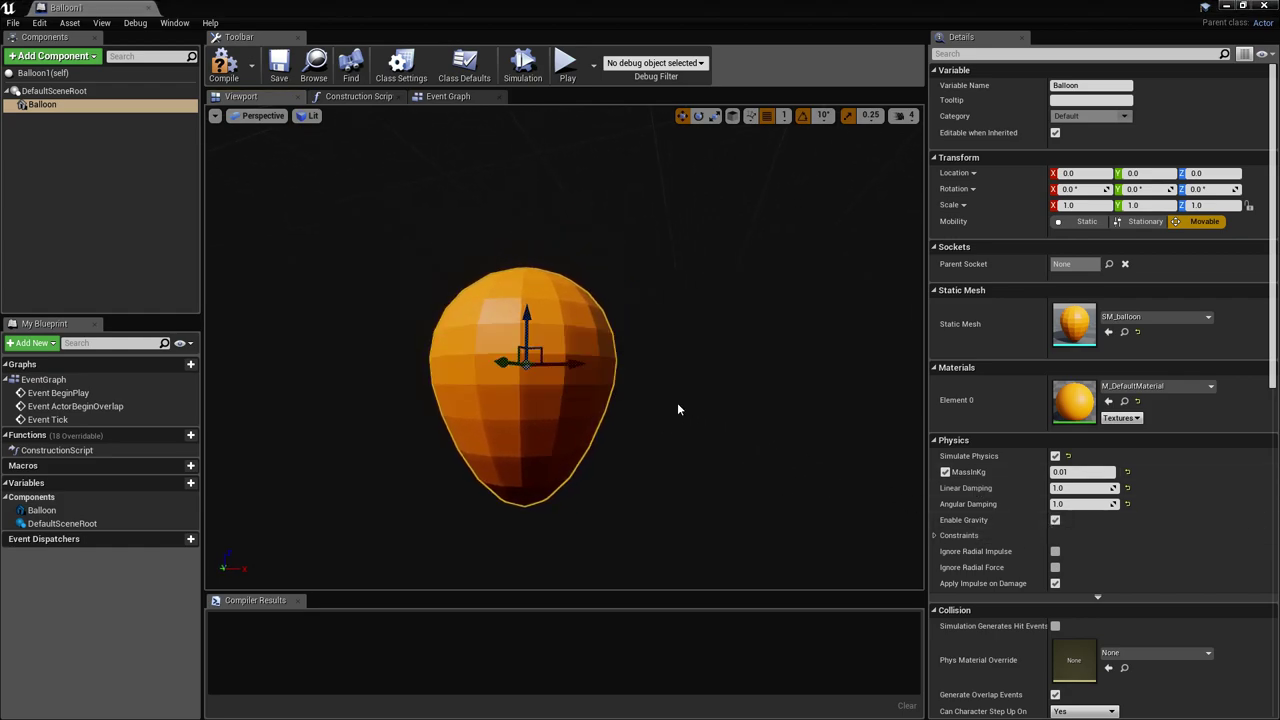
Add a Physics Thruster component under the default scene root.
{"action": "left_click", "coordinate": [55, 91]}
{"action": "left_click", "coordinate": [90, 57]}
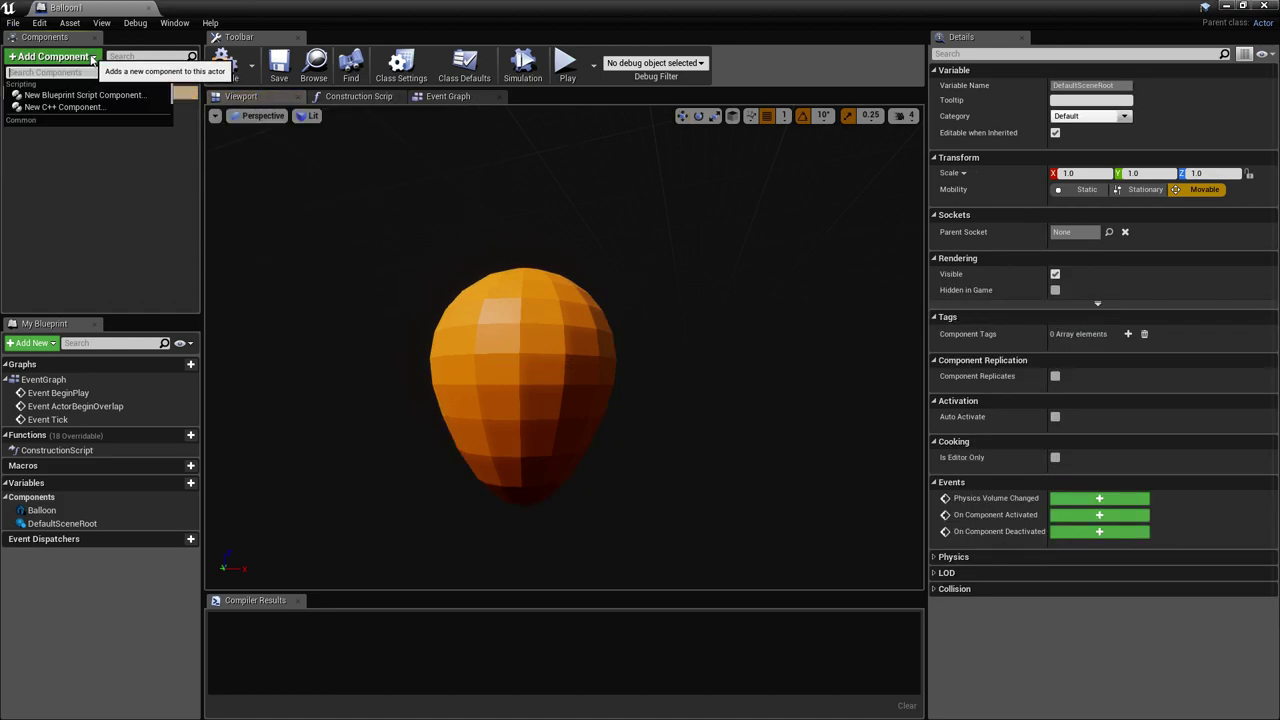
{"action": "type", "text": "thru"}
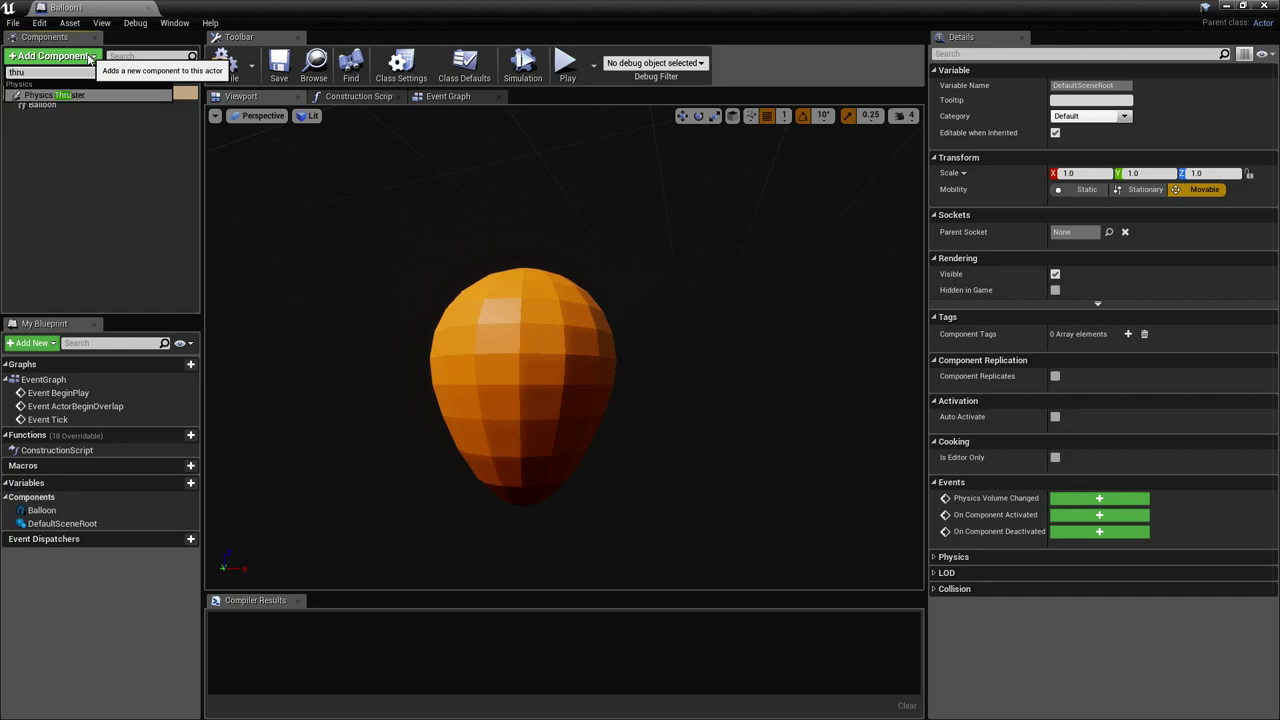
{"action": "key", "text": "Return"}
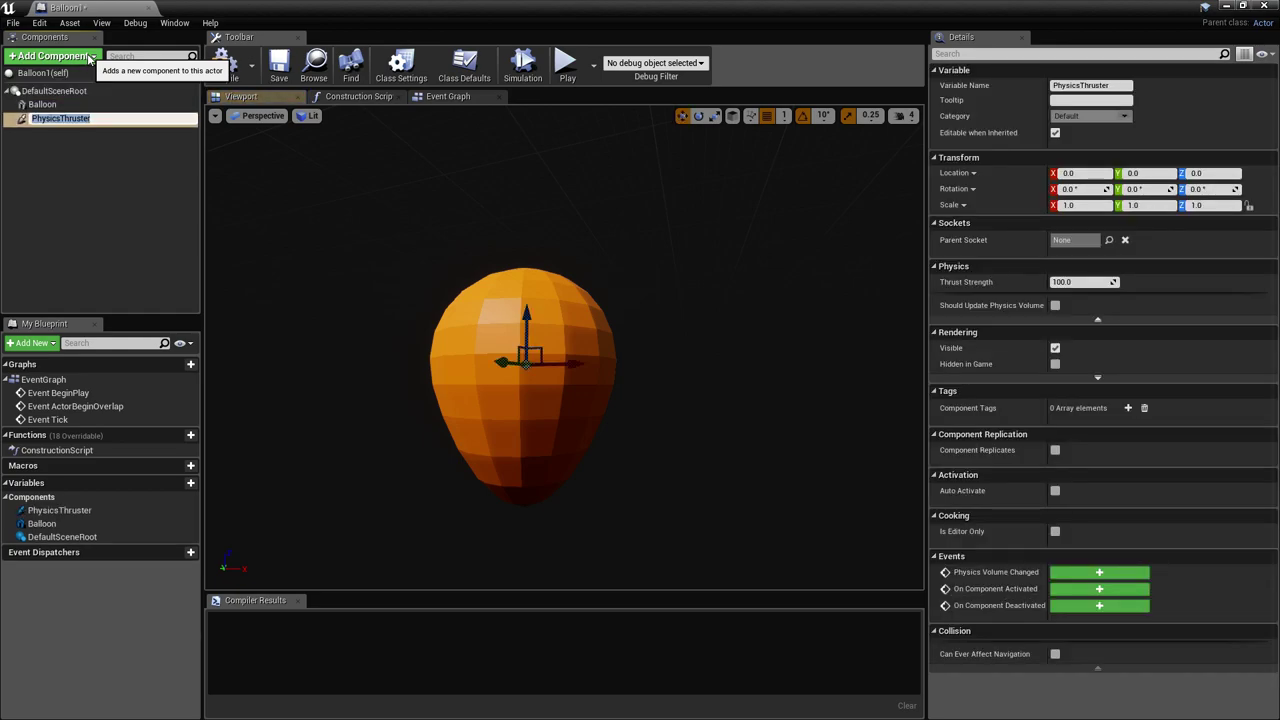
Attach the PhysicsThruster component to the Balloon mesh as its child.
{"action": "left_click", "coordinate": [42, 104]}
{"action": "left_click", "coordinate": [58, 118]}
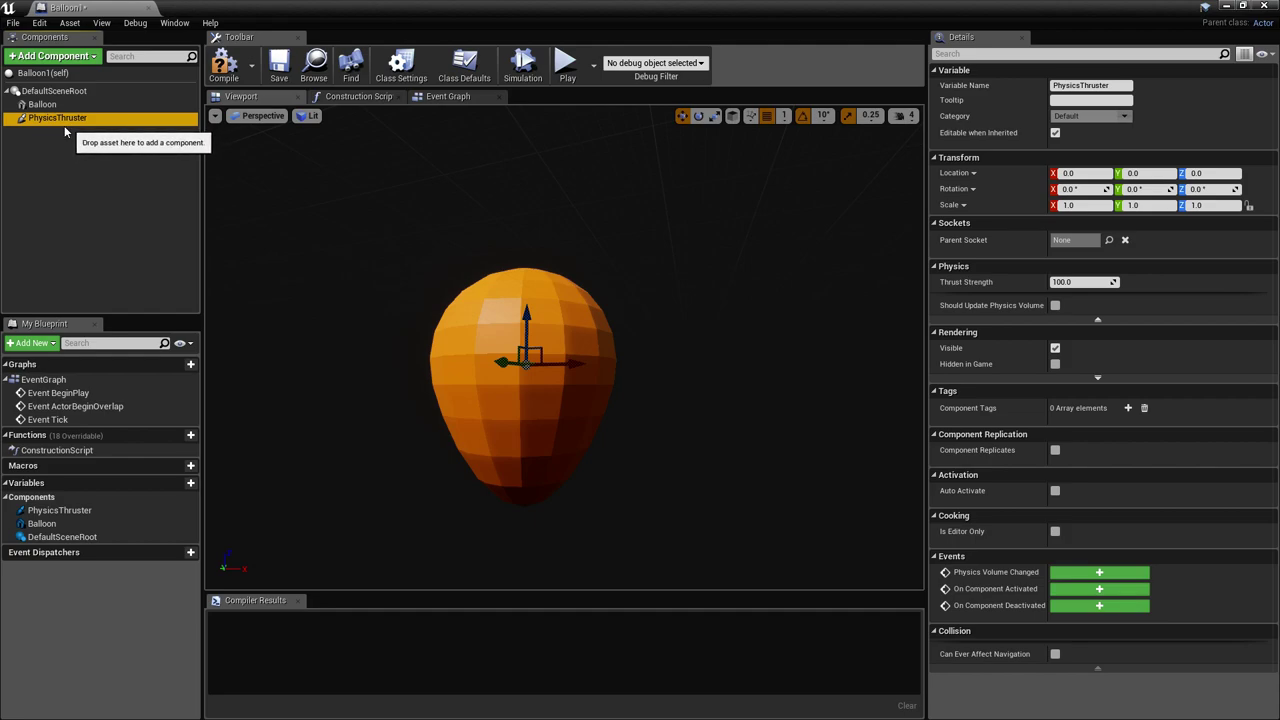
{"action": "left_click_drag", "start_coordinate": [70, 120], "coordinate": [76, 110]}
{"action": "key", "text": "Return"}
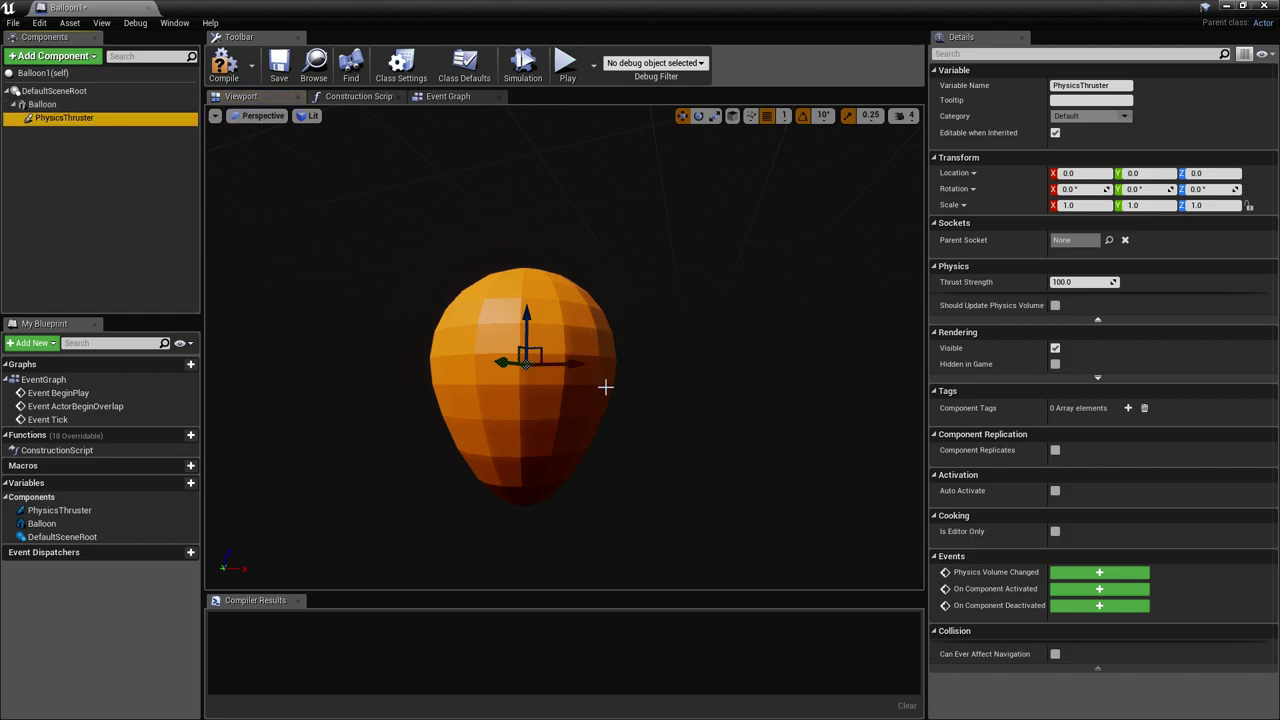
Set the PhysicsThruster's Thrust Strength to 19.6.
{"action": "mouse_move", "coordinate": [616, 406]}
{"action": "right_mouse_down"}
{"action": "mouse_move", "coordinate": [556, 396]}
{"action": "mouse_move", "coordinate": [573, 445]}
{"action": "mouse_move", "coordinate": [628, 371]}
{"action": "mouse_move", "coordinate": [625, 407]}
{"action": "right_mouse_up"}
{"action": "key", "text": "w"}
{"action": "right_click_drag", "start_coordinate": [492, 334], "coordinate": [489, 331]}
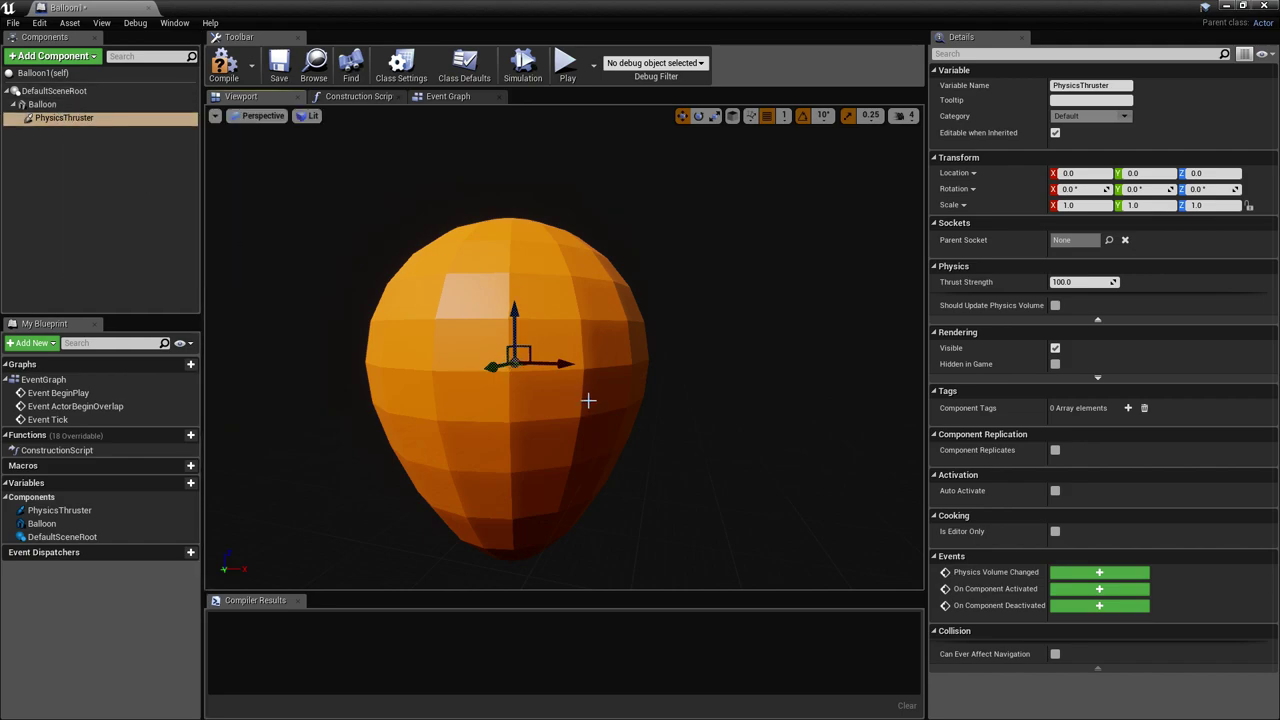
{"action": "scroll", "coordinate": [520, 370], "scroll_direction": "down", "scroll_amount": 3}
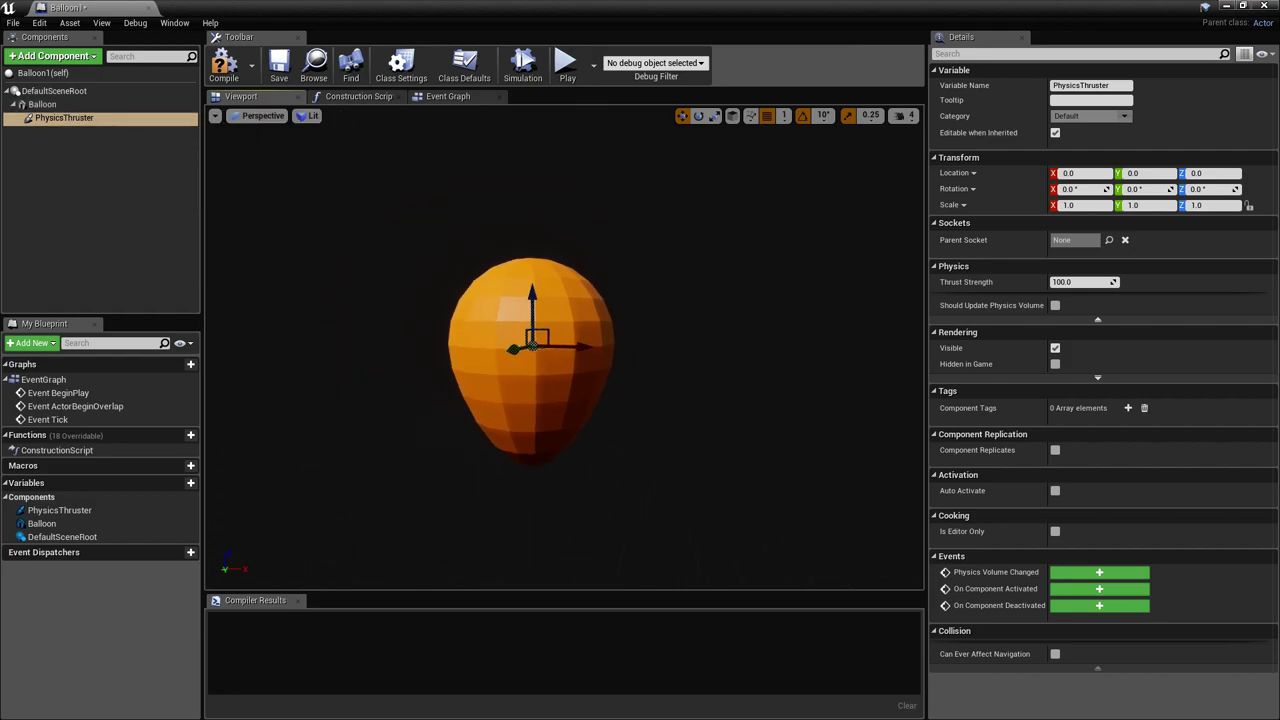
{"action": "scroll", "coordinate": [520, 370], "scroll_direction": "up", "scroll_amount": 2}
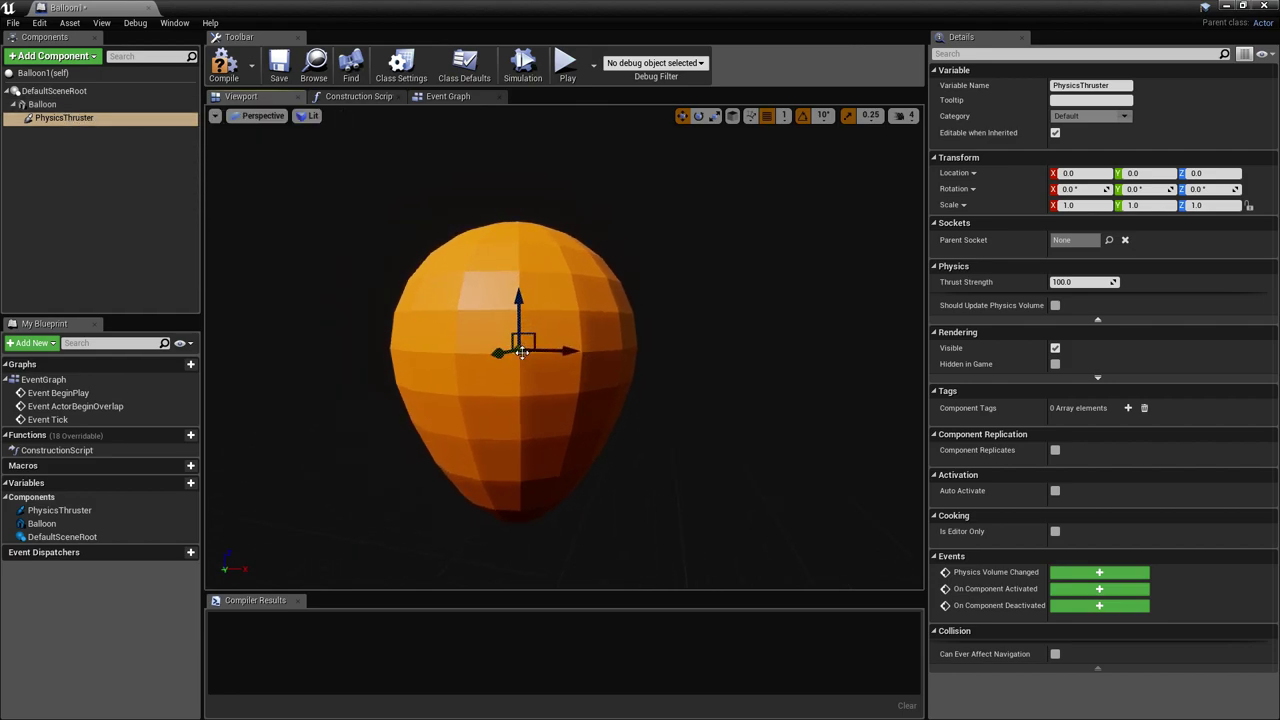
{"action": "right_click_drag", "start_coordinate": [529, 365], "coordinate": [516, 355]}
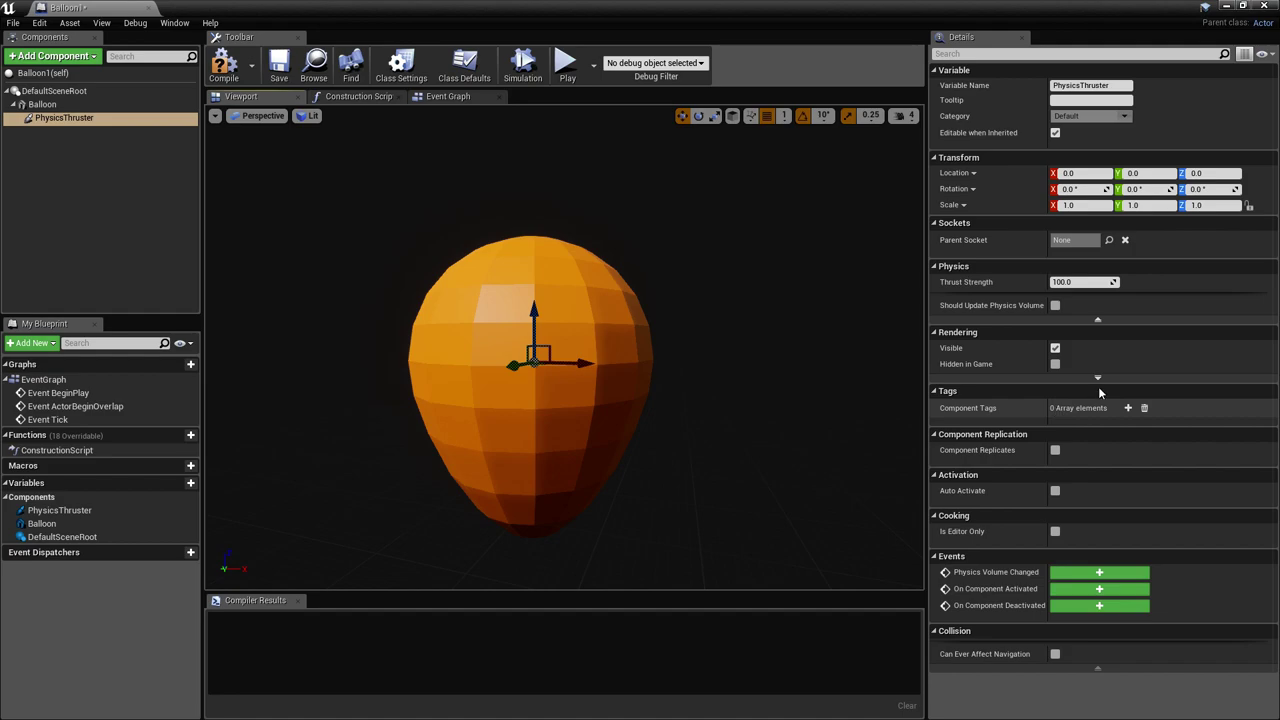
{"action": "right_click_drag", "start_coordinate": [641, 343], "coordinate": [629, 333]}
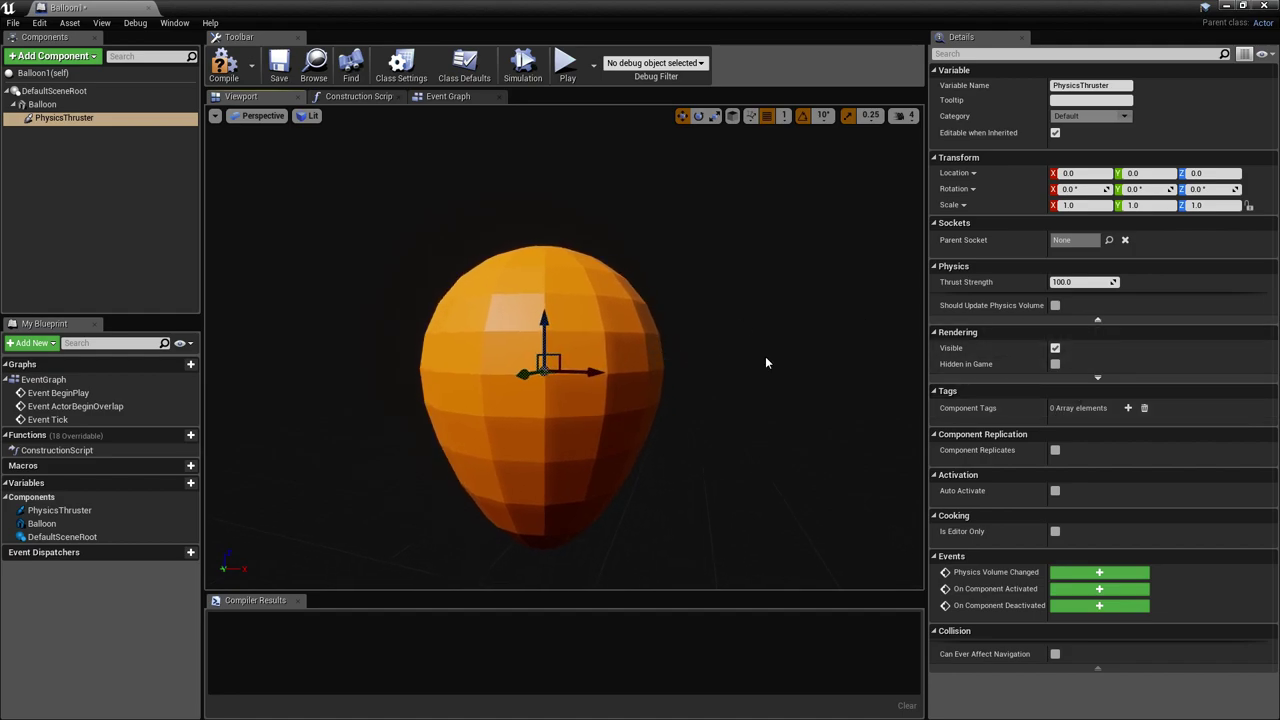
{"action": "left_click", "coordinate": [1100, 281]}
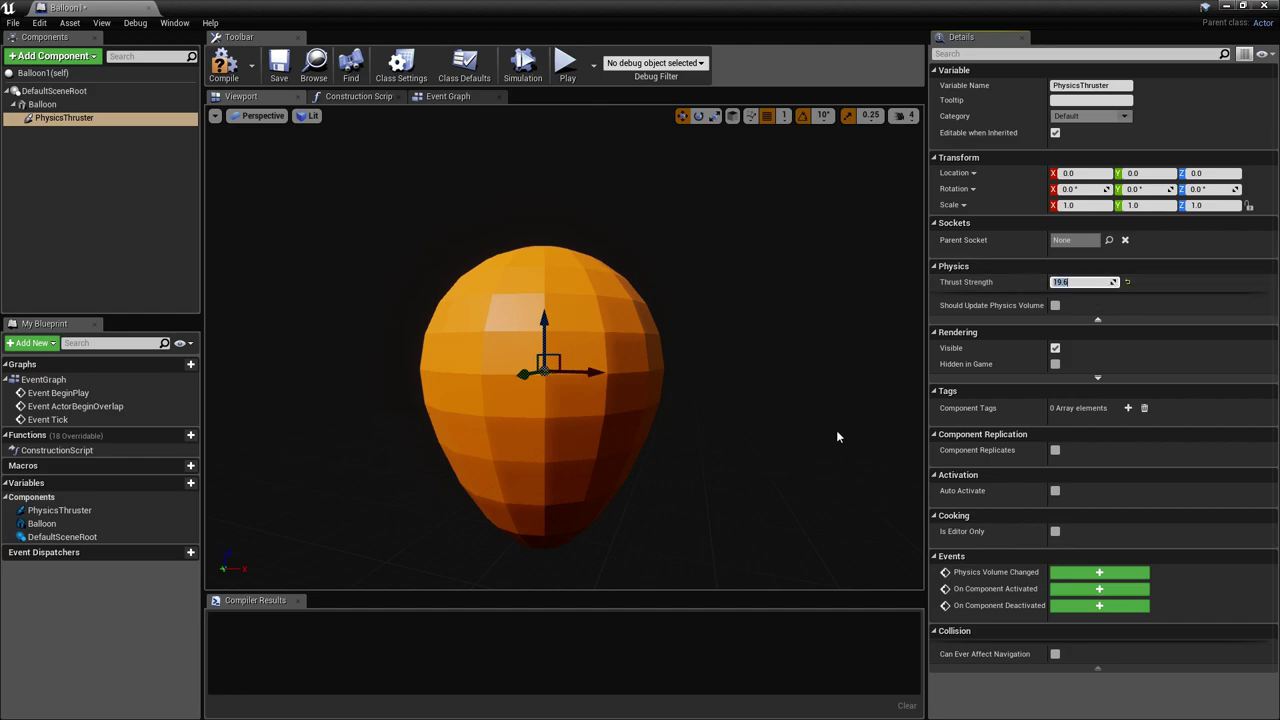
Save the blueprint and enable Auto Activate on the PhysicsThruster component.
{"action": "mouse_move", "coordinate": [838, 435]}
{"action": "right_mouse_down"}
{"action": "mouse_move", "coordinate": [818, 439]}
{"action": "mouse_move", "coordinate": [850, 437]}
{"action": "mouse_move", "coordinate": [816, 433]}
{"action": "right_mouse_up"}
{"action": "key", "text": "ctrl+s"}
{"action": "left_click", "coordinate": [1055, 491]}
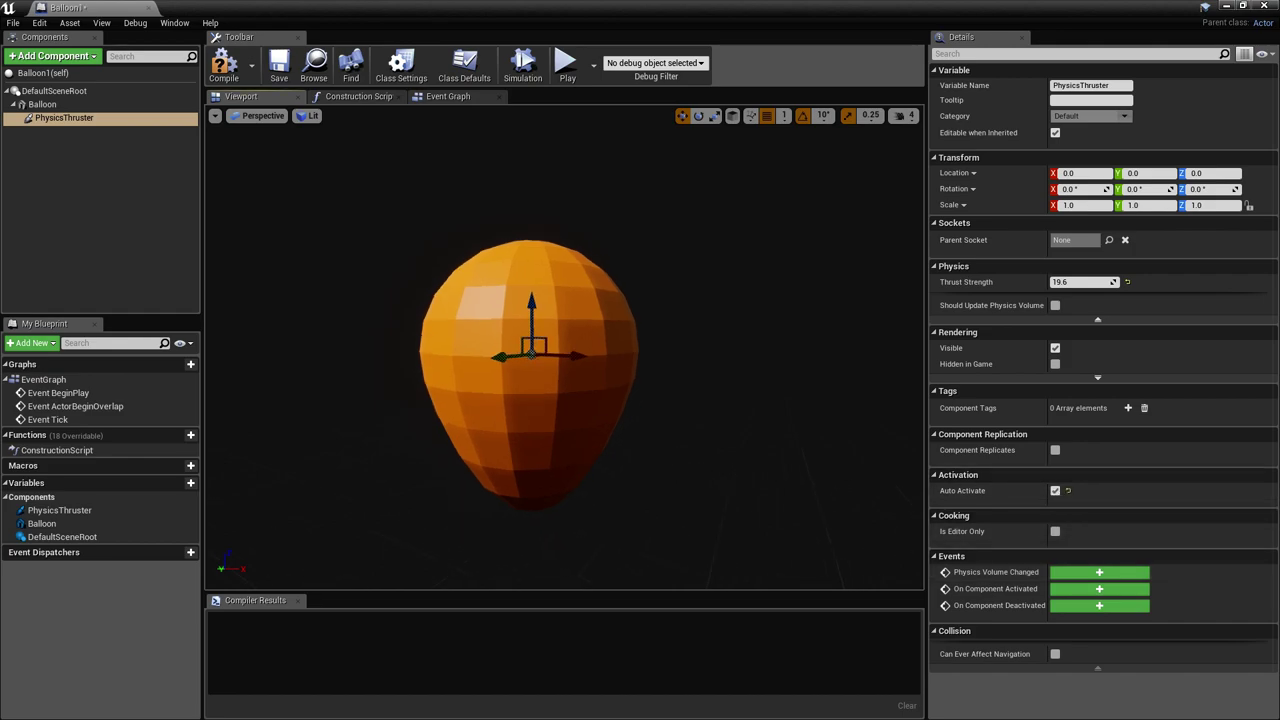
Rotate the PhysicsThruster to a Y rotation of -90° so its X axis points straight down, and save the blueprint.
{"action": "mouse_move", "coordinate": [613, 420]}
{"action": "right_mouse_down"}
{"action": "mouse_move", "coordinate": [628, 423]}
{"action": "mouse_move", "coordinate": [613, 420]}
{"action": "right_mouse_up"}
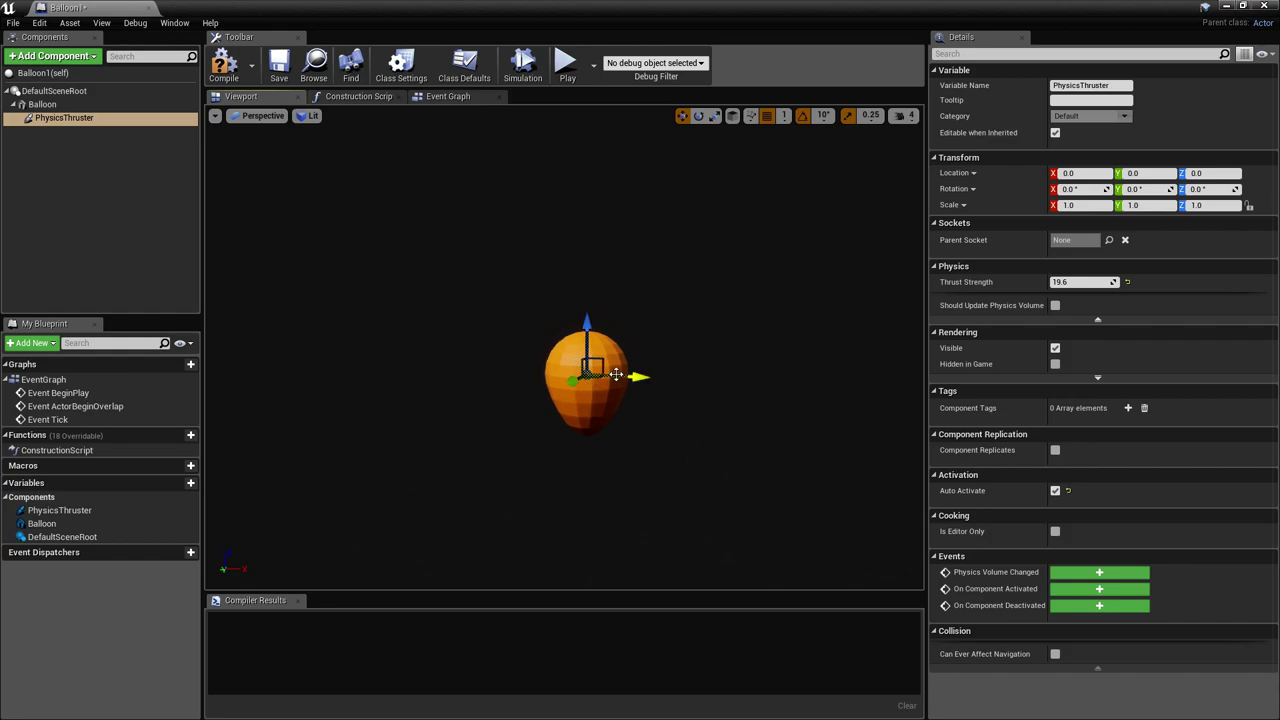
{"action": "right_click_drag", "start_coordinate": [607, 391], "coordinate": [612, 387]}
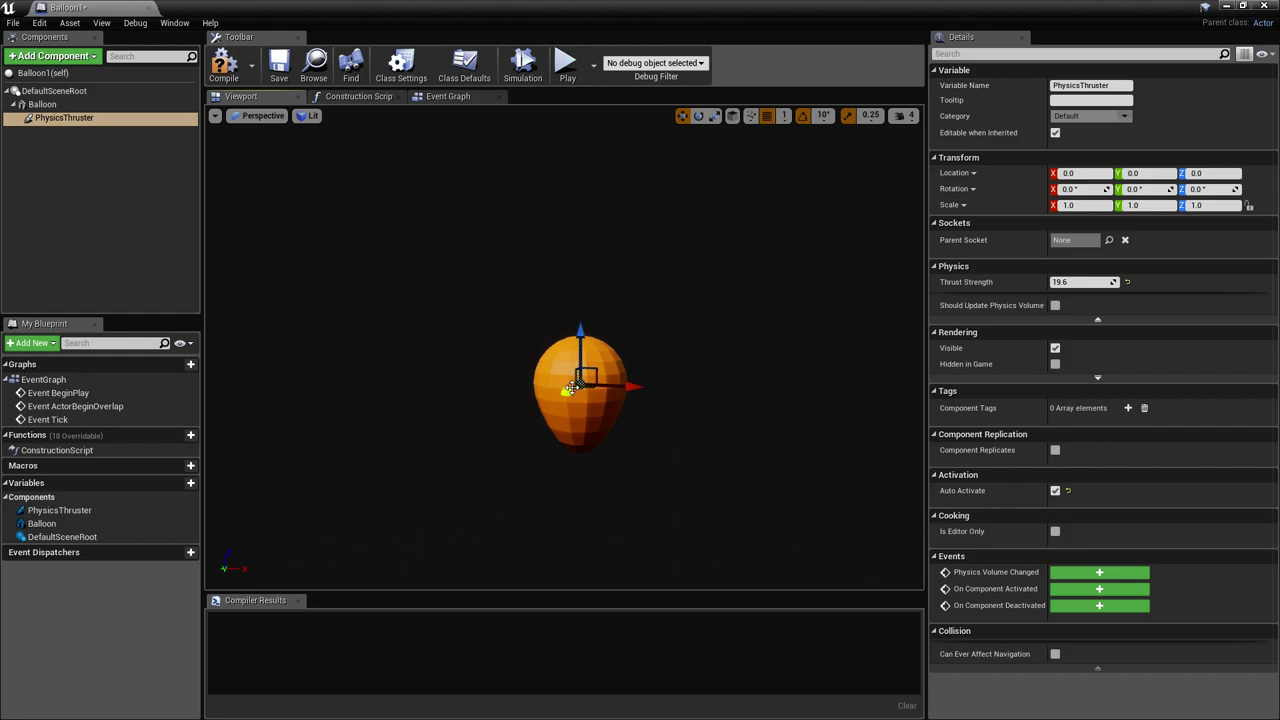
{"action": "left_click", "coordinate": [698, 116]}
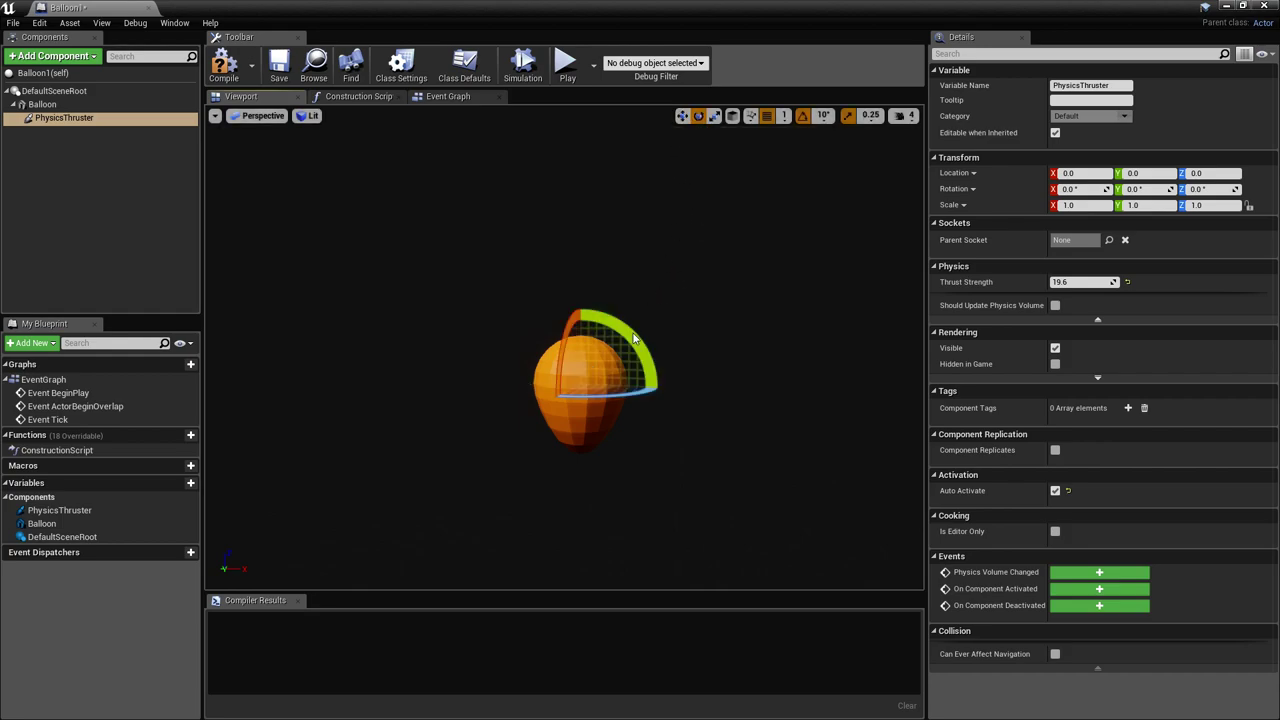
{"action": "left_click_drag", "start_coordinate": [620, 330], "coordinate": [574, 461]}
{"action": "left_click", "coordinate": [682, 115]}
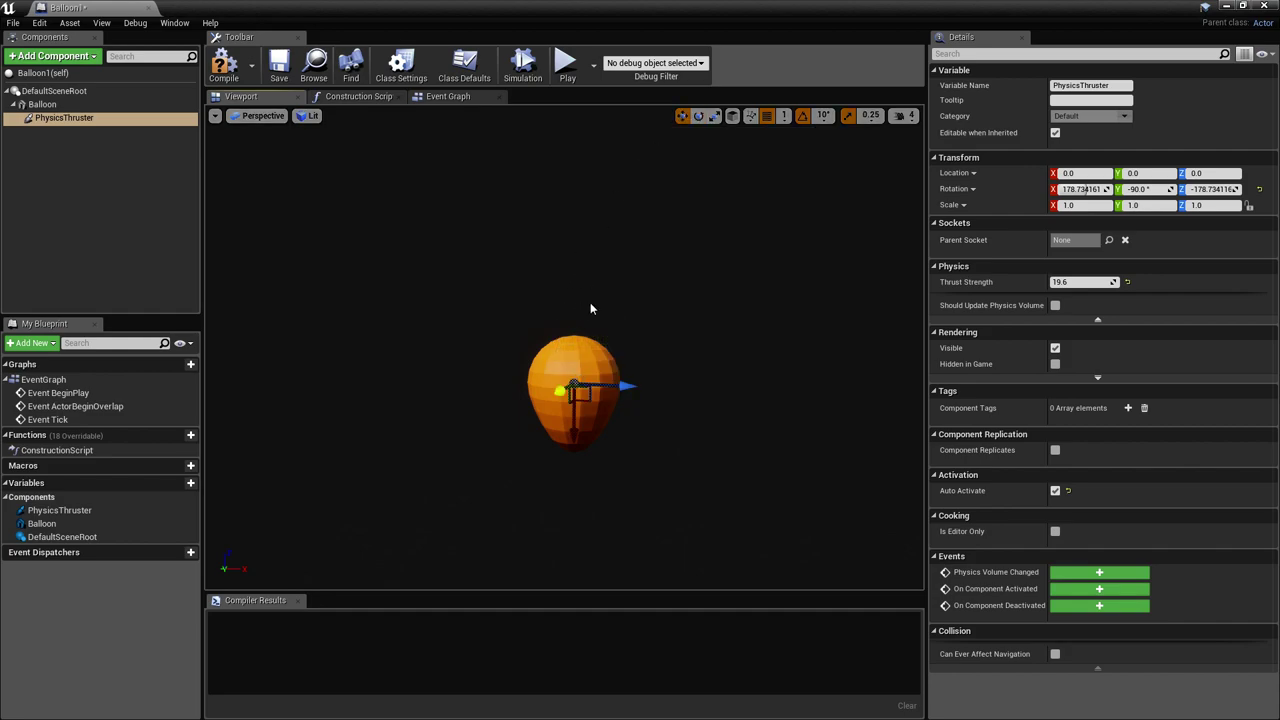
{"action": "left_click", "coordinate": [280, 66]}
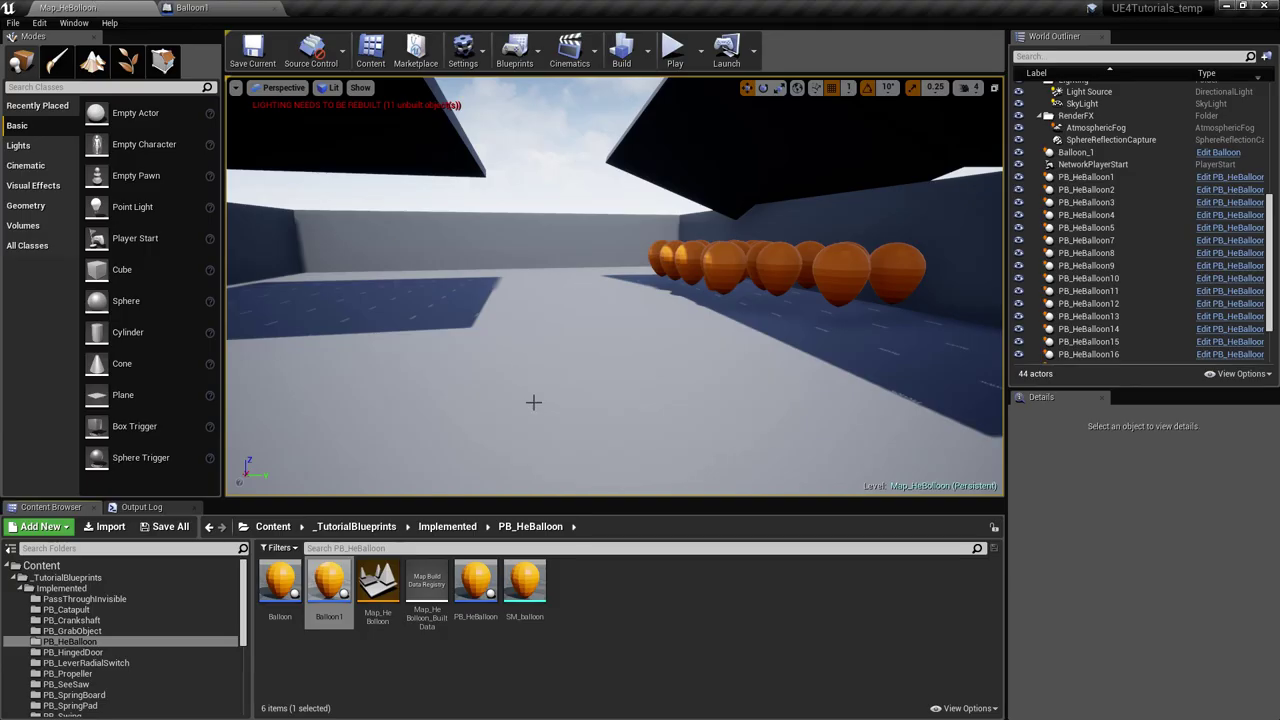
Place a Balloon1 actor in the open floor area of Map_HeBolloon and play the level to test how it flies.
{"action": "left_click_drag", "start_coordinate": [351, 566], "coordinate": [352, 322]}
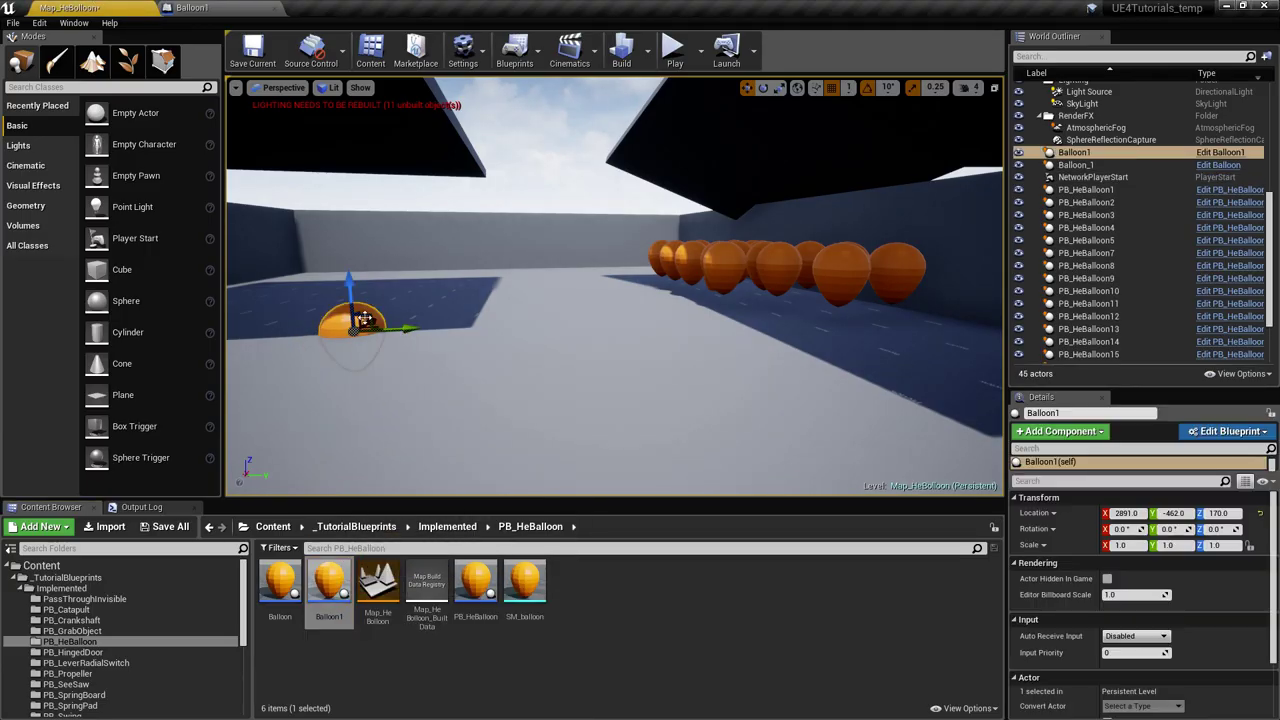
{"action": "left_click", "coordinate": [673, 50]}
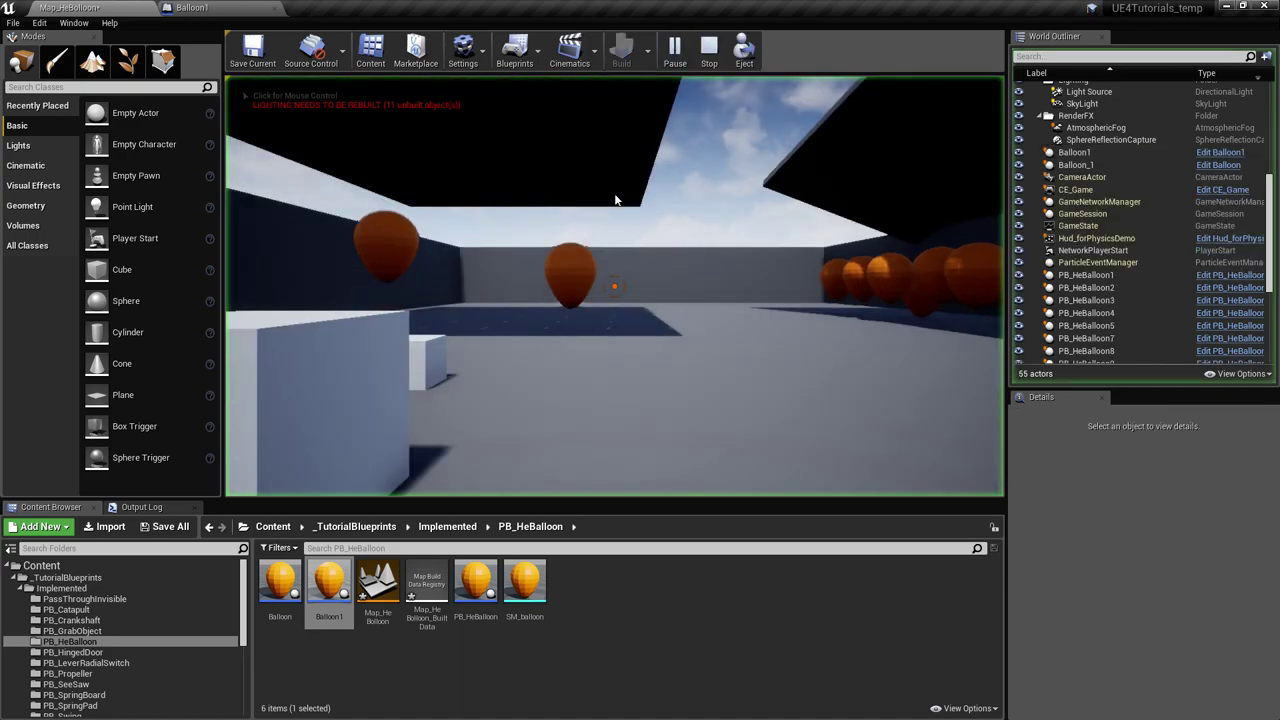
{"action": "key", "text": "w"}
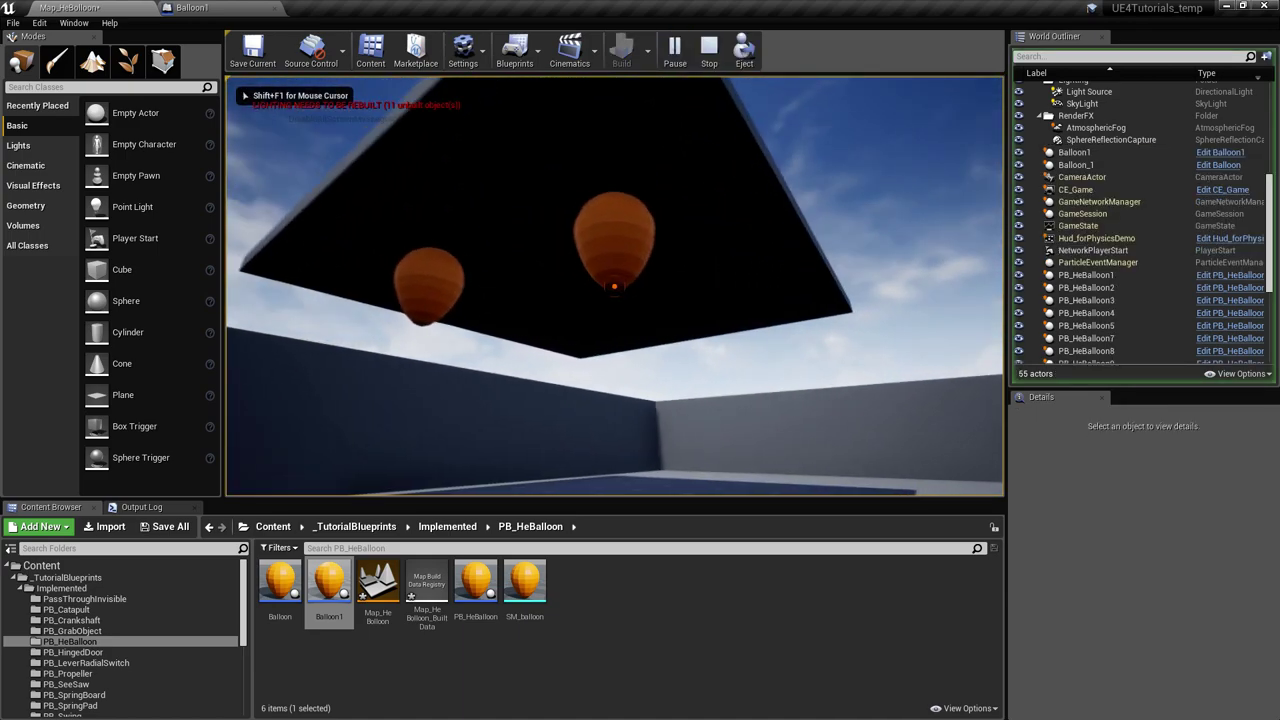
{"action": "left_click", "coordinate": [614, 286]}
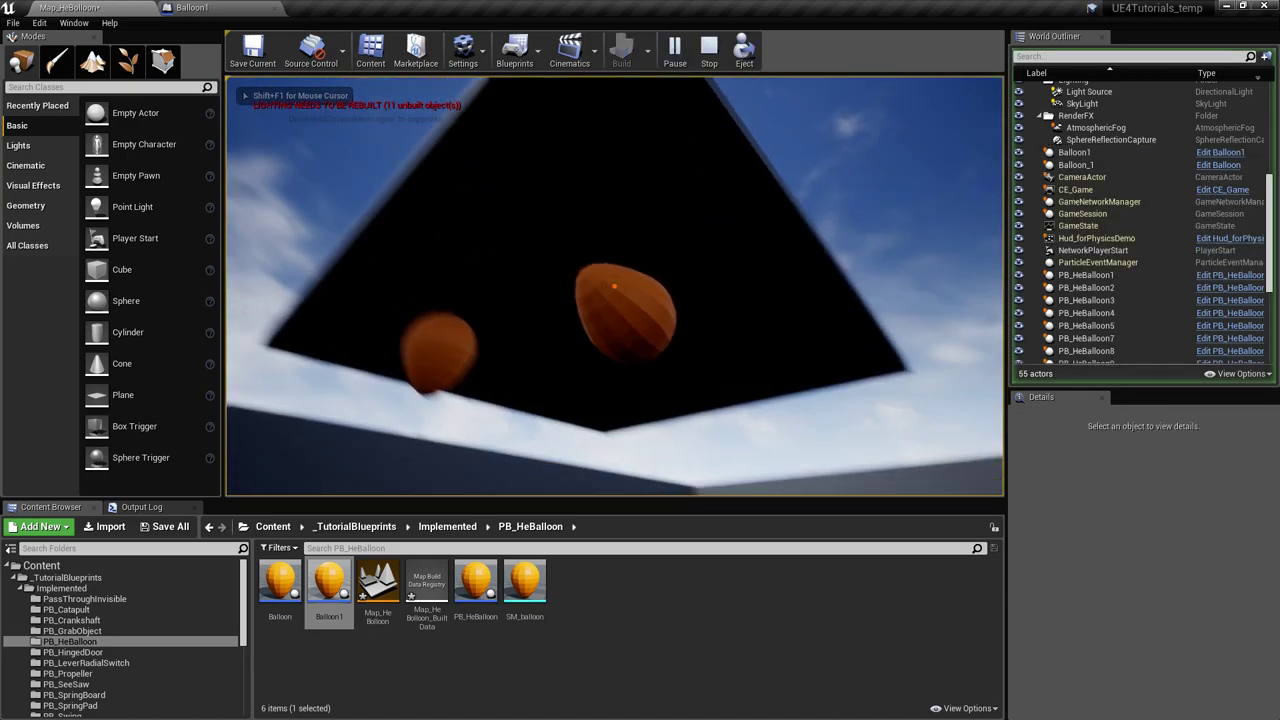
{"action": "key", "text": "w"}
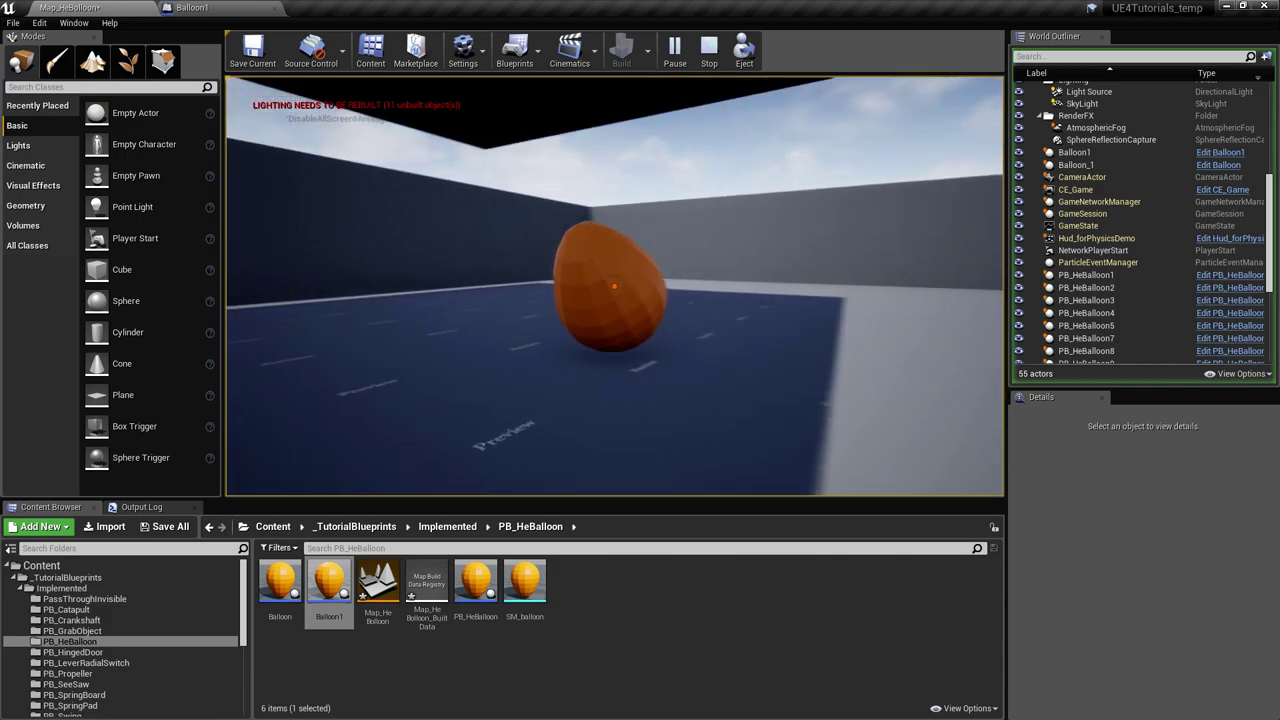
{"action": "key", "text": "w"}
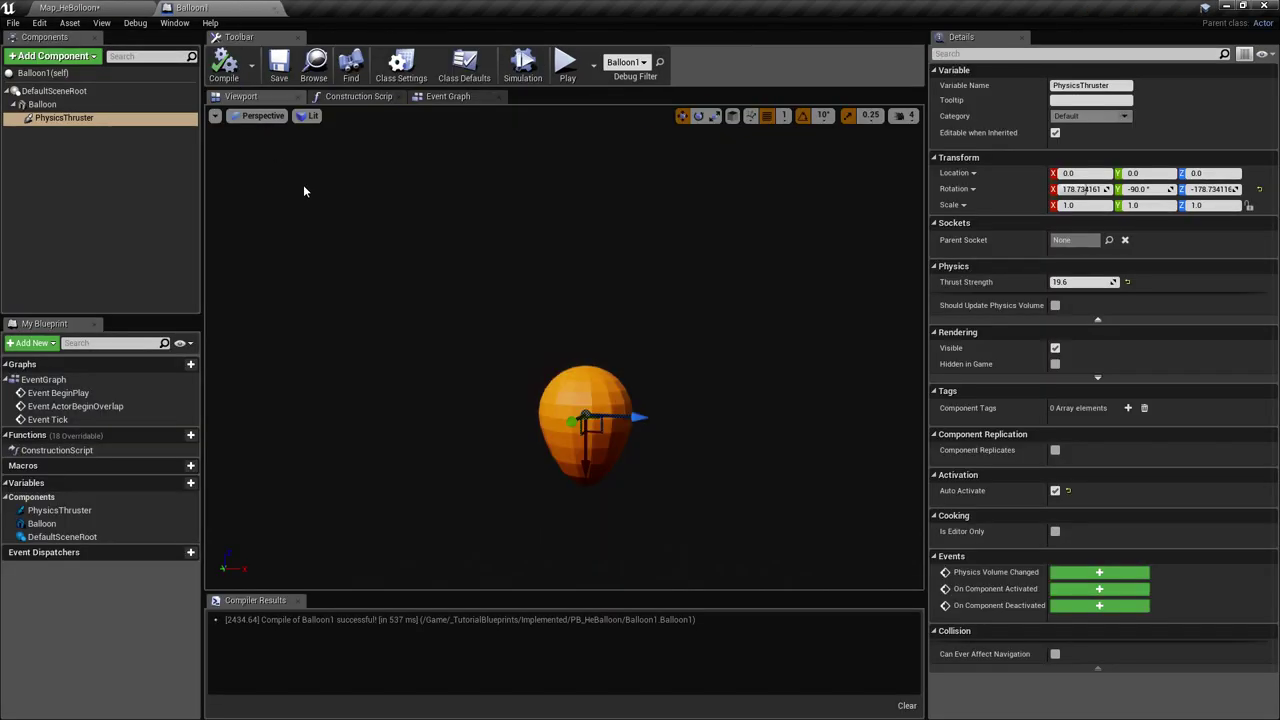
Tilt the Balloon mesh to a Y rotation of -30° in the Balloon1 blueprint, and undo the rotation.
{"action": "mouse_move", "coordinate": [564, 358]}
{"action": "right_mouse_down"}
{"action": "mouse_move", "coordinate": [564, 342]}
{"action": "mouse_move", "coordinate": [530, 339]}
{"action": "mouse_move", "coordinate": [569, 354]}
{"action": "right_mouse_up"}
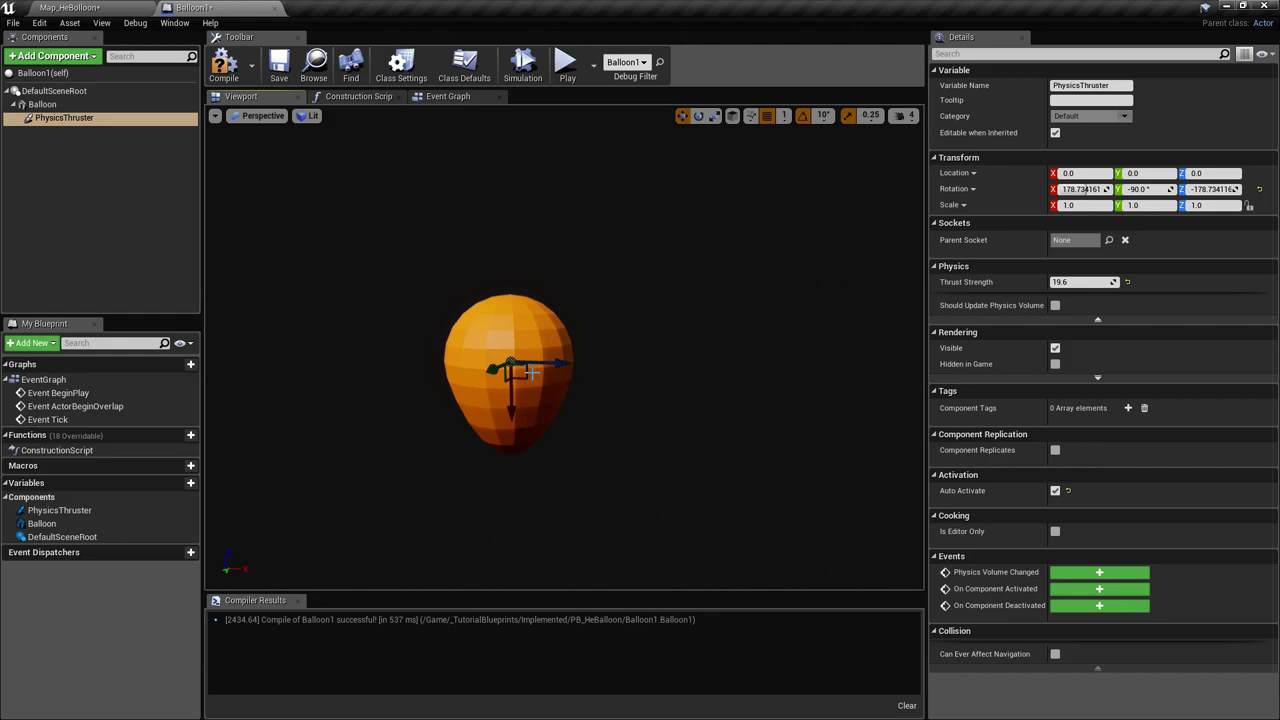
{"action": "left_click", "coordinate": [35, 104]}
{"action": "left_click", "coordinate": [30, 117]}
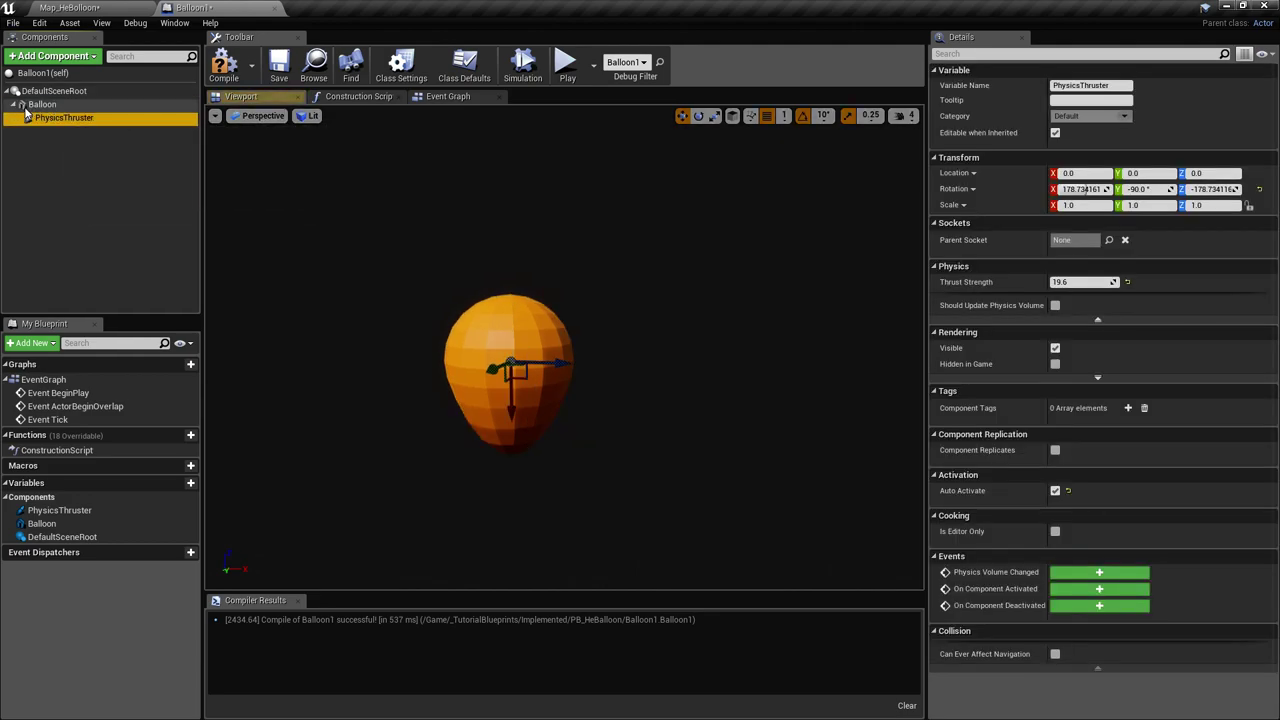
{"action": "left_click", "coordinate": [42, 104]}
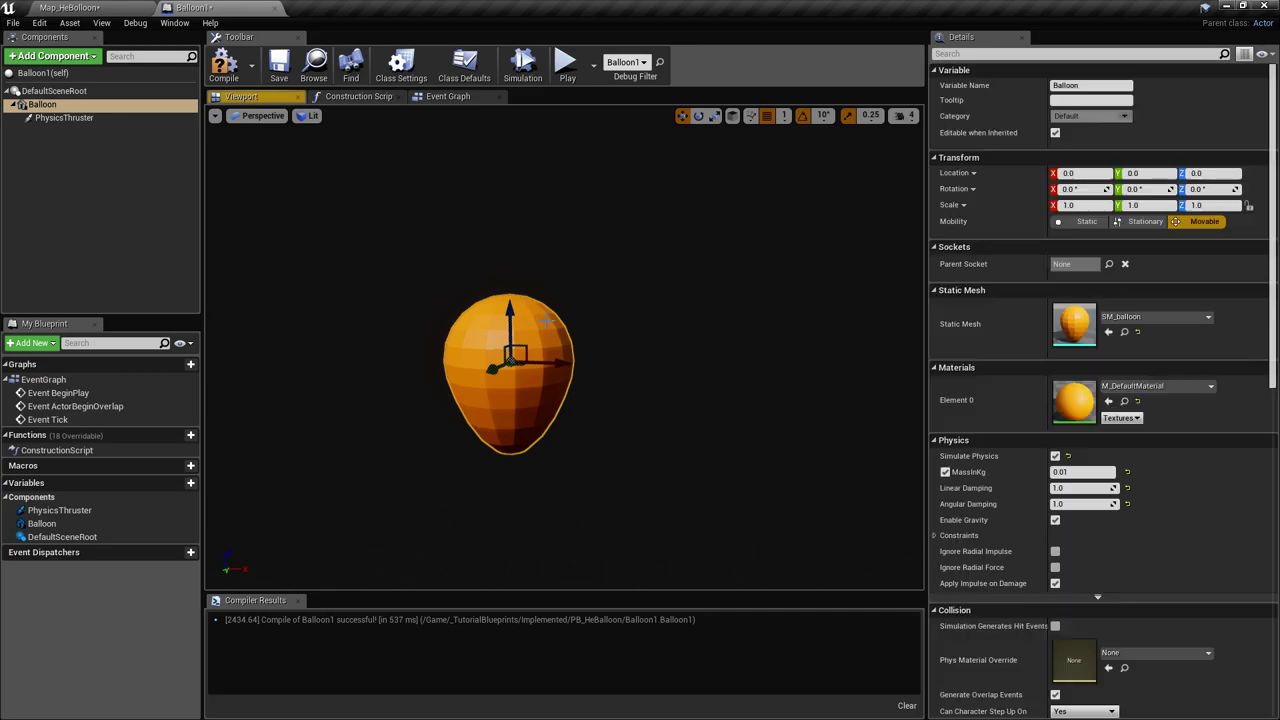
{"action": "left_click", "coordinate": [698, 116]}
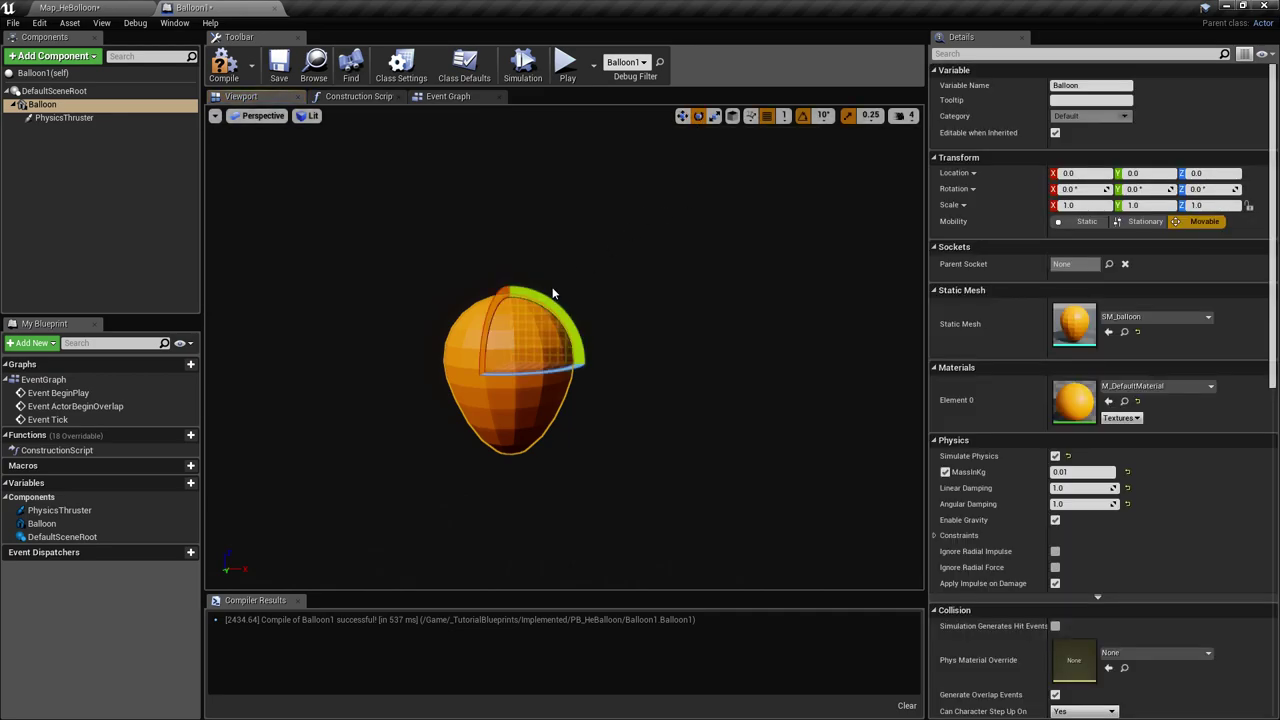
{"action": "left_click_drag", "start_coordinate": [562, 314], "coordinate": [578, 366]}
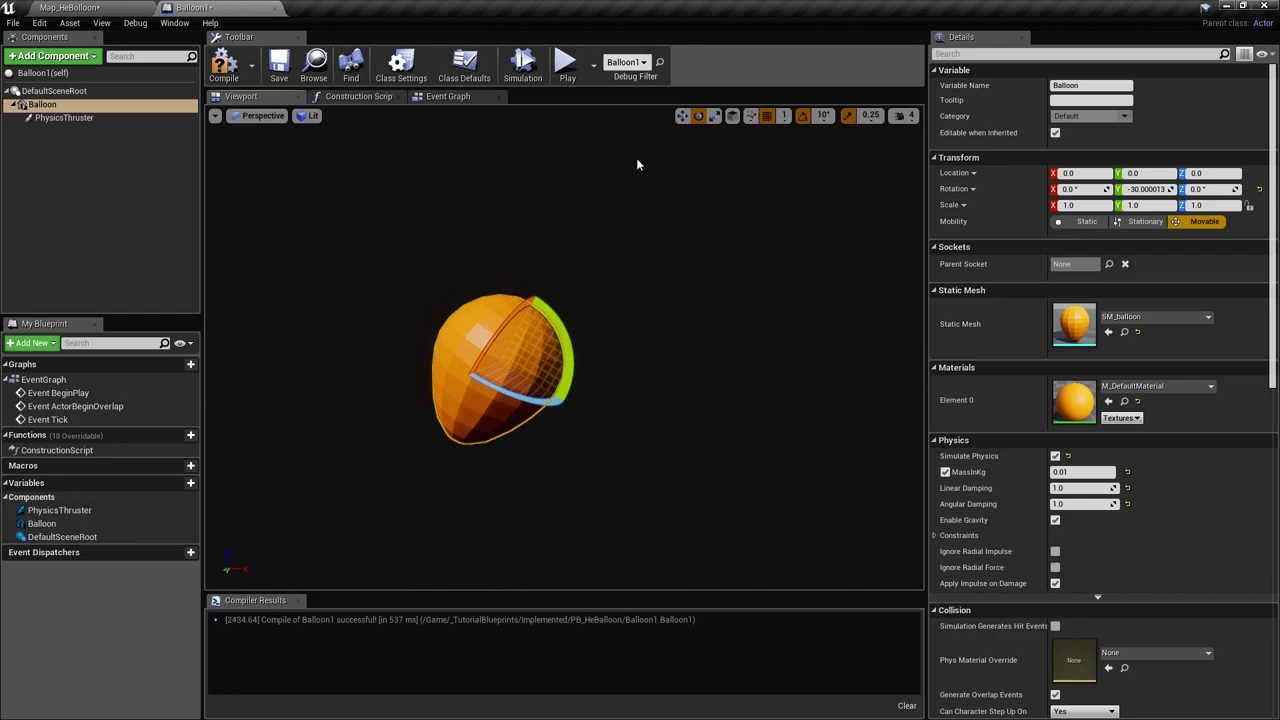
{"action": "key", "text": "ctrl+z"}
Add a SetWorldRotation node targeting the PhysicsThruster in the Event Graph and connect its execution input to Event Tick.
{"action": "left_click", "coordinate": [107, 120]}
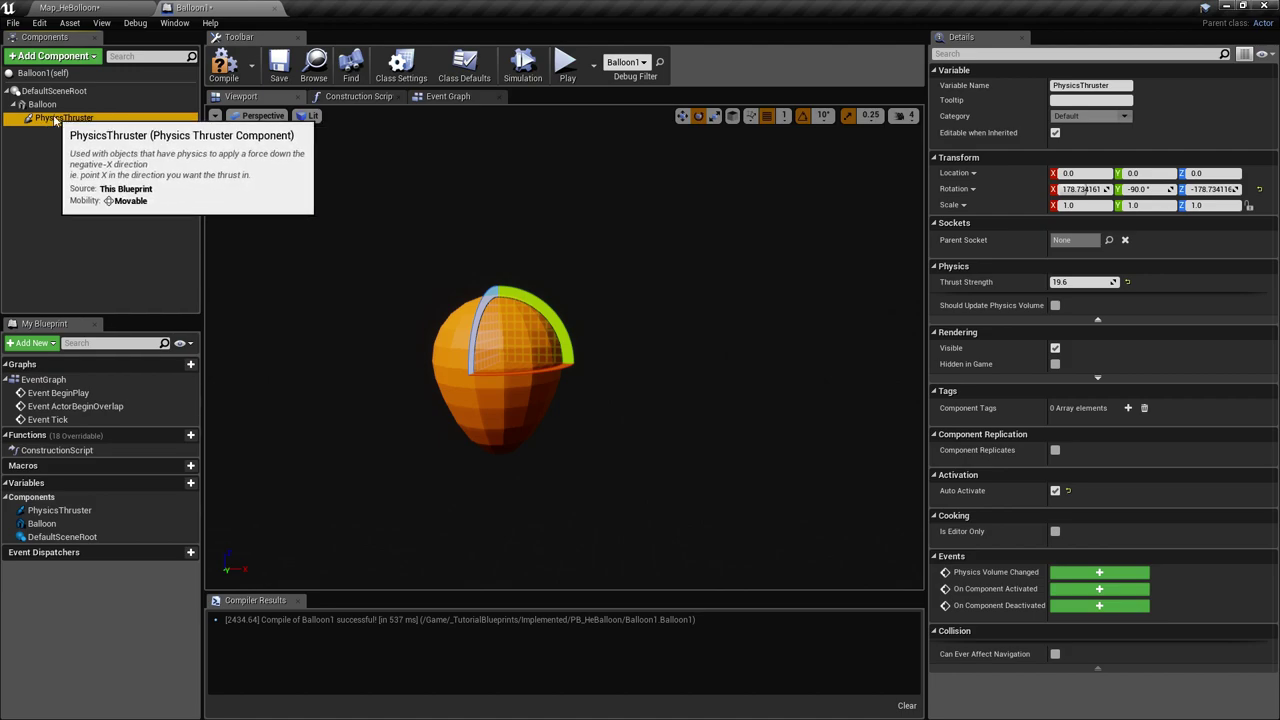
{"action": "left_click", "coordinate": [440, 97]}
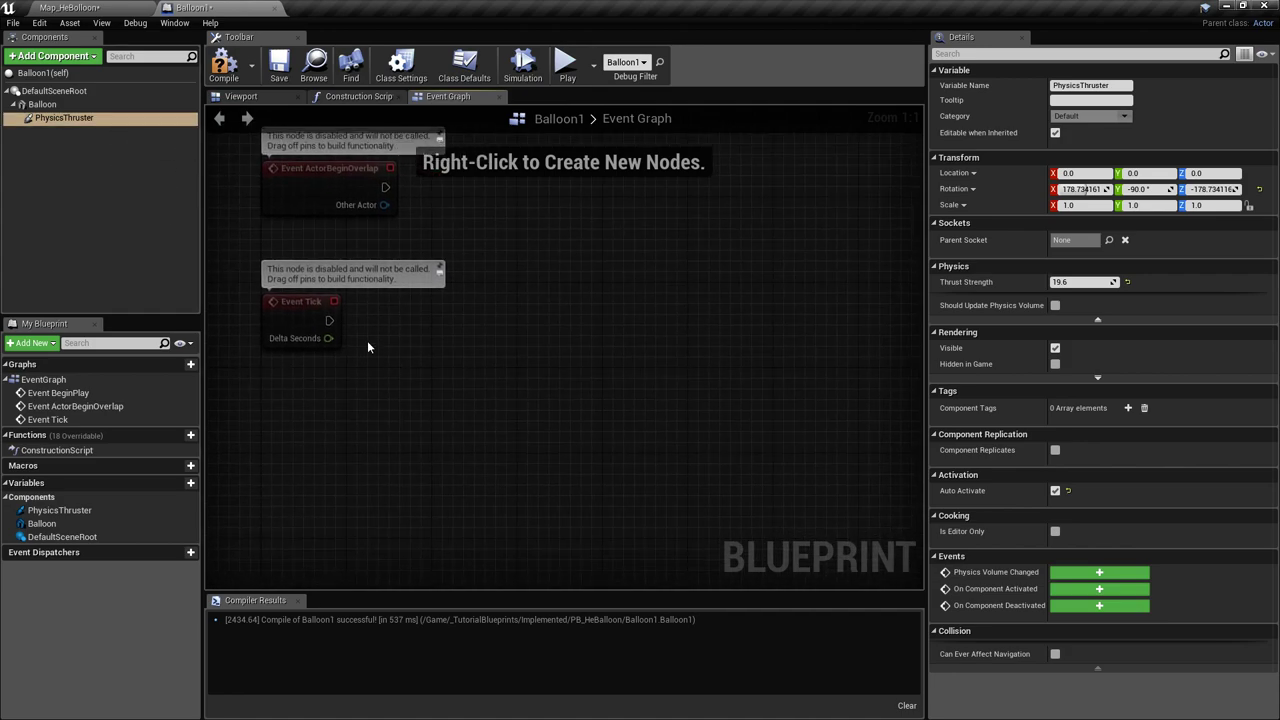
{"action": "left_click_drag", "start_coordinate": [64, 118], "coordinate": [378, 400]}
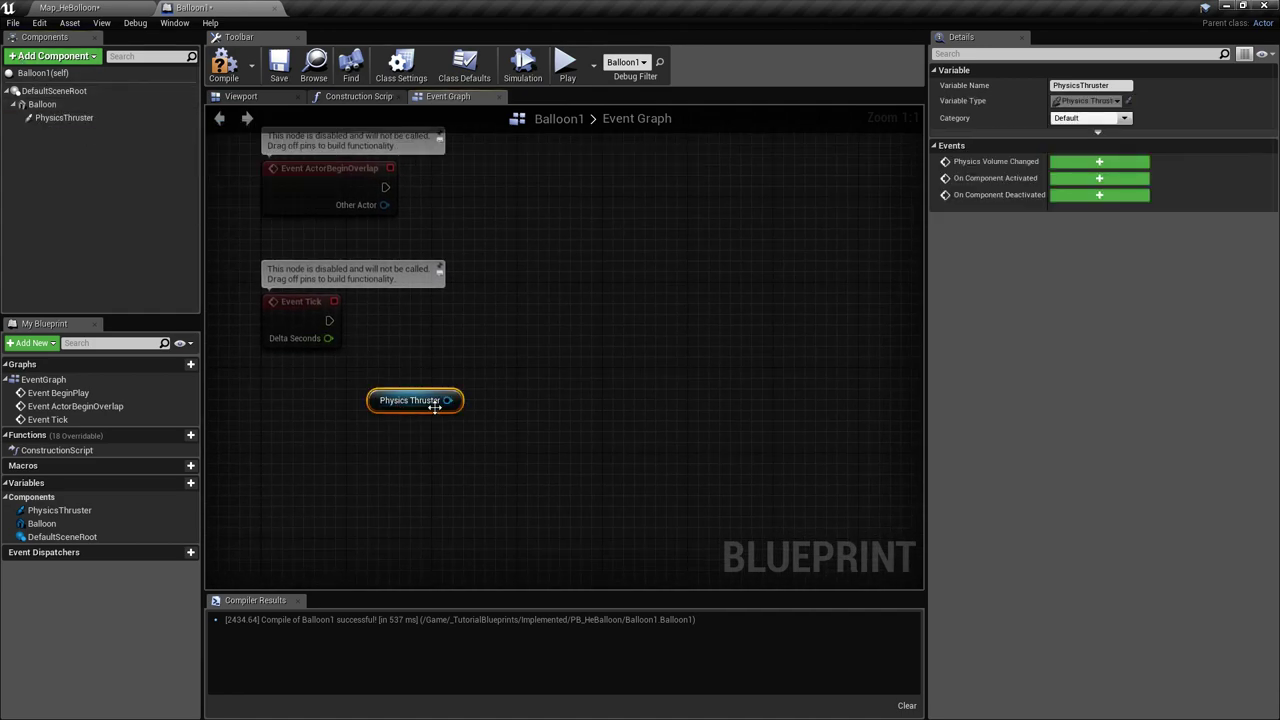
{"action": "left_click_drag", "start_coordinate": [467, 400], "coordinate": [527, 364]}
{"action": "type", "text": "set"}
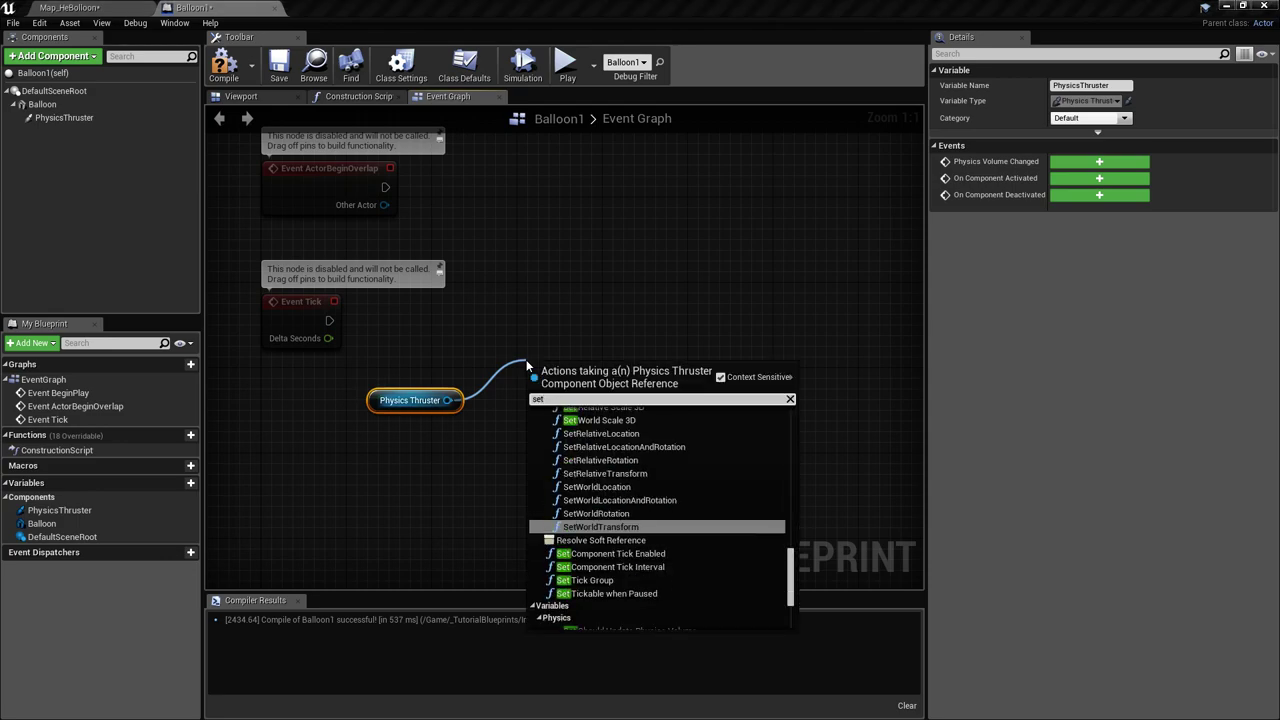
{"action": "type", "text": " worl rota"}
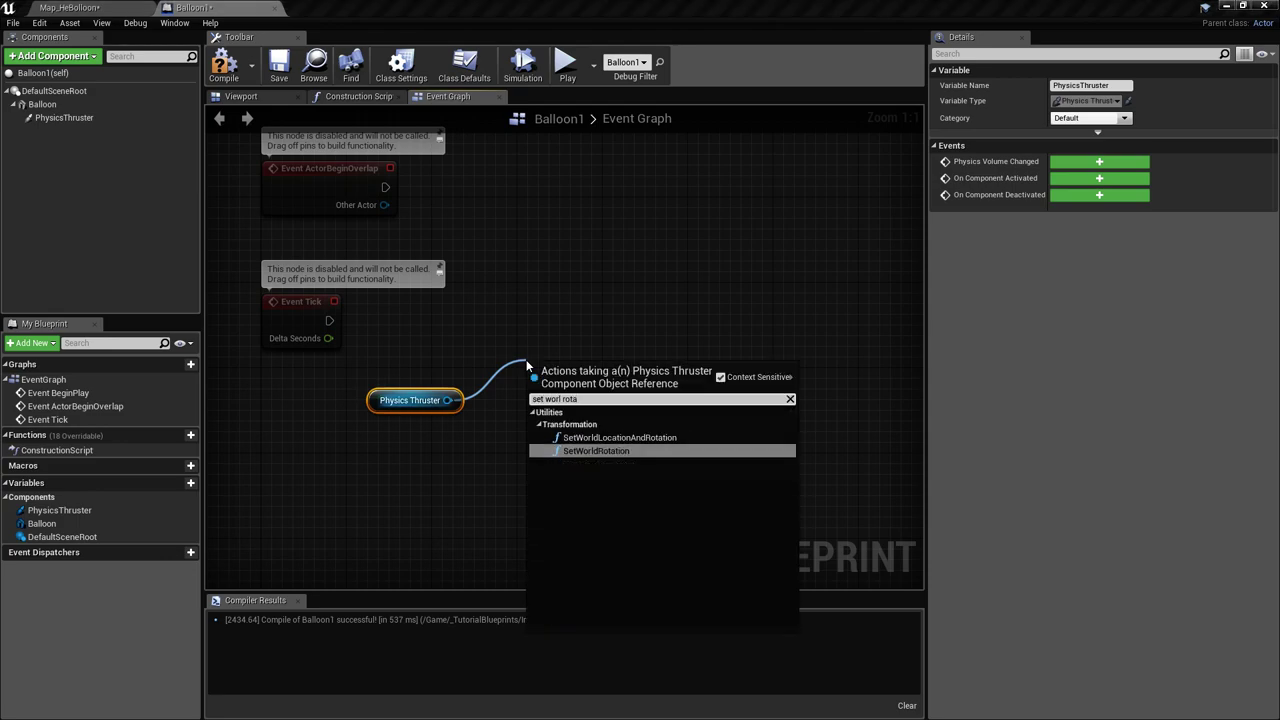
{"action": "key", "text": "Return"}
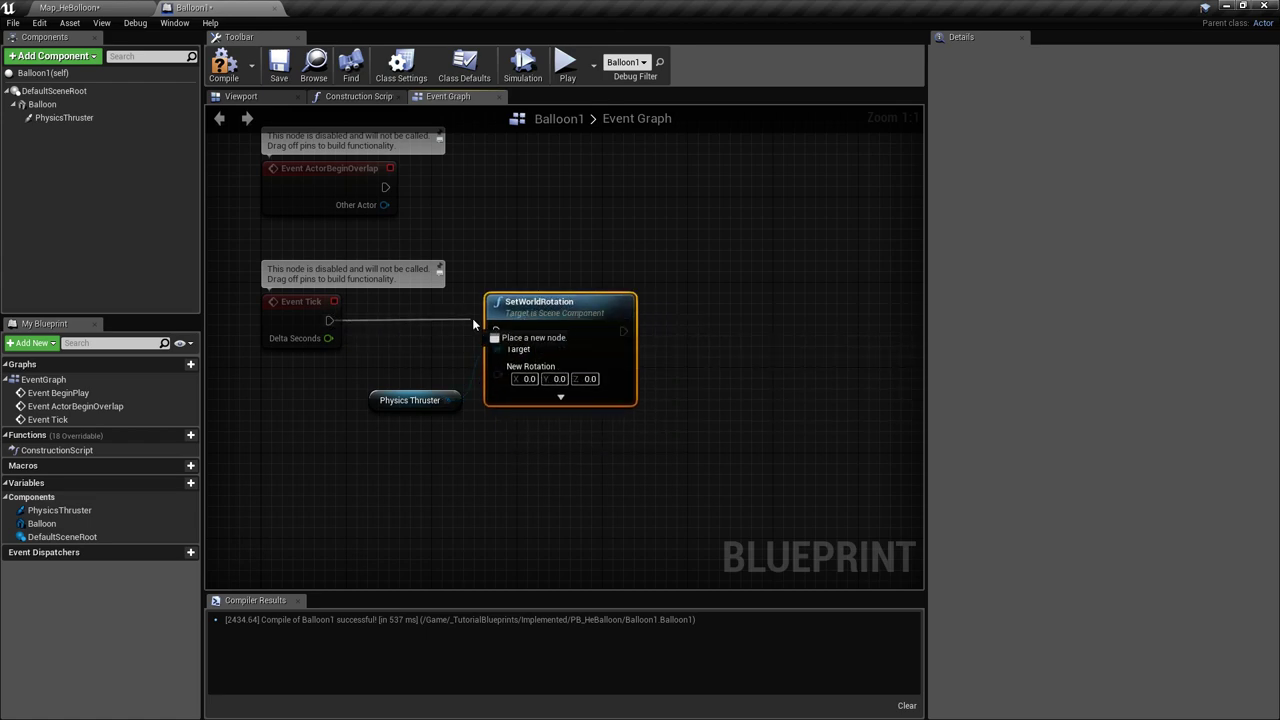
{"action": "left_click_drag", "start_coordinate": [498, 330], "coordinate": [498, 332]}
{"action": "right_click_drag", "start_coordinate": [488, 377], "coordinate": [493, 320]}
Reset the PhysicsThruster component's X and Z rotation to 0.
{"action": "left_click", "coordinate": [107, 120]}
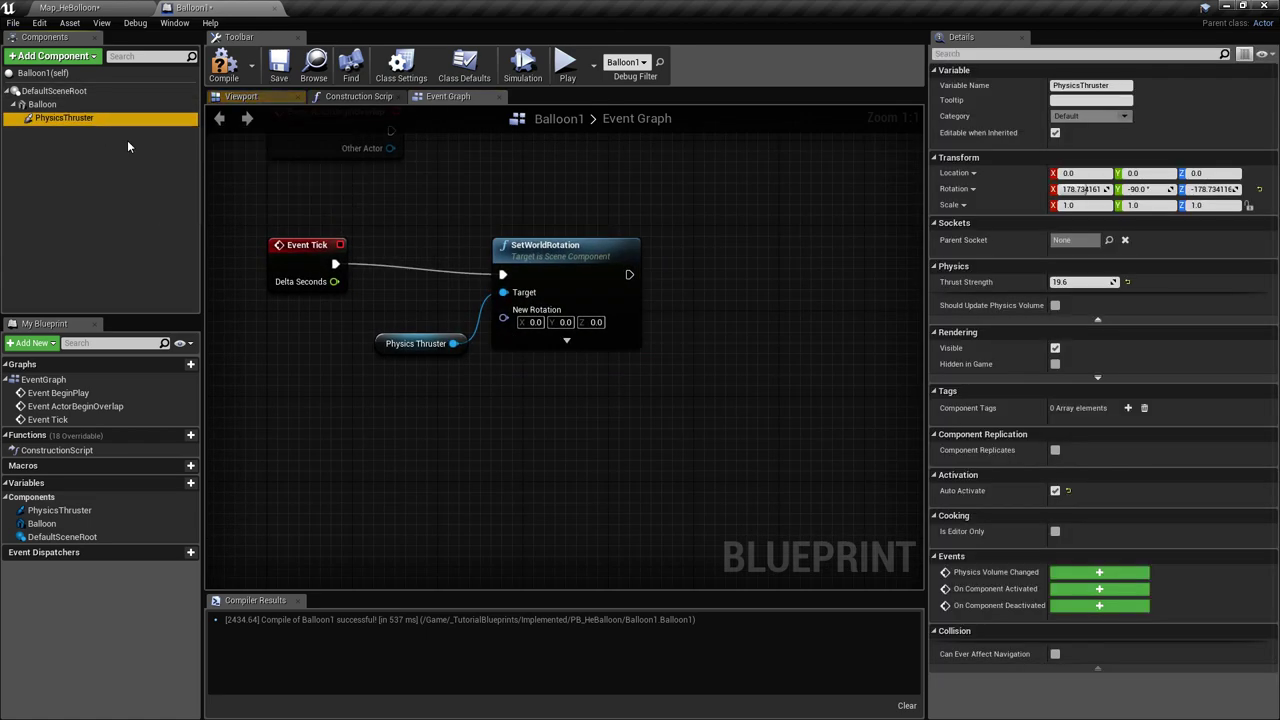
{"action": "left_click", "coordinate": [1160, 190]}
{"action": "left_click", "coordinate": [1085, 189]}
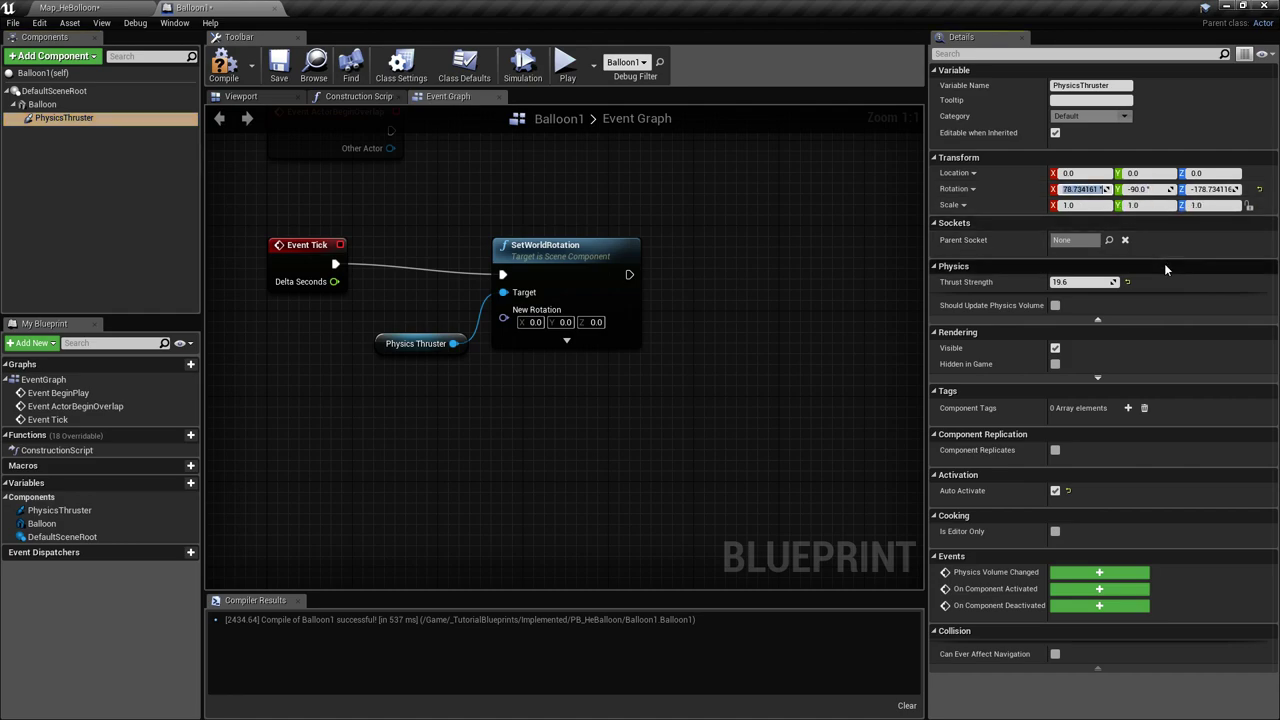
{"action": "type", "text": "0"}
{"action": "key", "text": "Return"}
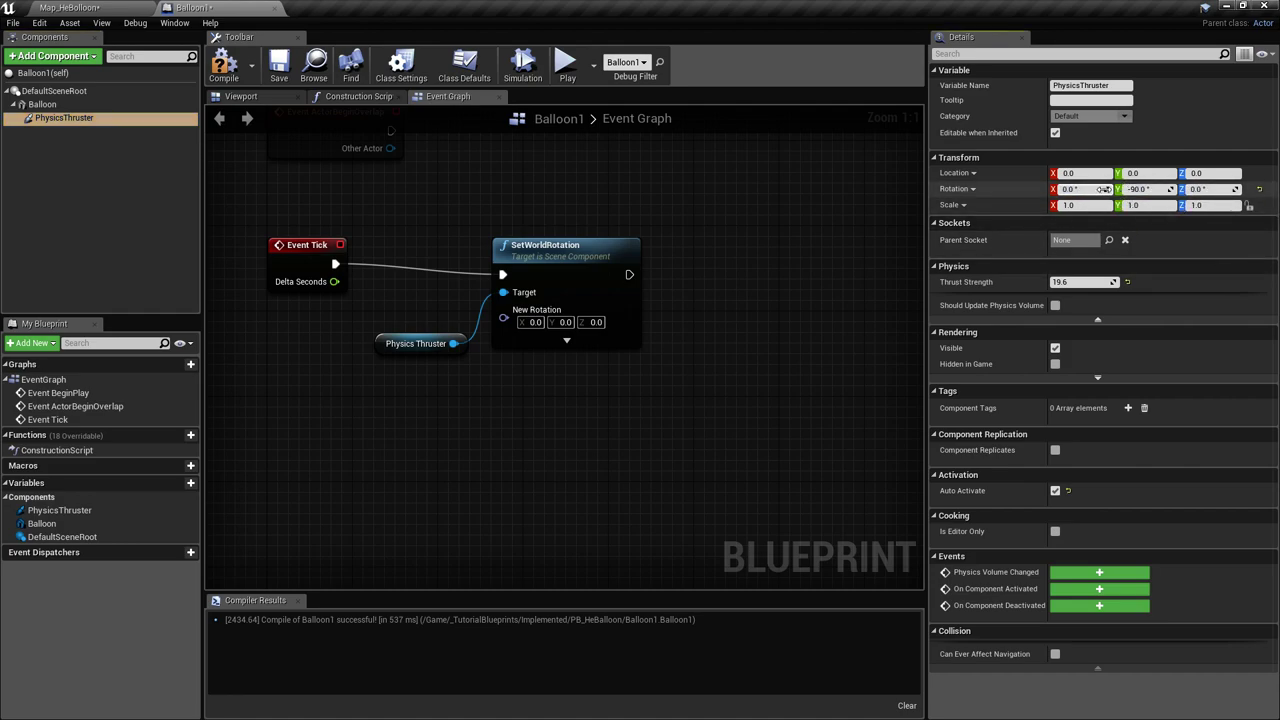
Set the SetWorldRotation node's New Rotation Y to -90 and save the blueprint.
{"action": "left_click", "coordinate": [1105, 189]}
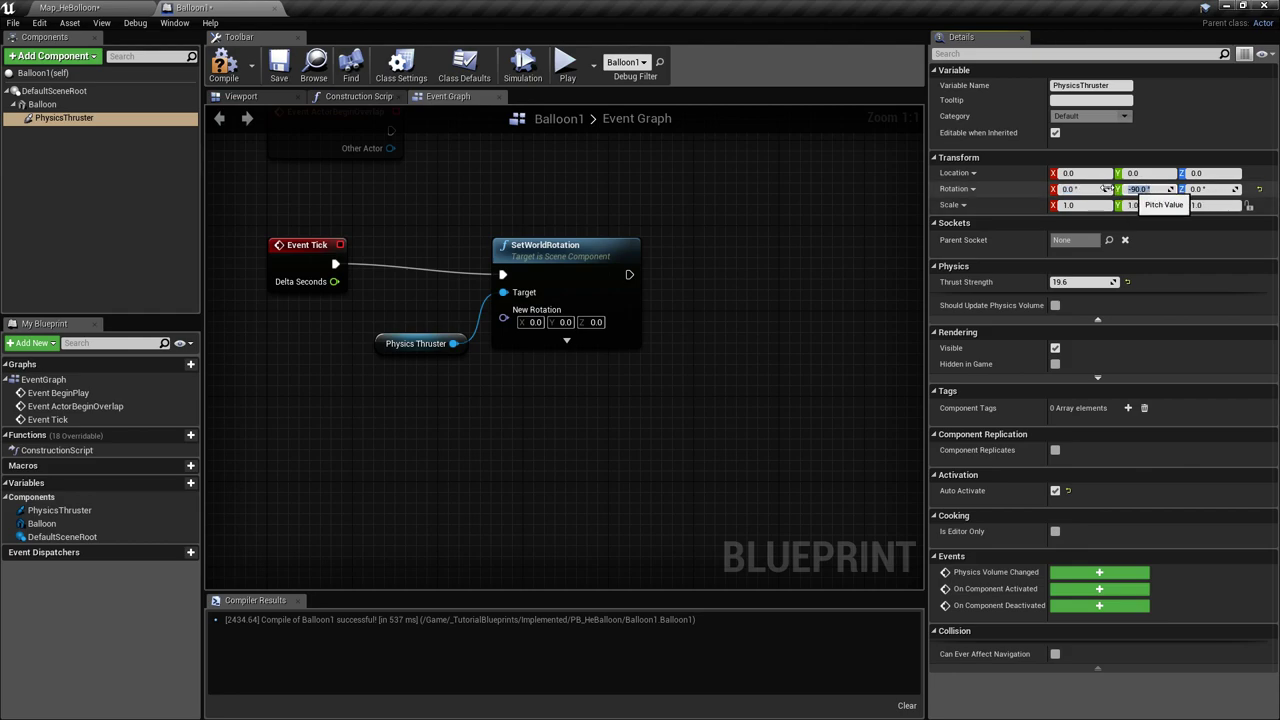
{"action": "left_click", "coordinate": [566, 322]}
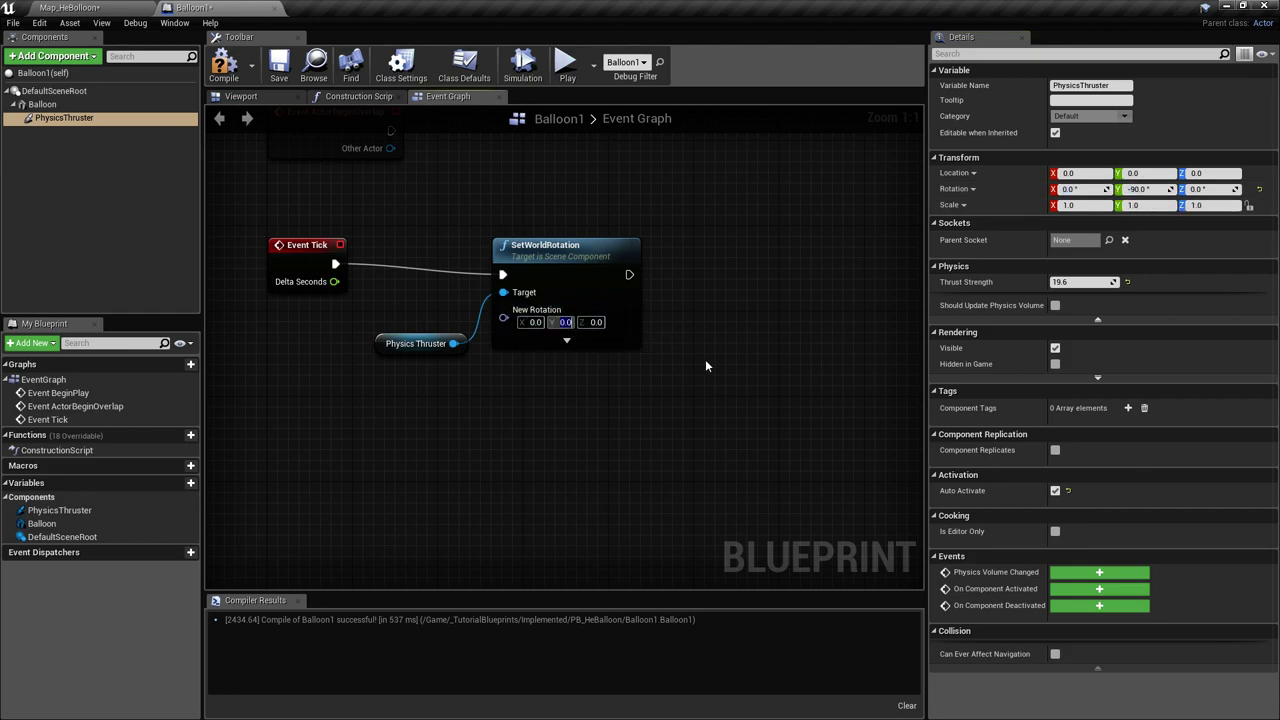
{"action": "type", "text": "-90"}
{"action": "key", "text": "Return"}
{"action": "right_click_drag", "start_coordinate": [599, 373], "coordinate": [627, 379]}
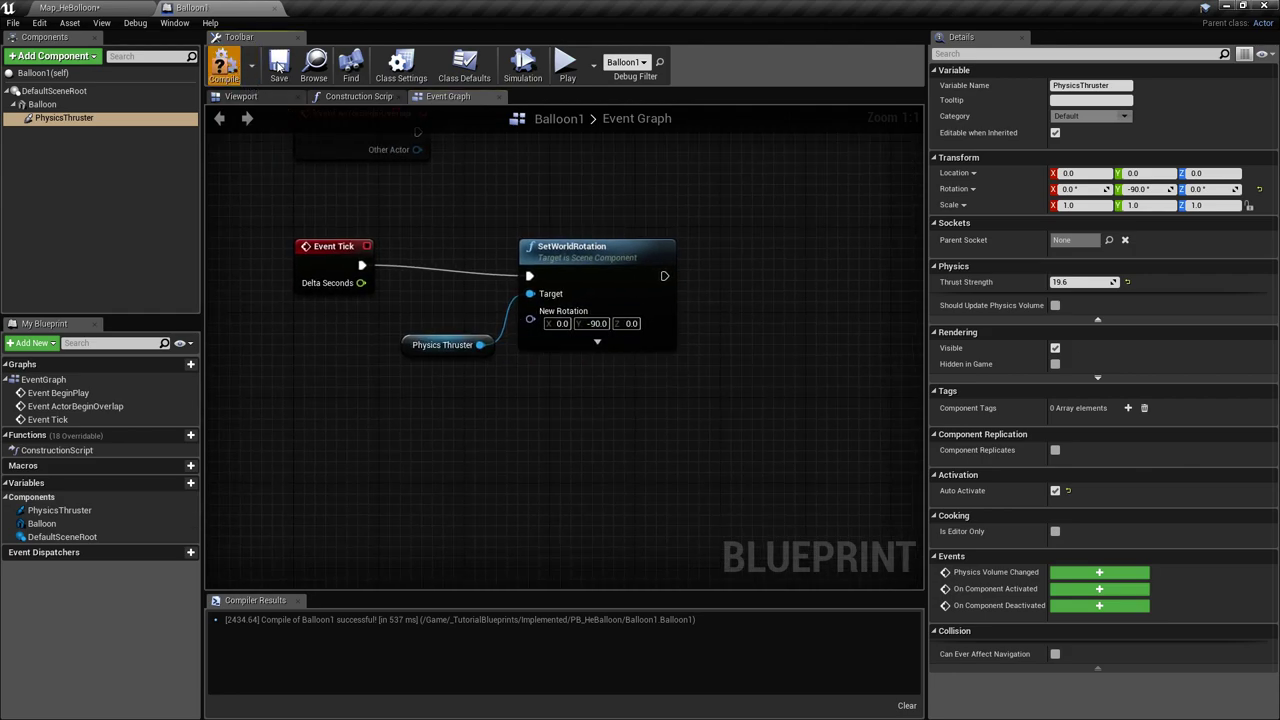
{"action": "left_click", "coordinate": [279, 66]}
Play the Map_HeBolloon level to test the balloon with the world-rotation logic, and stop the session.
{"action": "right_click_drag", "start_coordinate": [514, 258], "coordinate": [477, 245]}
{"action": "left_click", "coordinate": [82, 7]}
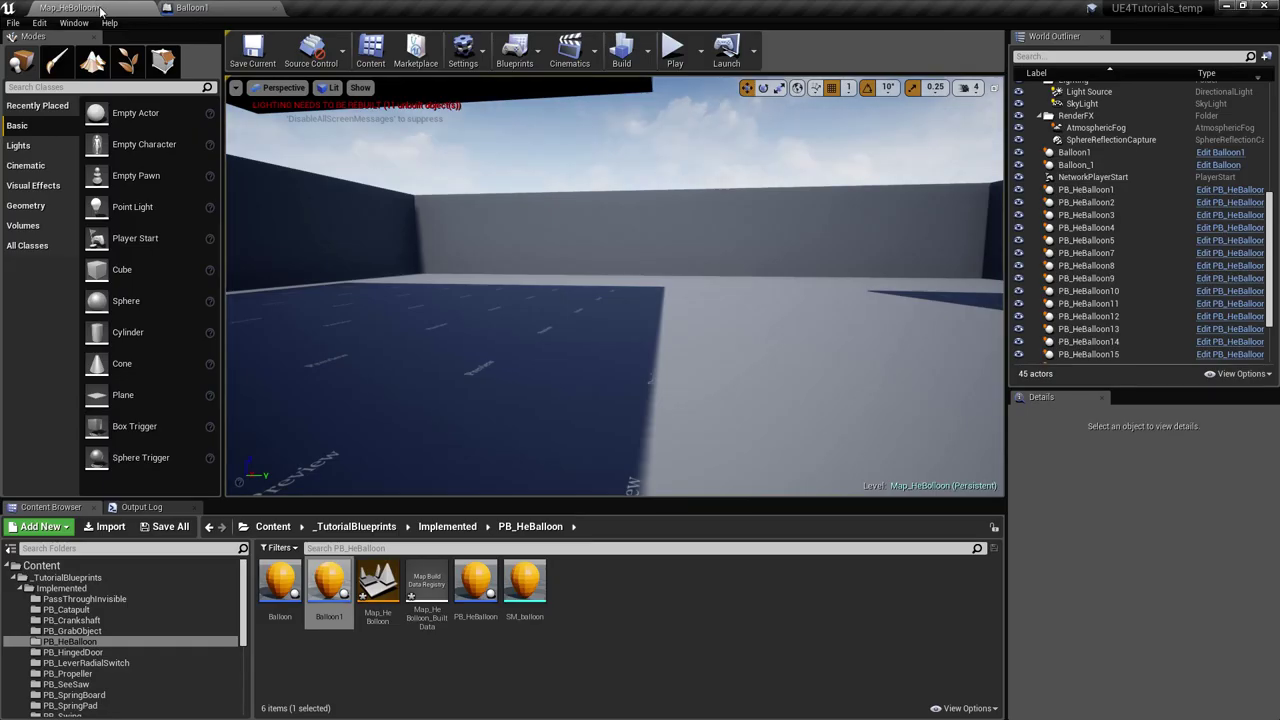
{"action": "left_click", "coordinate": [674, 48]}
{"action": "left_click", "coordinate": [683, 227]}
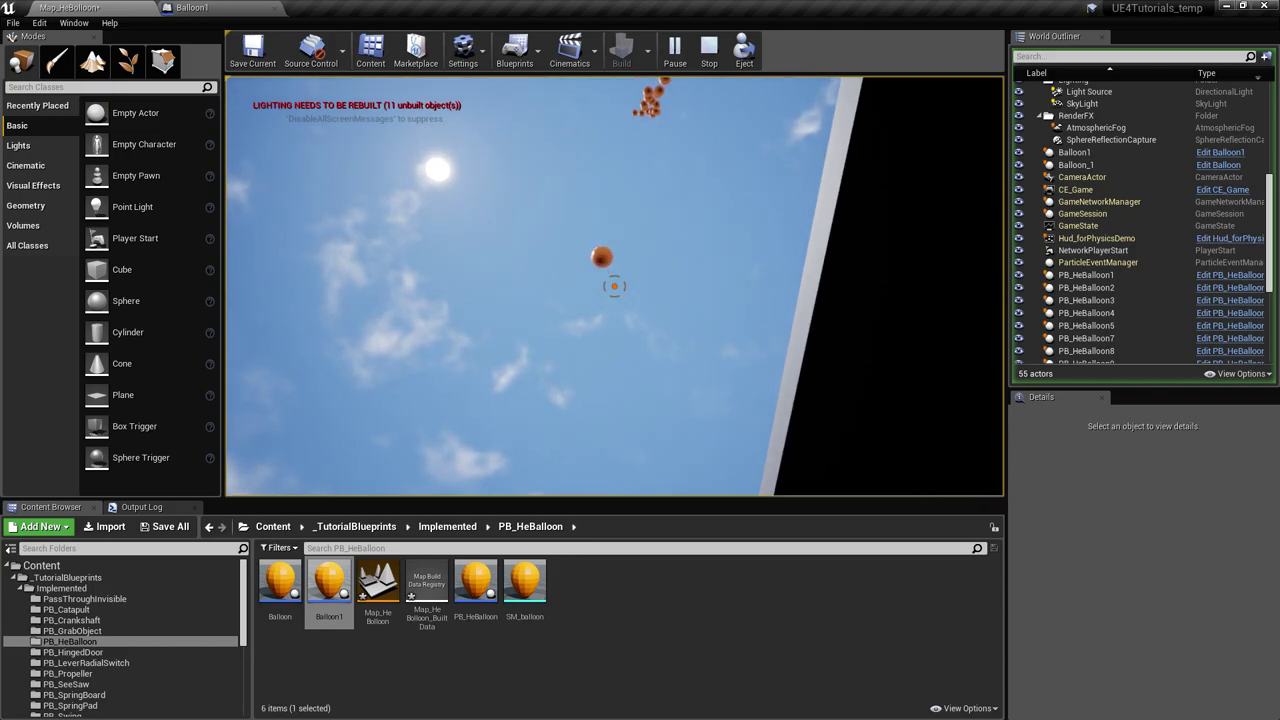
{"action": "key", "text": "Escape"}
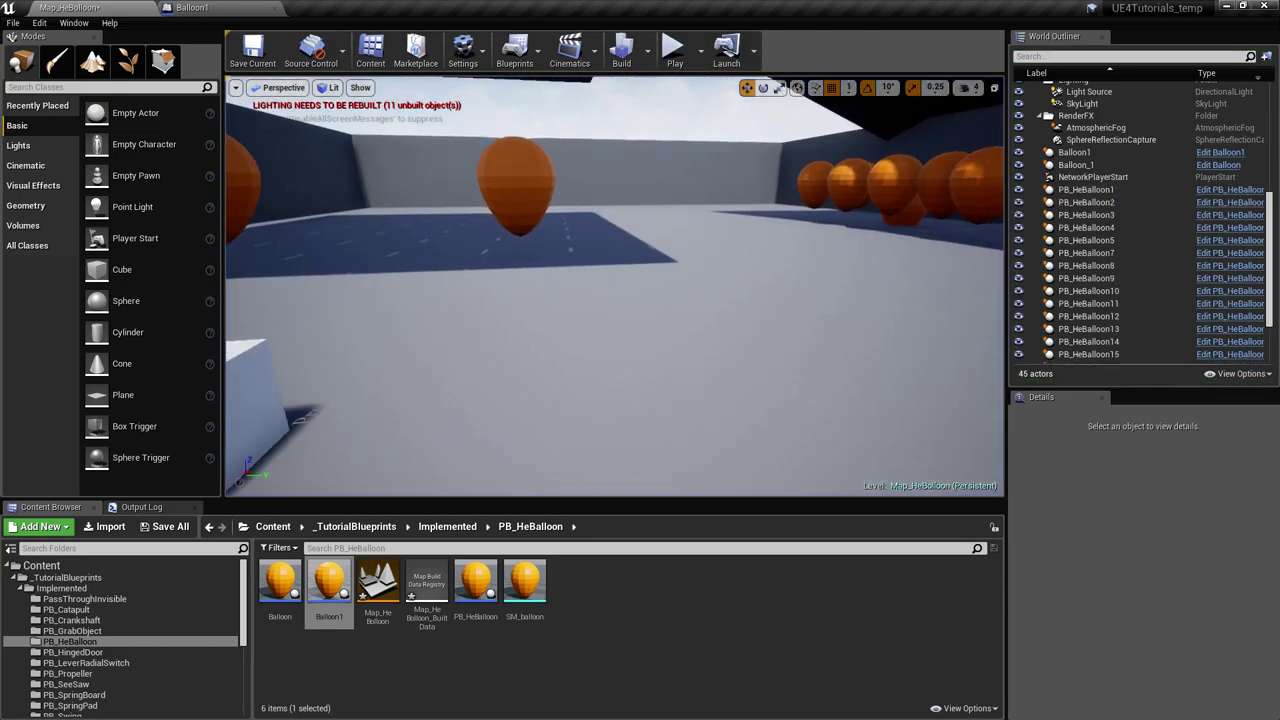
{"action": "right_click_drag", "start_coordinate": [442, 249], "coordinate": [414, 175]}
{"action": "mouse_move", "coordinate": [561, 325]}
{"action": "right_mouse_down"}
{"action": "mouse_move", "coordinate": [540, 323]}
{"action": "mouse_move", "coordinate": [561, 317]}
{"action": "right_mouse_up"}
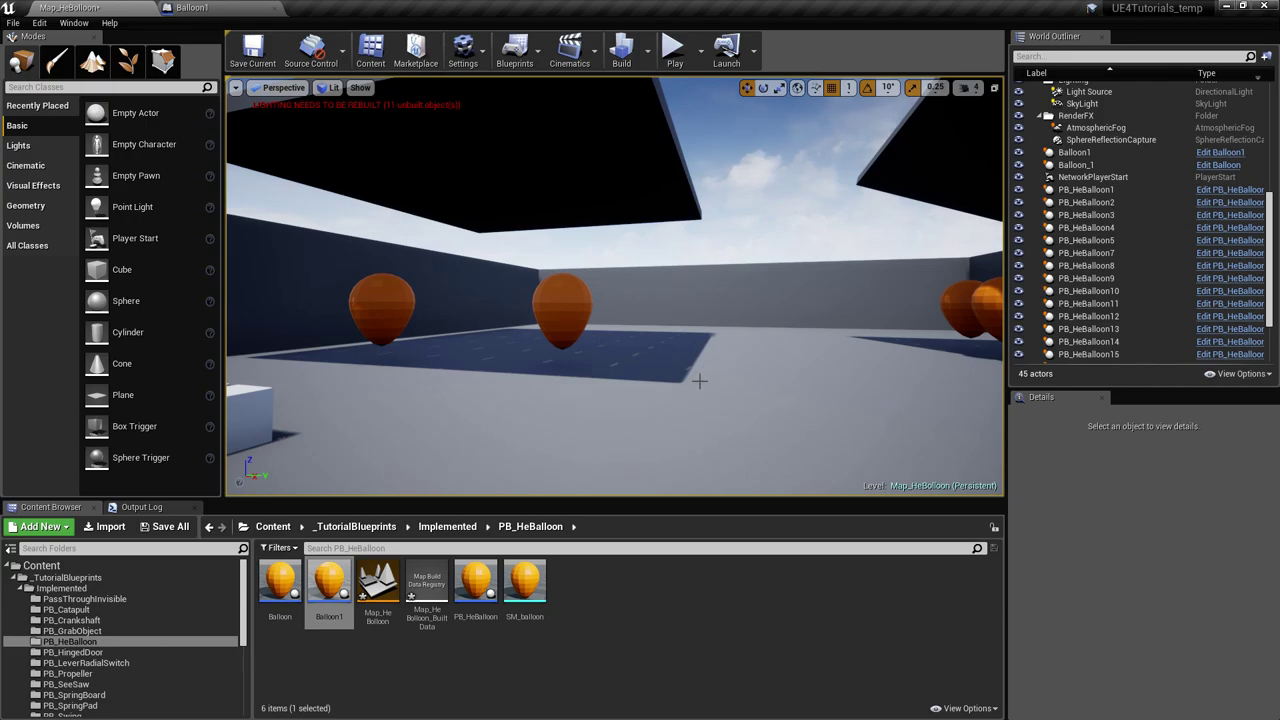
{"action": "right_click_drag", "start_coordinate": [606, 298], "coordinate": [538, 311]}
{"action": "key", "text": "w"}
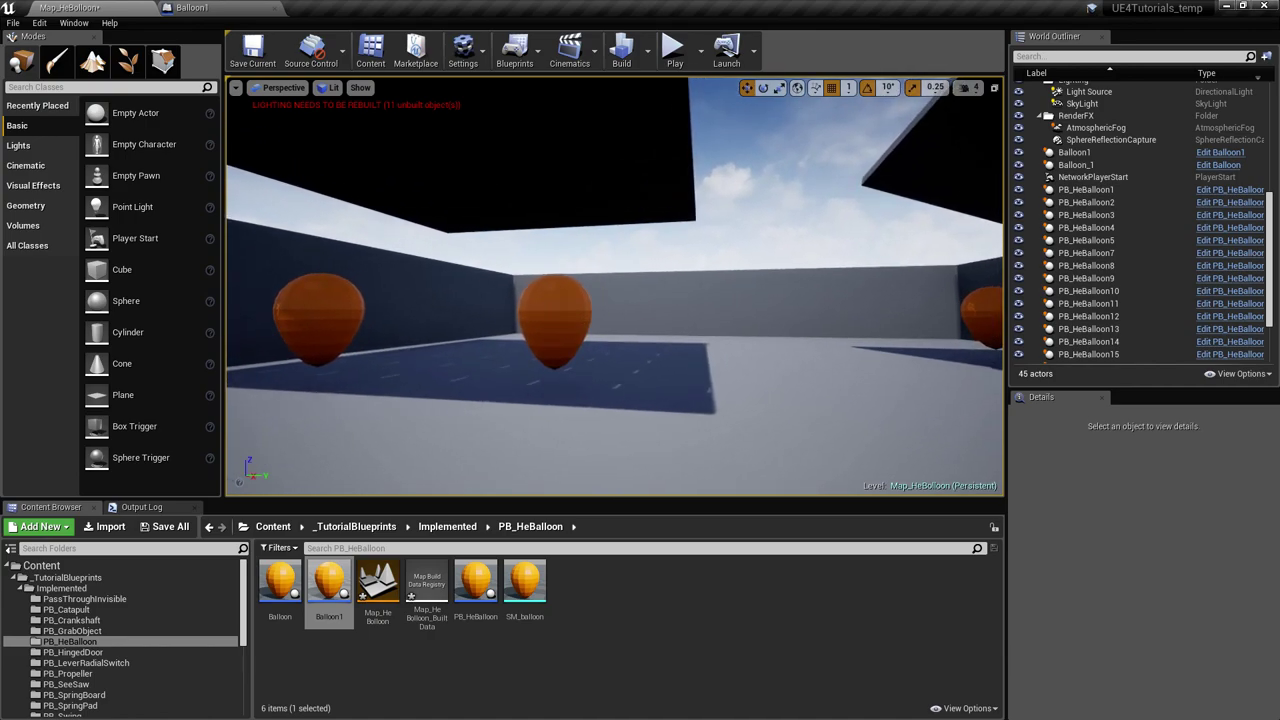
{"action": "scroll", "coordinate": [561, 320], "scroll_direction": "up", "scroll_amount": 2}
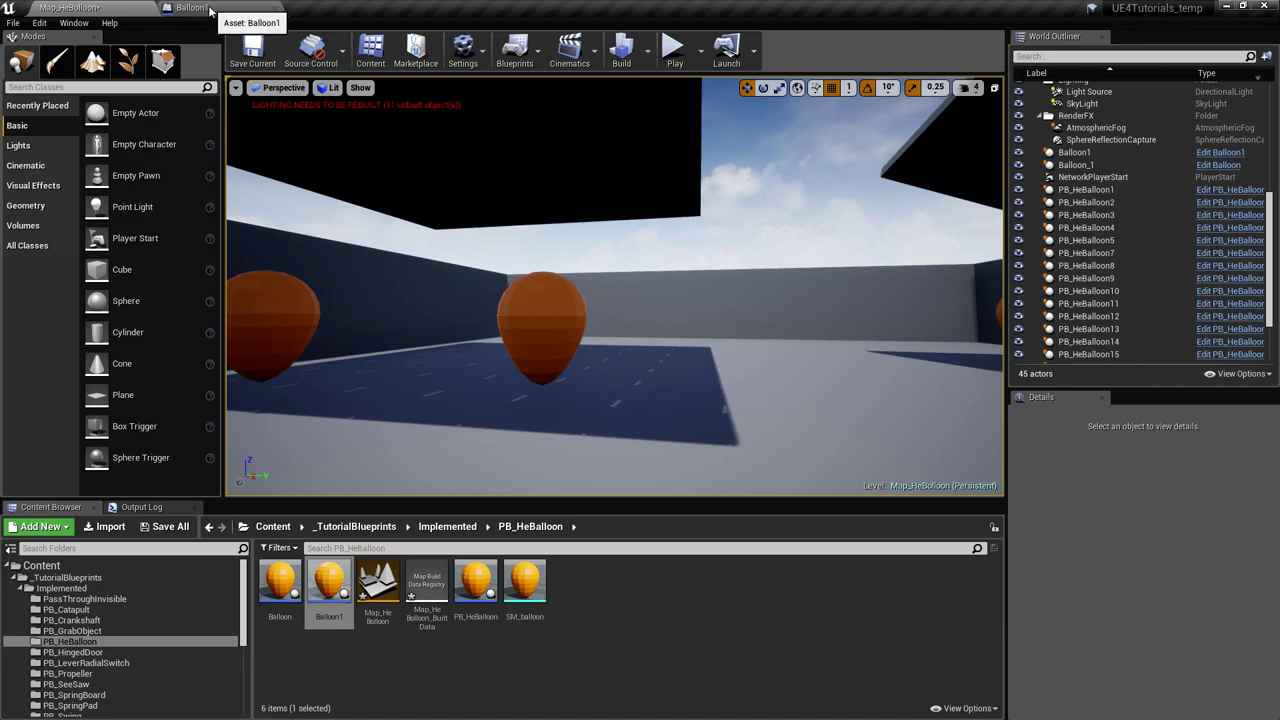
{"action": "right_click_drag", "start_coordinate": [582, 316], "coordinate": [566, 306]}
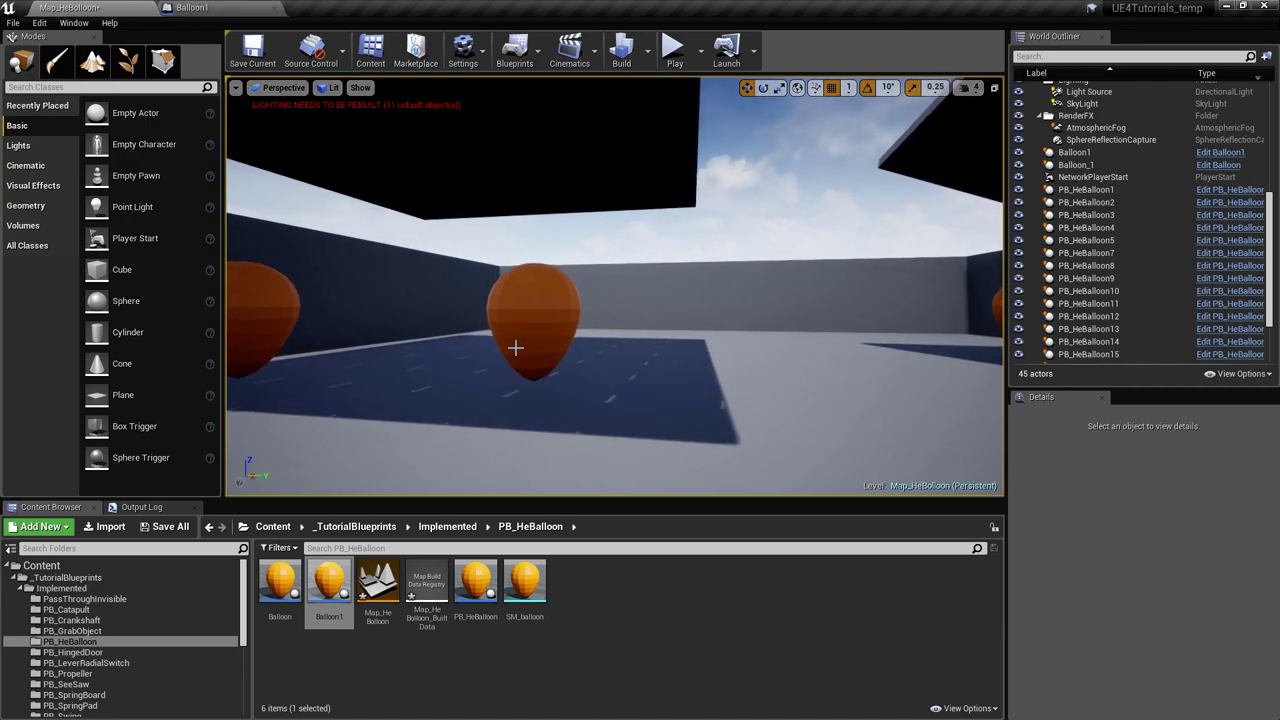
{"action": "key", "text": "s"}
{"action": "right_click_drag", "start_coordinate": [514, 348], "coordinate": [537, 303]}
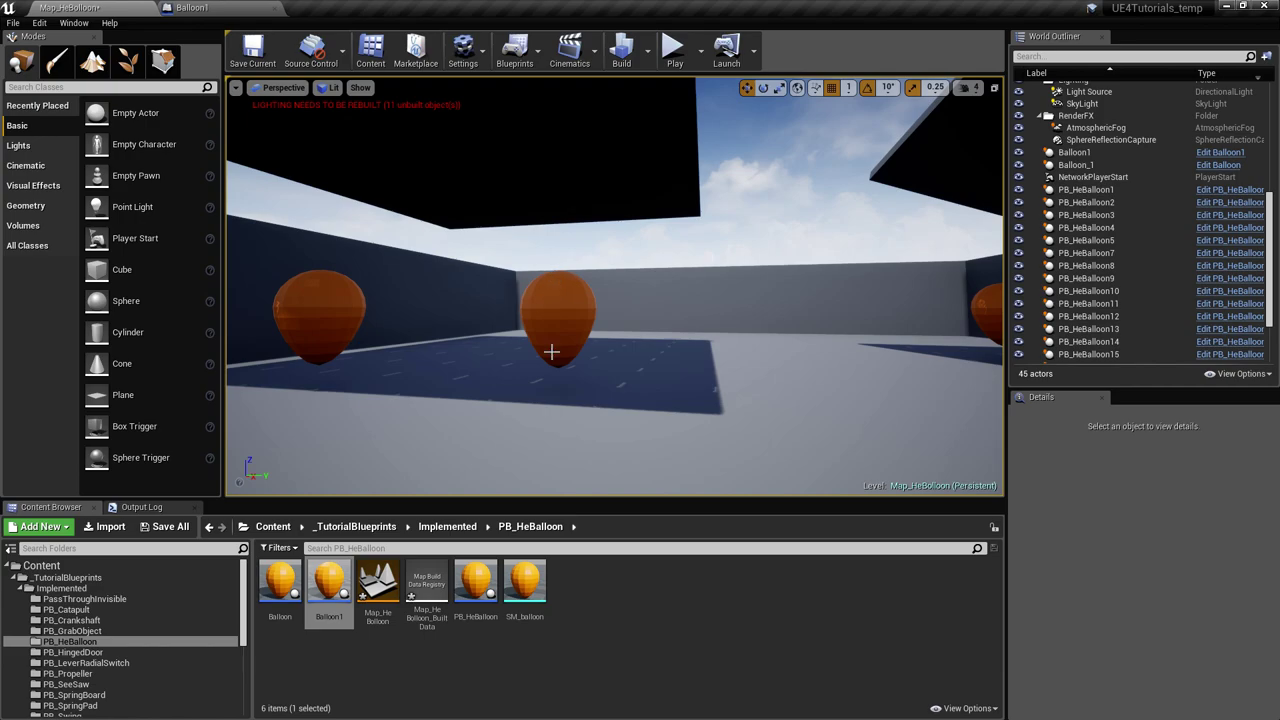
{"action": "right_click_drag", "start_coordinate": [569, 228], "coordinate": [561, 220]}
{"action": "key", "text": "w"}
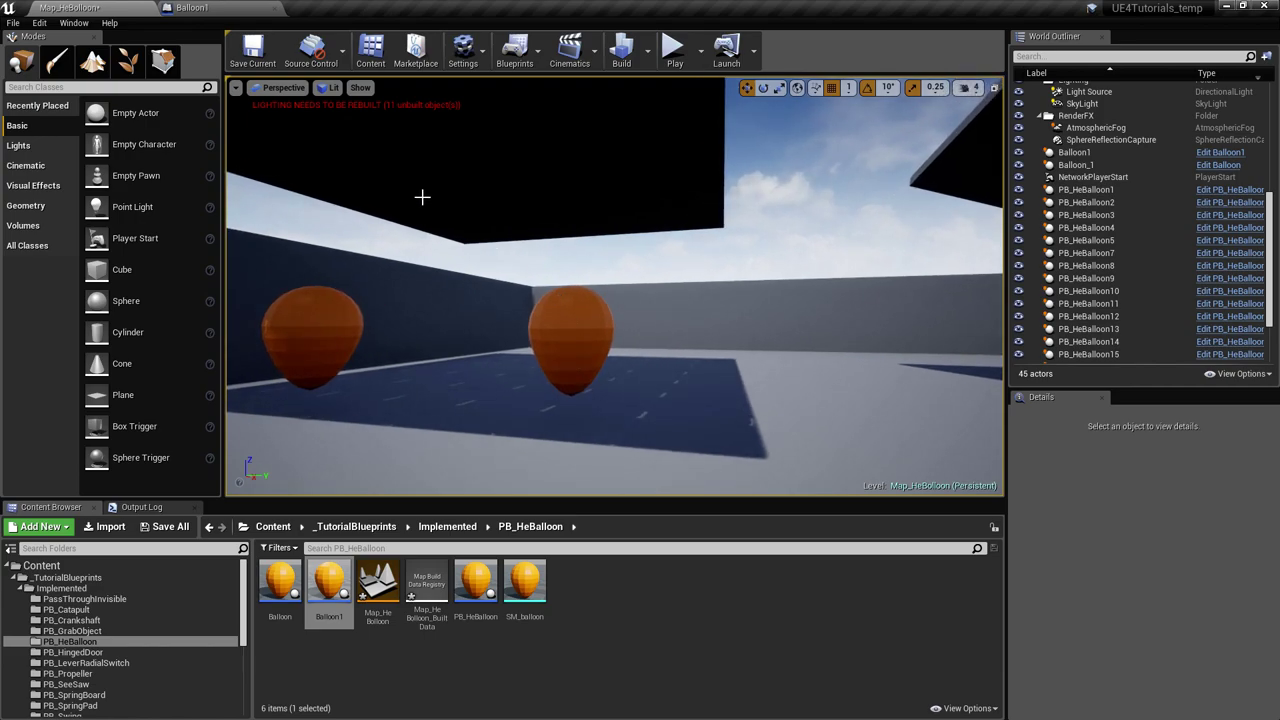
Go to the Balloon1 blueprint, review its Event Tick rotation logic, and show the blueprint's 3D viewport.
{"action": "left_click", "coordinate": [192, 7]}
{"action": "right_click_drag", "start_coordinate": [795, 339], "coordinate": [729, 292]}
{"action": "right_click_drag", "start_coordinate": [799, 269], "coordinate": [694, 251]}
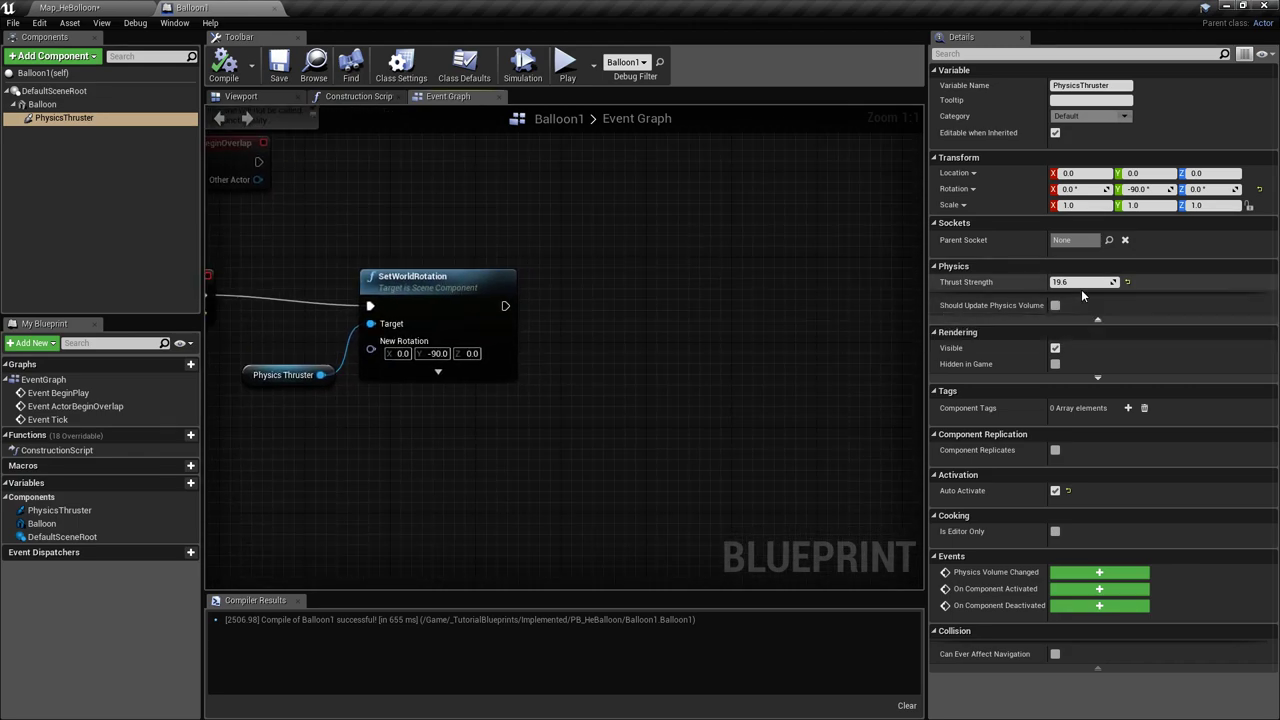
{"action": "key", "text": "Home"}
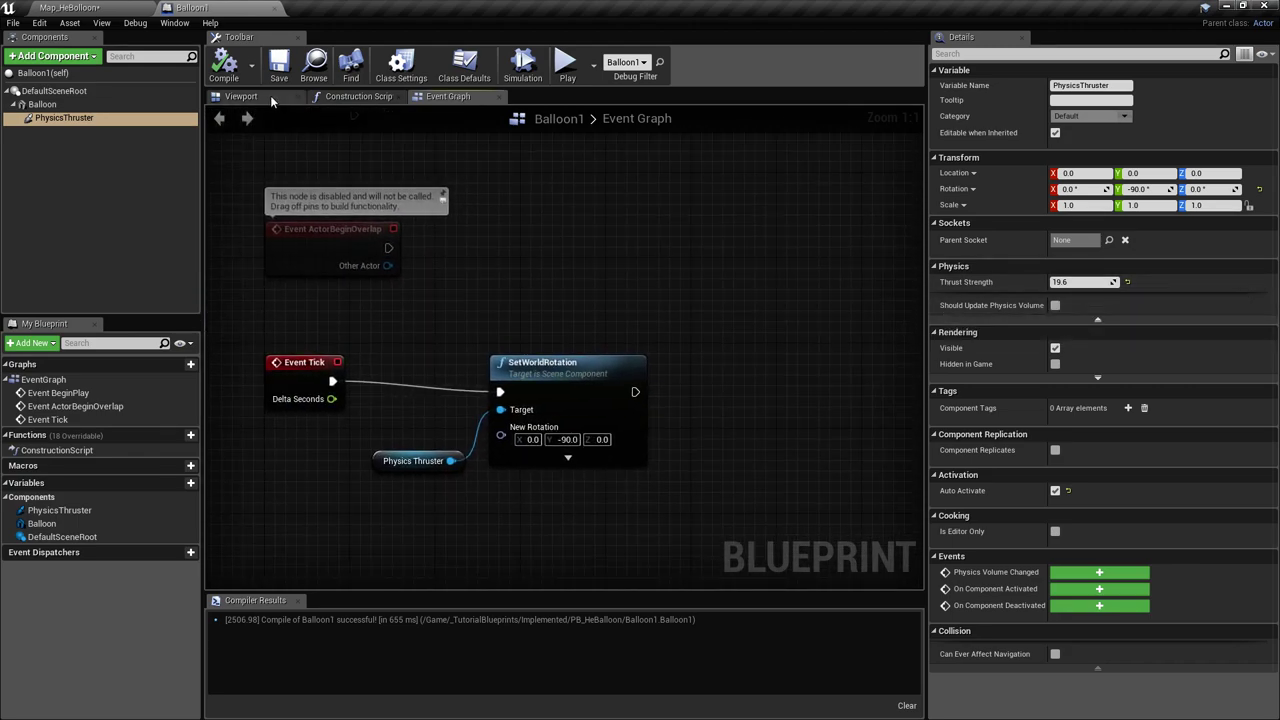
{"action": "left_click", "coordinate": [262, 96]}
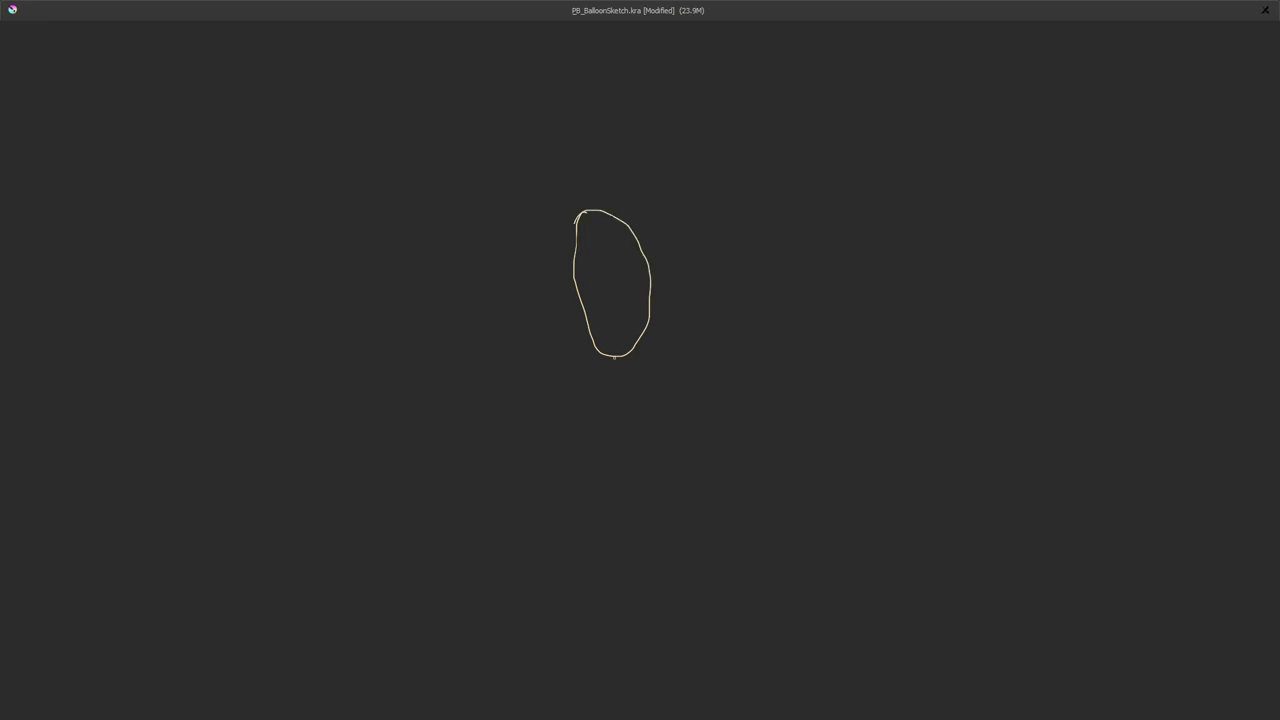
In the Krita sketch PB_BalloonSketch.kra, draw upward and downward arrows from the balloon's centre and label them F and G.
{"action": "mouse_move", "coordinate": [607, 265]}
{"action": "left_mouse_down"}
{"action": "mouse_move", "coordinate": [594, 140]}
{"action": "mouse_move", "coordinate": [603, 153]}
{"action": "left_mouse_up"}
{"action": "mouse_move", "coordinate": [604, 263]}
{"action": "left_mouse_down"}
{"action": "mouse_move", "coordinate": [628, 410]}
{"action": "mouse_move", "coordinate": [640, 384]}
{"action": "left_mouse_up"}
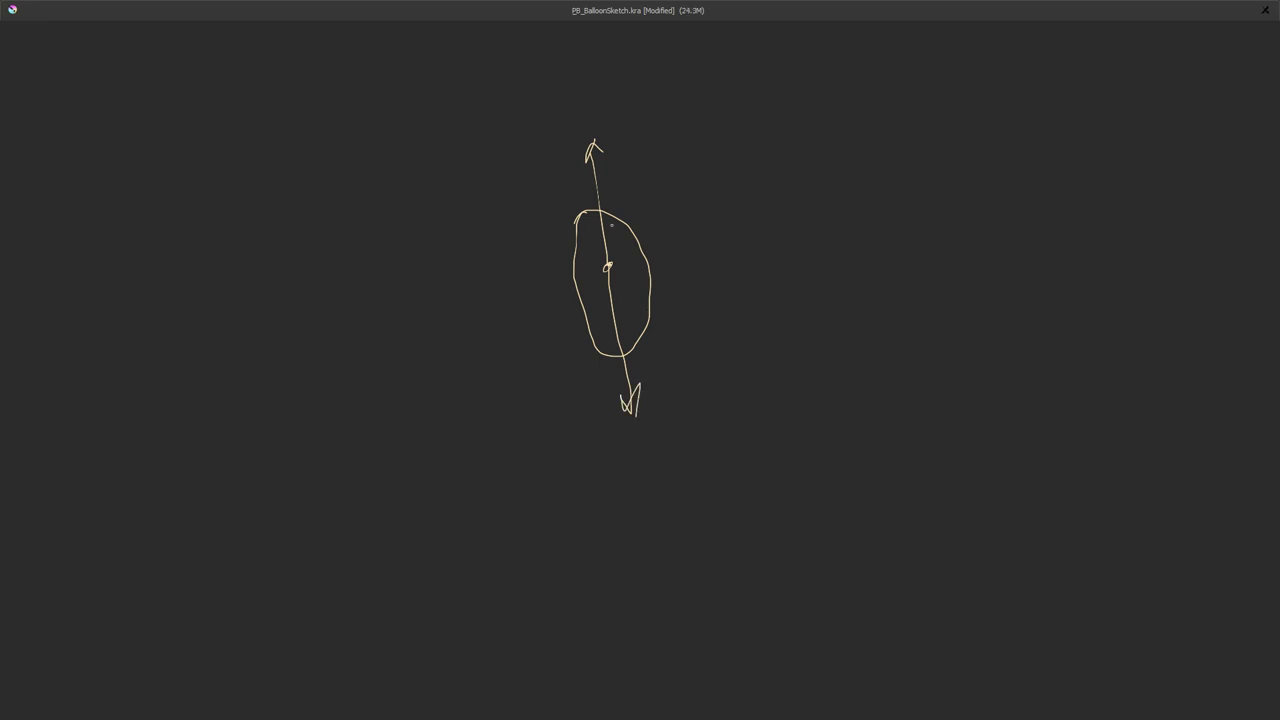
{"action": "mouse_move", "coordinate": [656, 398]}
{"action": "left_mouse_down"}
{"action": "mouse_move", "coordinate": [653, 414]}
{"action": "mouse_move", "coordinate": [674, 424]}
{"action": "left_mouse_up"}
{"action": "left_click_drag", "start_coordinate": [623, 131], "coordinate": [625, 155]}
{"action": "left_click_drag", "start_coordinate": [617, 132], "coordinate": [639, 130]}
{"action": "left_click_drag", "start_coordinate": [624, 142], "coordinate": [637, 141]}
Write "= 9,8 m/s²" next to the label of the downward gravity arrow.
{"action": "left_click_drag", "start_coordinate": [653, 425], "coordinate": [720, 411]}
{"action": "left_click_drag", "start_coordinate": [702, 422], "coordinate": [786, 430]}
{"action": "mouse_move", "coordinate": [813, 385]}
{"action": "left_mouse_down"}
{"action": "mouse_move", "coordinate": [862, 405]}
{"action": "mouse_move", "coordinate": [883, 443]}
{"action": "mouse_move", "coordinate": [905, 444]}
{"action": "left_mouse_up"}
{"action": "left_click_drag", "start_coordinate": [930, 393], "coordinate": [949, 407]}
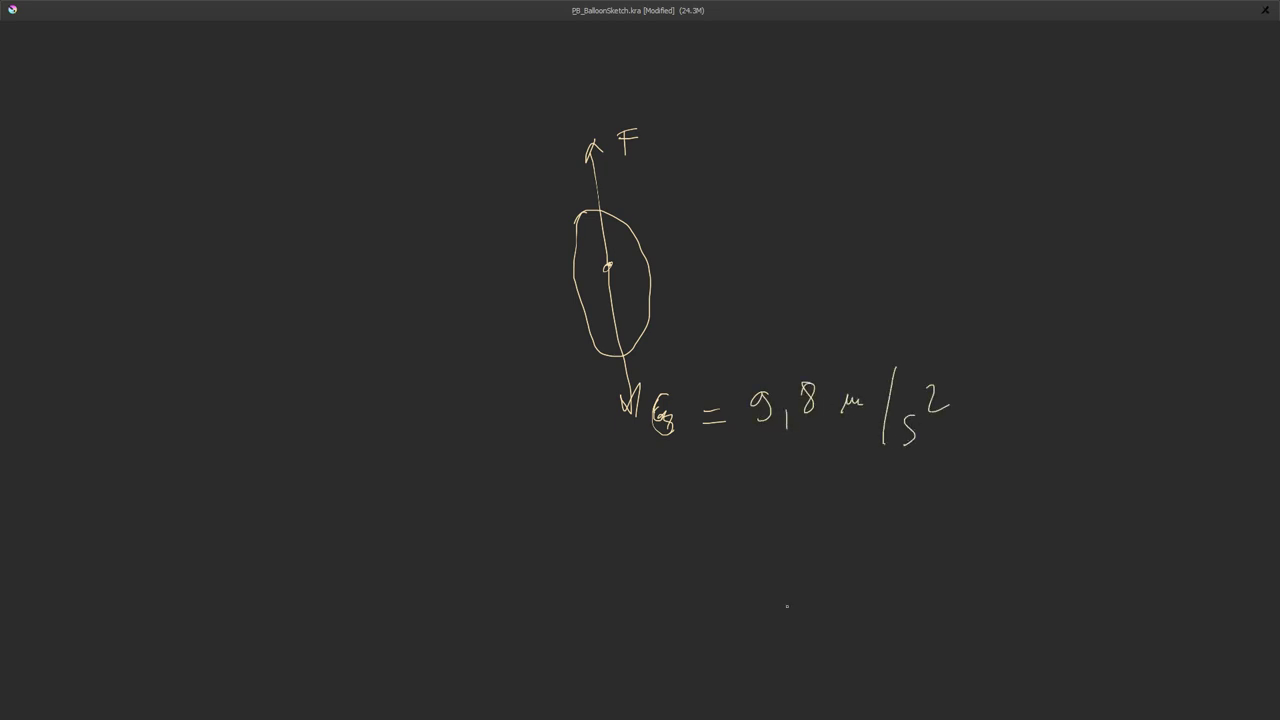
Write "= ?" after the F label of the upward arrow and mark the balloon's centre point.
{"action": "left_click_drag", "start_coordinate": [664, 148], "coordinate": [688, 147]}
{"action": "mouse_move", "coordinate": [666, 134]}
{"action": "left_mouse_down"}
{"action": "mouse_move", "coordinate": [729, 99]}
{"action": "mouse_move", "coordinate": [727, 123]}
{"action": "left_mouse_up"}
{"action": "left_click", "coordinate": [729, 140]}
{"action": "left_click_drag", "start_coordinate": [606, 264], "coordinate": [608, 268]}
Write the force equation F = m × a beside the balloon drawing.
{"action": "left_click_drag", "start_coordinate": [212, 306], "coordinate": [212, 350]}
{"action": "left_click_drag", "start_coordinate": [211, 308], "coordinate": [260, 322]}
{"action": "left_click_drag", "start_coordinate": [244, 333], "coordinate": [347, 330]}
{"action": "mouse_move", "coordinate": [347, 312]}
{"action": "left_mouse_down"}
{"action": "mouse_move", "coordinate": [333, 331]}
{"action": "mouse_move", "coordinate": [402, 328]}
{"action": "left_mouse_up"}
Write the acceleration equation a = ΔV / Δt below the force equation, with Δt set equal to 1 s.
{"action": "mouse_move", "coordinate": [254, 460]}
{"action": "left_mouse_down"}
{"action": "mouse_move", "coordinate": [282, 442]}
{"action": "mouse_move", "coordinate": [294, 456]}
{"action": "mouse_move", "coordinate": [338, 444]}
{"action": "left_mouse_up"}
{"action": "mouse_move", "coordinate": [316, 455]}
{"action": "left_mouse_down"}
{"action": "mouse_move", "coordinate": [342, 455]}
{"action": "mouse_move", "coordinate": [396, 420]}
{"action": "mouse_move", "coordinate": [406, 444]}
{"action": "mouse_move", "coordinate": [433, 436]}
{"action": "mouse_move", "coordinate": [465, 453]}
{"action": "left_mouse_up"}
{"action": "mouse_move", "coordinate": [390, 509]}
{"action": "left_mouse_down"}
{"action": "mouse_move", "coordinate": [393, 483]}
{"action": "mouse_move", "coordinate": [397, 509]}
{"action": "left_mouse_up"}
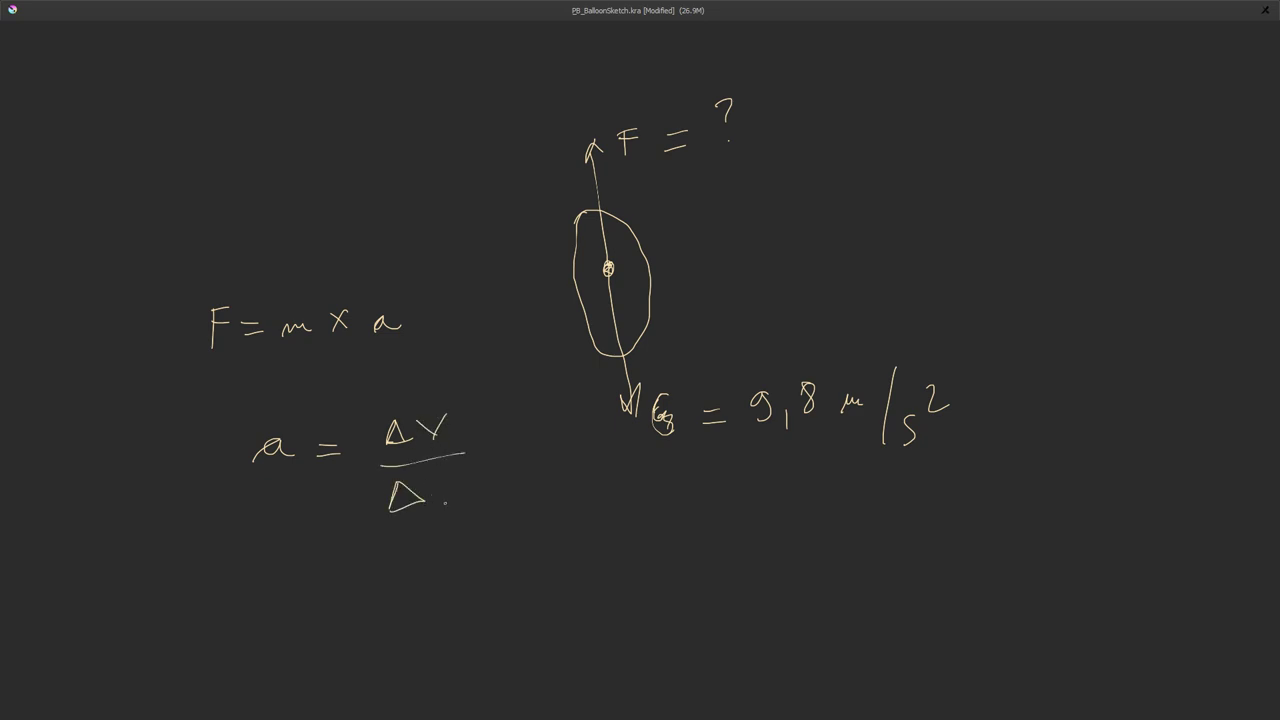
{"action": "left_click_drag", "start_coordinate": [453, 467], "coordinate": [459, 501]}
{"action": "left_click_drag", "start_coordinate": [441, 485], "coordinate": [563, 494]}
Cross out Δt in the acceleration fraction and draw an arrow from ΔV to the a in F = m × a.
{"action": "left_click_drag", "start_coordinate": [470, 464], "coordinate": [401, 516]}
{"action": "left_click_drag", "start_coordinate": [396, 490], "coordinate": [478, 513]}
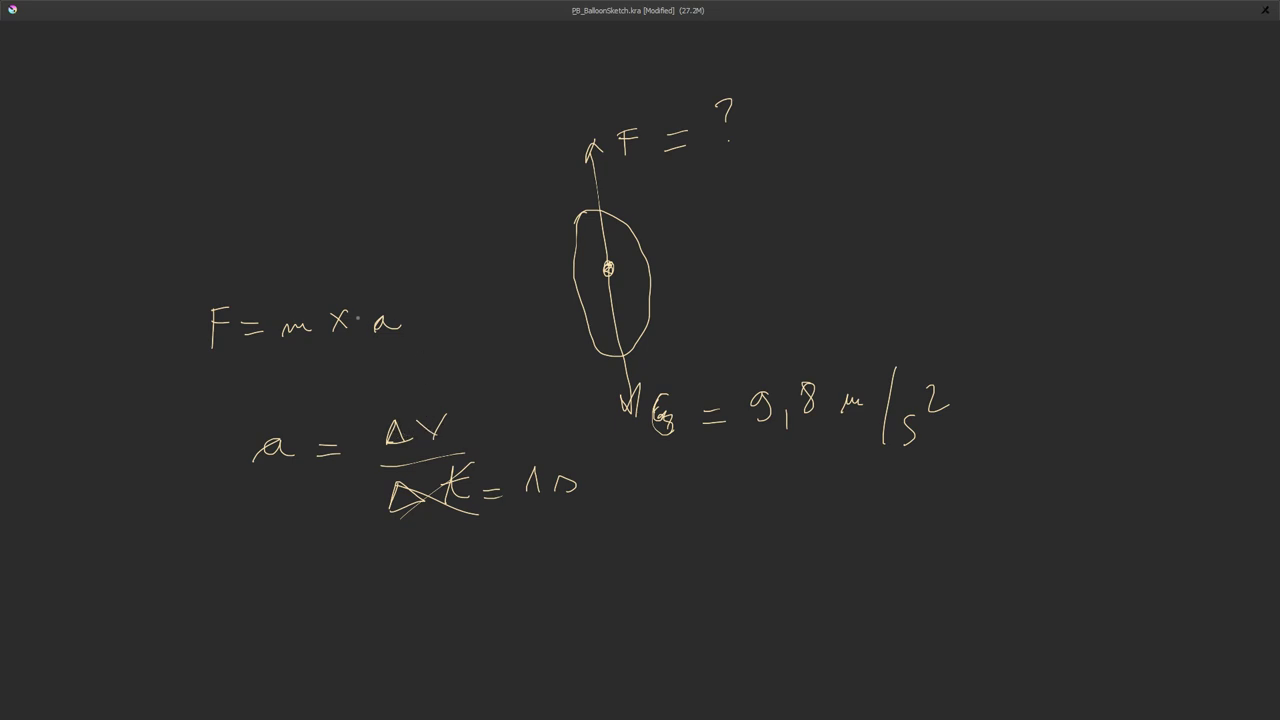
{"action": "left_click_drag", "start_coordinate": [413, 402], "coordinate": [399, 360]}
{"action": "mouse_move", "coordinate": [381, 366]}
{"action": "left_mouse_down"}
{"action": "mouse_move", "coordinate": [392, 349]}
{"action": "mouse_move", "coordinate": [404, 362]}
{"action": "left_mouse_up"}
Write ΔV = 9,8 m/s² = 980 m/s² below the acceleration fraction.
{"action": "mouse_move", "coordinate": [421, 553]}
{"action": "left_mouse_down"}
{"action": "mouse_move", "coordinate": [420, 590]}
{"action": "mouse_move", "coordinate": [532, 567]}
{"action": "left_mouse_up"}
{"action": "left_click_drag", "start_coordinate": [511, 577], "coordinate": [532, 578]}
{"action": "left_click_drag", "start_coordinate": [597, 553], "coordinate": [597, 577]}
{"action": "mouse_move", "coordinate": [609, 569]}
{"action": "left_mouse_down"}
{"action": "mouse_move", "coordinate": [607, 585]}
{"action": "mouse_move", "coordinate": [637, 553]}
{"action": "mouse_move", "coordinate": [698, 566]}
{"action": "left_mouse_up"}
{"action": "mouse_move", "coordinate": [723, 527]}
{"action": "left_mouse_down"}
{"action": "mouse_move", "coordinate": [702, 590]}
{"action": "mouse_move", "coordinate": [730, 578]}
{"action": "mouse_move", "coordinate": [724, 590]}
{"action": "mouse_move", "coordinate": [760, 556]}
{"action": "left_mouse_up"}
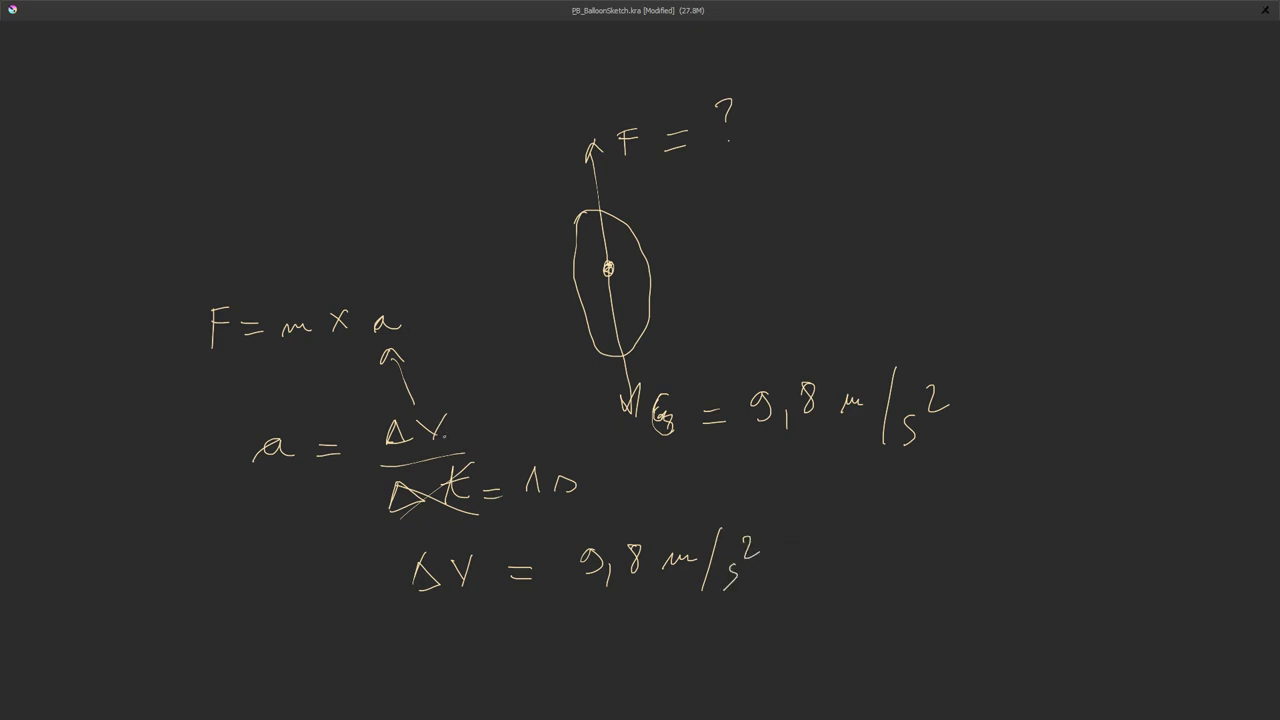
{"action": "left_click_drag", "start_coordinate": [822, 557], "coordinate": [848, 563]}
{"action": "mouse_move", "coordinate": [890, 540]}
{"action": "left_mouse_down"}
{"action": "mouse_move", "coordinate": [876, 546]}
{"action": "mouse_move", "coordinate": [890, 564]}
{"action": "mouse_move", "coordinate": [958, 527]}
{"action": "mouse_move", "coordinate": [1027, 542]}
{"action": "mouse_move", "coordinate": [1055, 570]}
{"action": "left_mouse_up"}
{"action": "left_click_drag", "start_coordinate": [1079, 528], "coordinate": [1101, 541]}
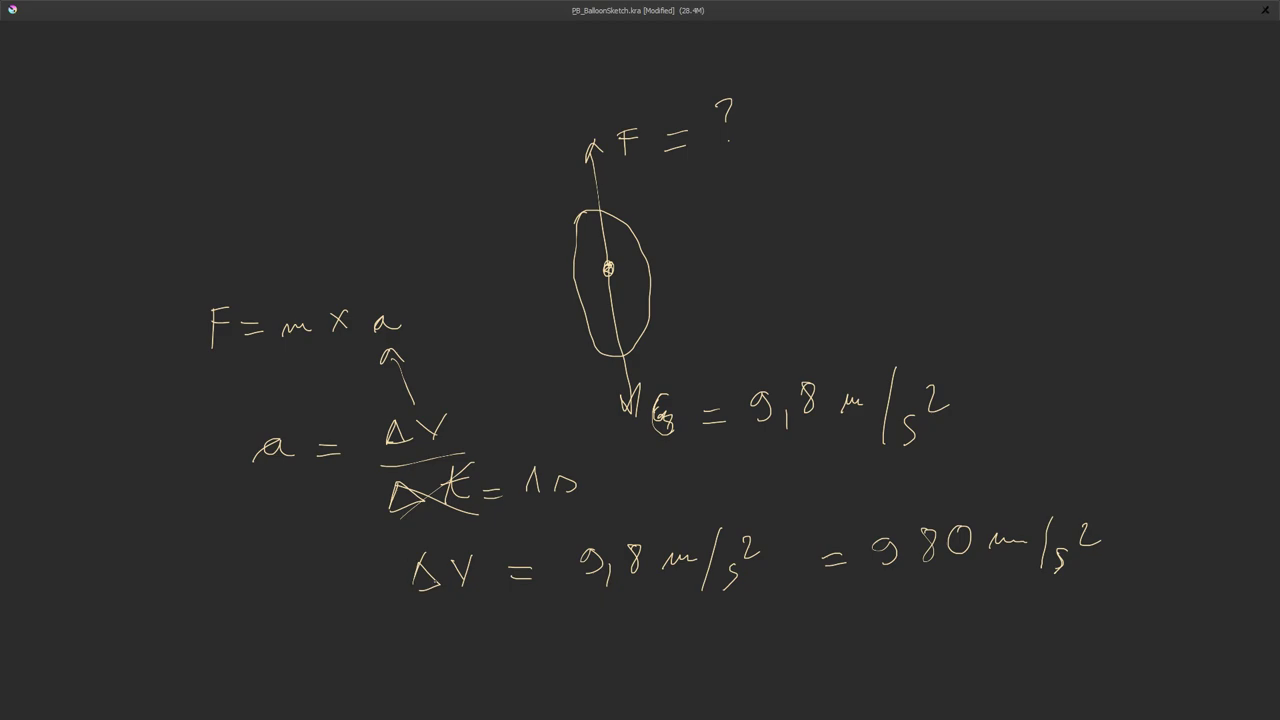
Cross out ΔV in the last equation, write a in its place, and circle m × a in the force equation.
{"action": "mouse_move", "coordinate": [405, 603]}
{"action": "left_mouse_down"}
{"action": "mouse_move", "coordinate": [484, 558]}
{"action": "mouse_move", "coordinate": [466, 584]}
{"action": "mouse_move", "coordinate": [497, 598]}
{"action": "left_mouse_up"}
{"action": "mouse_move", "coordinate": [328, 285]}
{"action": "left_mouse_down"}
{"action": "mouse_move", "coordinate": [316, 354]}
{"action": "mouse_move", "coordinate": [345, 286]}
{"action": "left_mouse_up"}
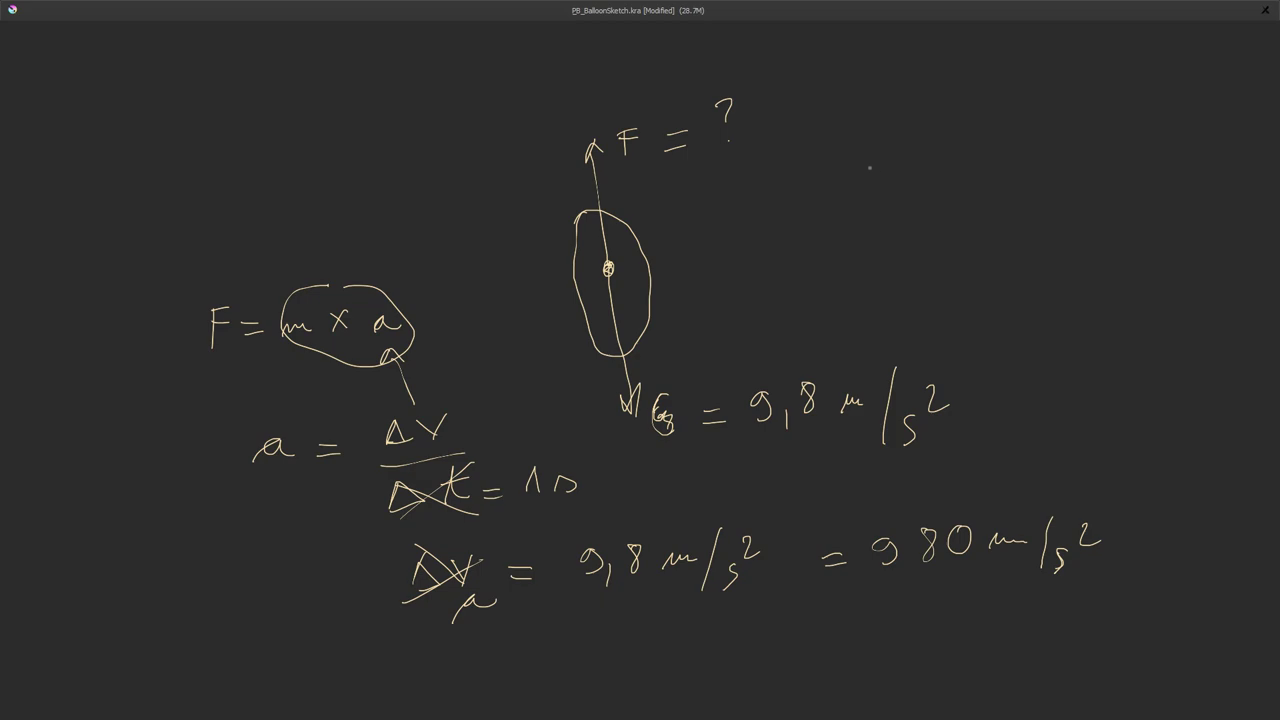
Write F = 0.01 × 980 beside the force diagram, taking the mass from the Balloon component's MassInKg in the Unreal Editor.
{"action": "mouse_move", "coordinate": [868, 153]}
{"action": "left_mouse_down"}
{"action": "mouse_move", "coordinate": [867, 190]}
{"action": "mouse_move", "coordinate": [888, 155]}
{"action": "left_mouse_up"}
{"action": "left_click_drag", "start_coordinate": [866, 168], "coordinate": [940, 174]}
{"action": "left_click_drag", "start_coordinate": [915, 187], "coordinate": [944, 183]}
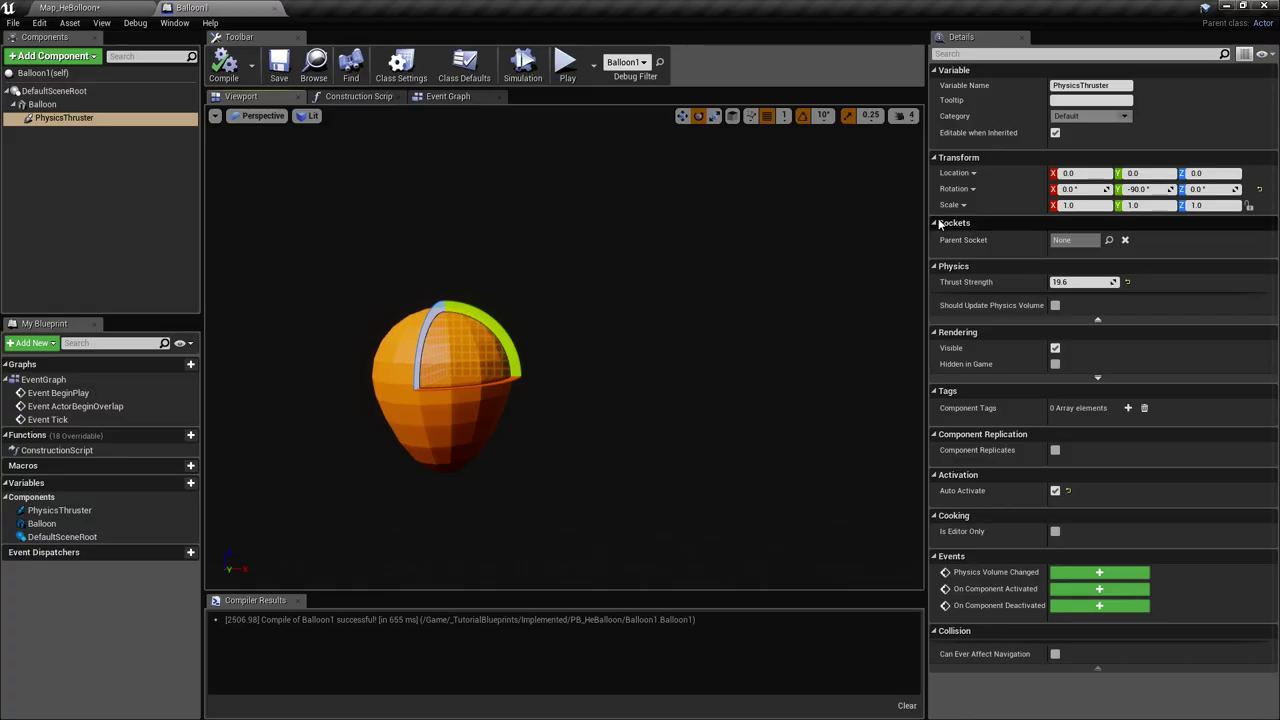
{"action": "left_click", "coordinate": [87, 97]}
{"action": "left_click", "coordinate": [91, 107]}
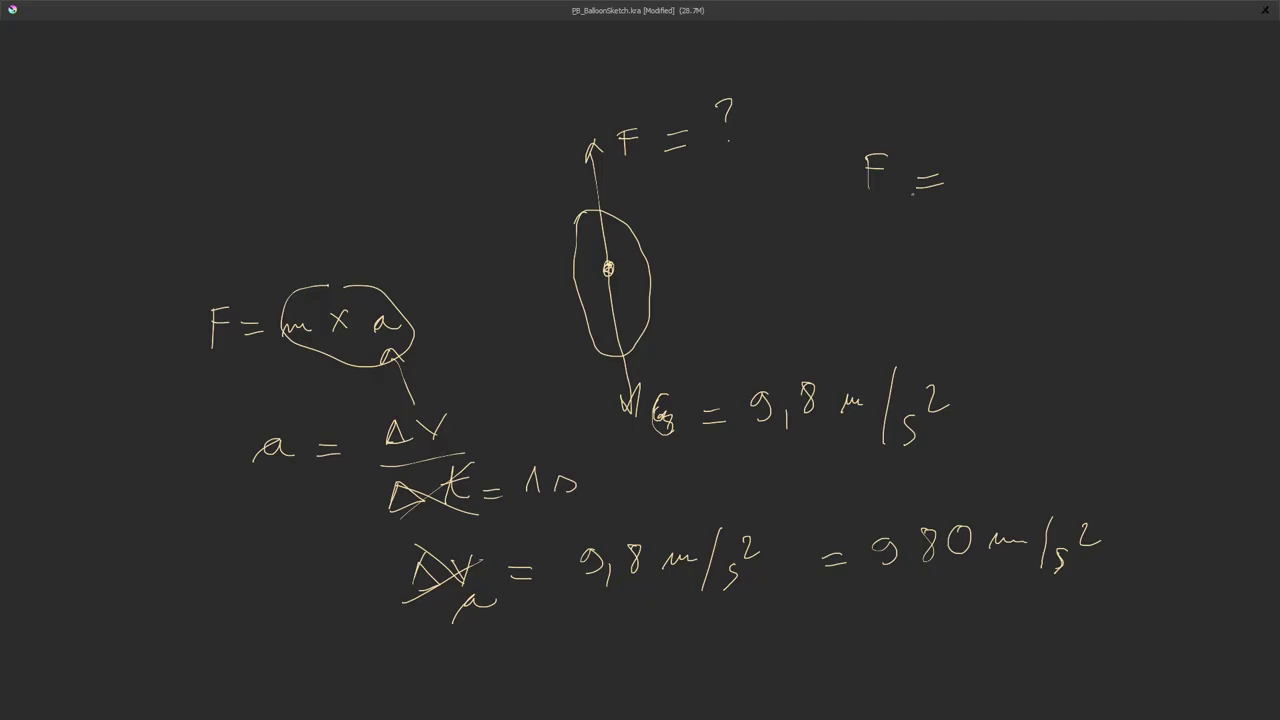
{"action": "left_click_drag", "start_coordinate": [993, 156], "coordinate": [1006, 182]}
{"action": "key", "text": "ctrl+z"}
{"action": "left_click_drag", "start_coordinate": [1031, 156], "coordinate": [1029, 157]}
{"action": "mouse_move", "coordinate": [1052, 157]}
{"action": "left_mouse_down"}
{"action": "mouse_move", "coordinate": [1059, 173]}
{"action": "mouse_move", "coordinate": [1104, 174]}
{"action": "mouse_move", "coordinate": [1086, 180]}
{"action": "left_mouse_up"}
{"action": "left_click", "coordinate": [1155, 166]}
{"action": "mouse_move", "coordinate": [1150, 152]}
{"action": "left_mouse_down"}
{"action": "mouse_move", "coordinate": [1152, 175]}
{"action": "mouse_move", "coordinate": [1172, 146]}
{"action": "mouse_move", "coordinate": [1200, 175]}
{"action": "mouse_move", "coordinate": [1205, 148]}
{"action": "left_mouse_up"}
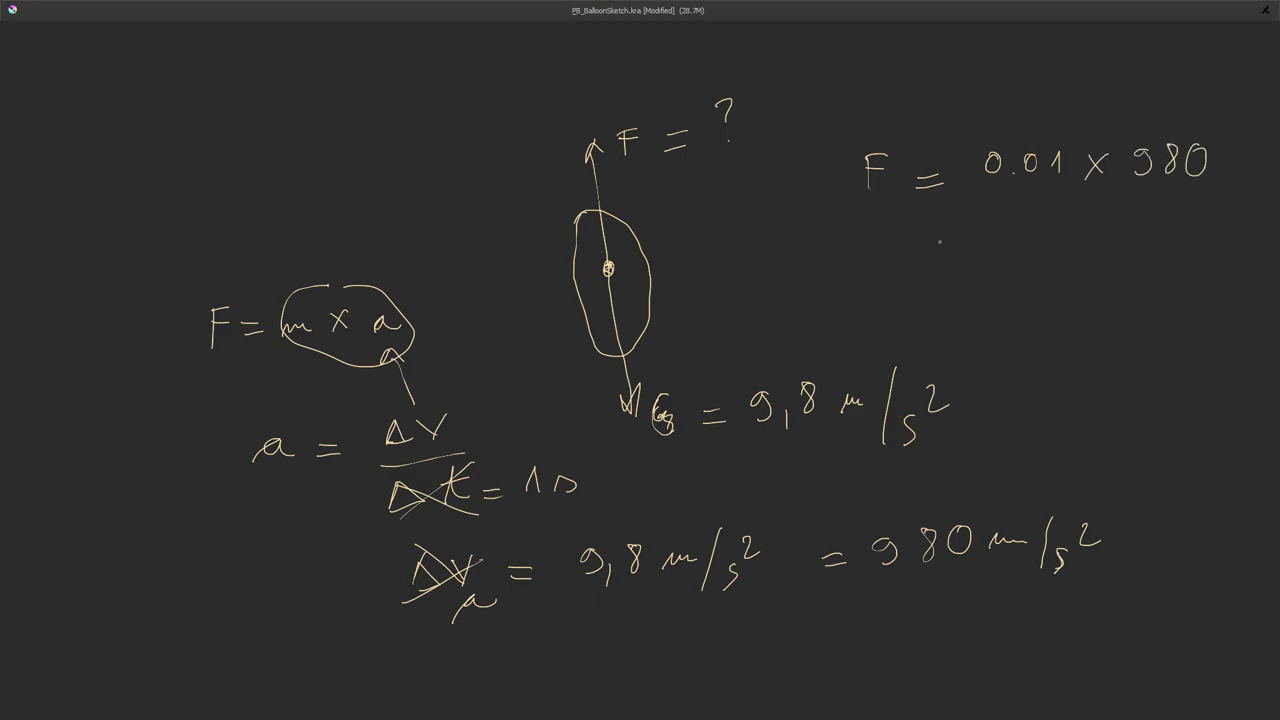
Write F = 9.8 below the force calculation and draw an upward arrow beneath it.
{"action": "left_click_drag", "start_coordinate": [939, 250], "coordinate": [938, 284]}
{"action": "left_click_drag", "start_coordinate": [934, 254], "coordinate": [1000, 270]}
{"action": "mouse_move", "coordinate": [979, 284]}
{"action": "left_mouse_down"}
{"action": "mouse_move", "coordinate": [1046, 272]}
{"action": "mouse_move", "coordinate": [1052, 298]}
{"action": "left_mouse_up"}
{"action": "key", "text": "ctrl+z"}
{"action": "left_click_drag", "start_coordinate": [1086, 243], "coordinate": [1088, 247]}
{"action": "left_click_drag", "start_coordinate": [1046, 377], "coordinate": [1046, 331]}
{"action": "mouse_move", "coordinate": [1036, 348]}
{"action": "left_mouse_down"}
{"action": "mouse_move", "coordinate": [1047, 330]}
{"action": "mouse_move", "coordinate": [1058, 349]}
{"action": "mouse_move", "coordinate": [1048, 420]}
{"action": "left_mouse_up"}
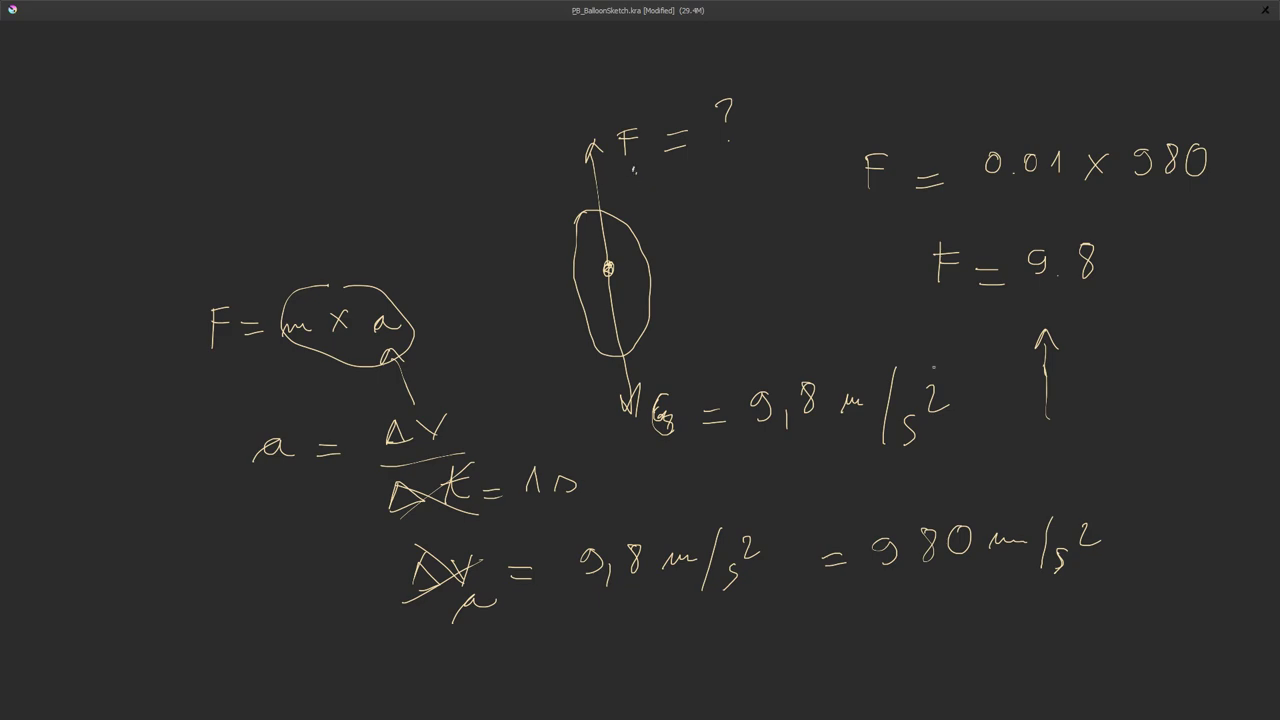
Extend the F = 9.8 line with × 2 and write the product = 19.6 below it.
{"action": "mouse_move", "coordinate": [1122, 249]}
{"action": "left_mouse_down"}
{"action": "mouse_move", "coordinate": [1141, 271]}
{"action": "mouse_move", "coordinate": [1120, 278]}
{"action": "left_mouse_up"}
{"action": "left_click_drag", "start_coordinate": [1162, 250], "coordinate": [1186, 268]}
{"action": "mouse_move", "coordinate": [1093, 328]}
{"action": "left_mouse_down"}
{"action": "mouse_move", "coordinate": [1121, 326]}
{"action": "mouse_move", "coordinate": [1122, 346]}
{"action": "left_mouse_up"}
{"action": "mouse_move", "coordinate": [1160, 308]}
{"action": "left_mouse_down"}
{"action": "mouse_move", "coordinate": [1158, 342]}
{"action": "mouse_move", "coordinate": [1138, 344]}
{"action": "left_mouse_up"}
{"action": "left_click", "coordinate": [1176, 346]}
{"action": "left_click_drag", "start_coordinate": [1224, 291], "coordinate": [1205, 330]}
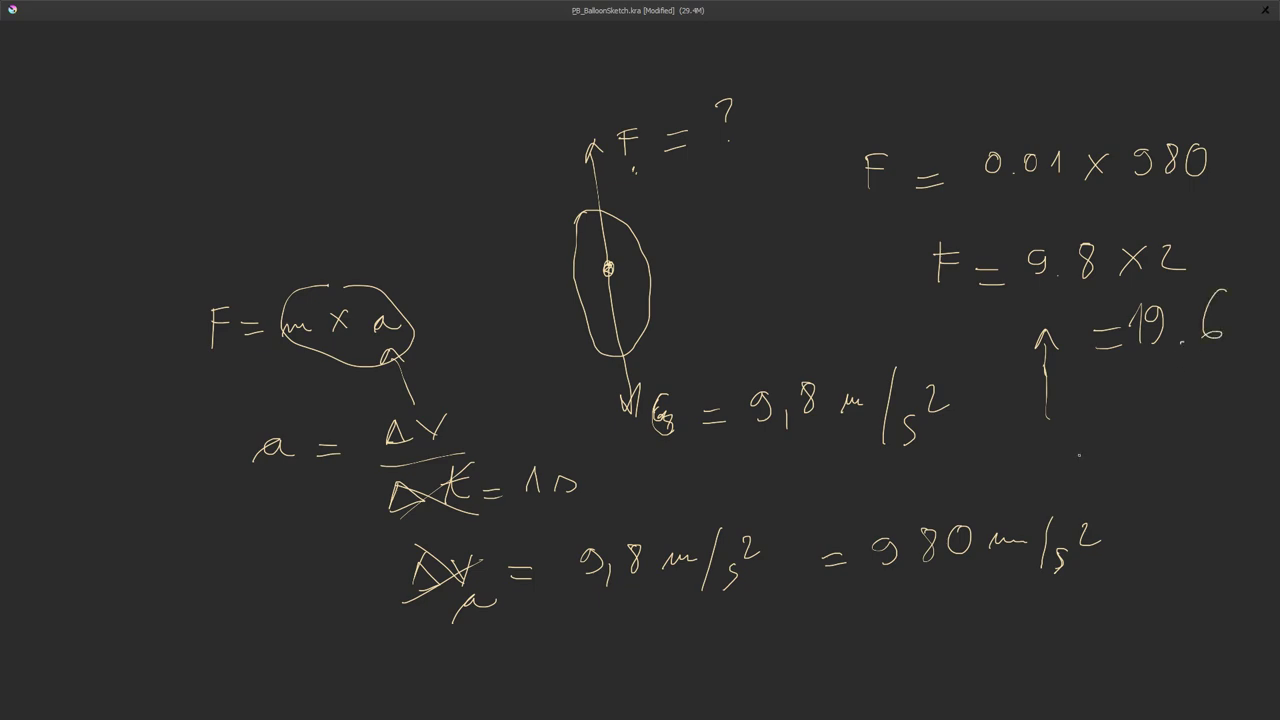
Switch back to the Unreal Editor and compare the PhysicsThruster's Thrust Strength with the Balloon's mass and the force sketch.
{"action": "key", "text": "alt+Tab"}
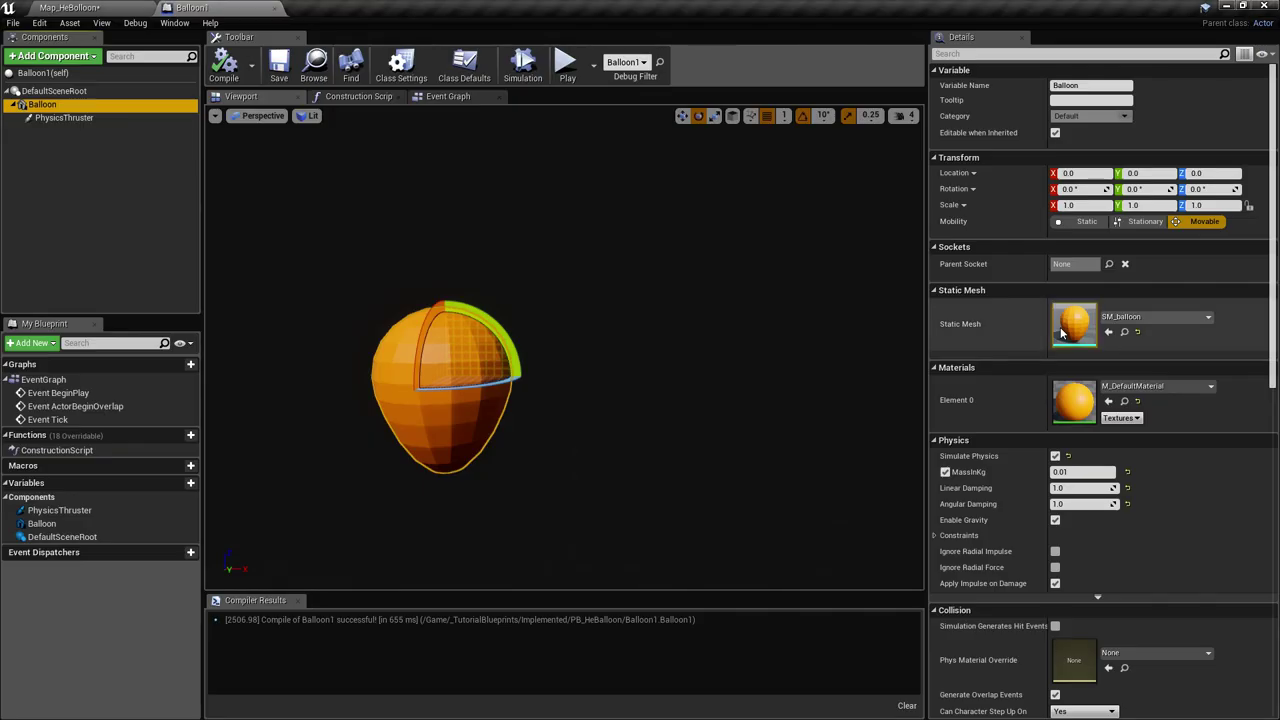
{"action": "left_click", "coordinate": [90, 119]}
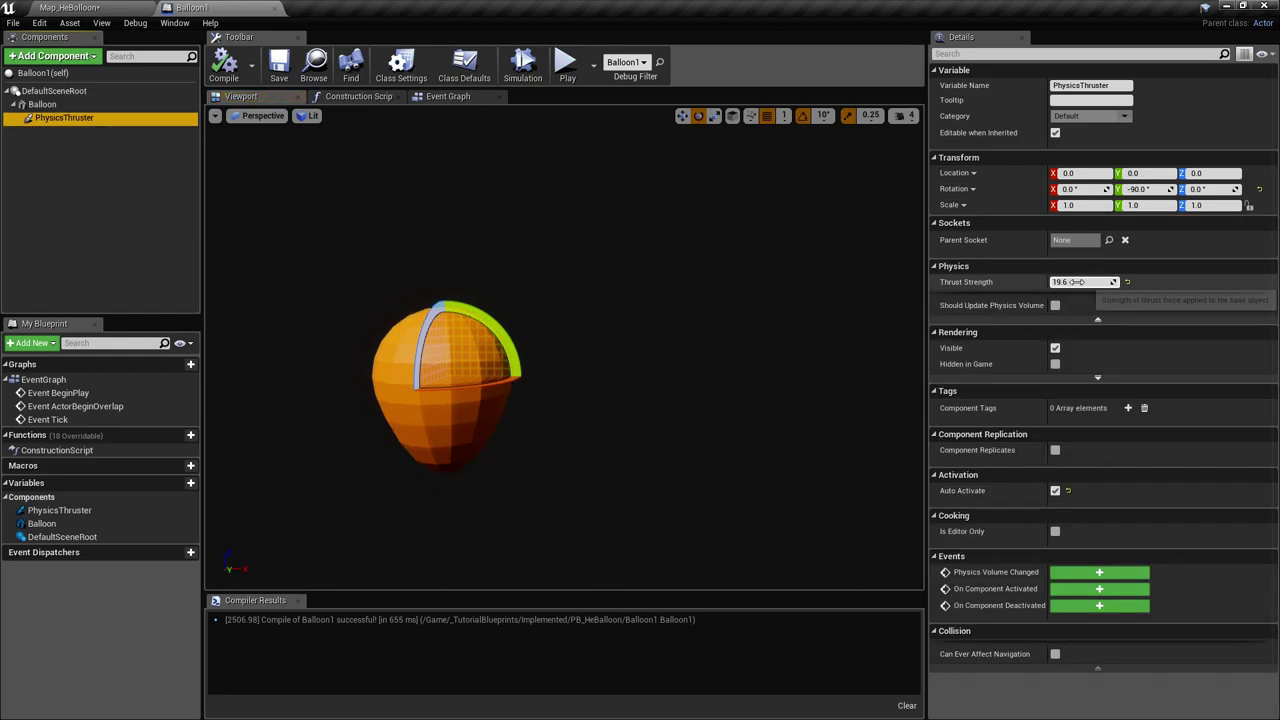
{"action": "right_click_drag", "start_coordinate": [560, 350], "coordinate": [521, 356]}
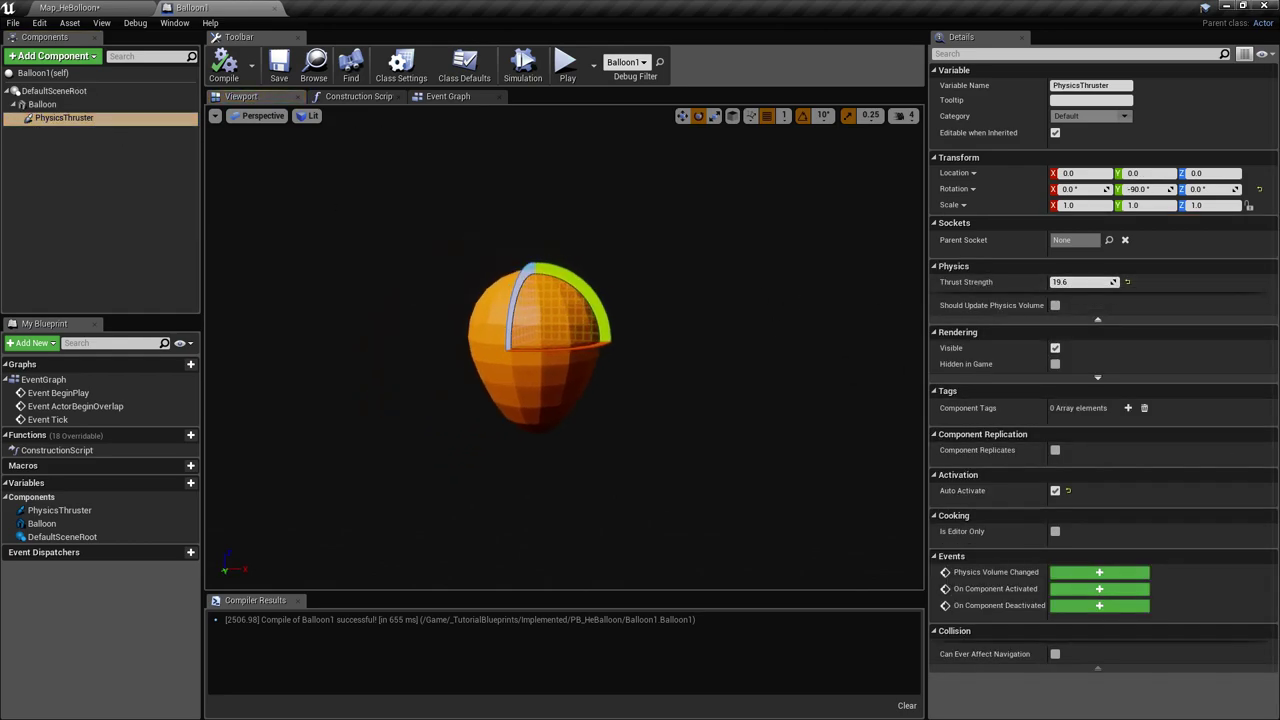
{"action": "left_click", "coordinate": [44, 106]}
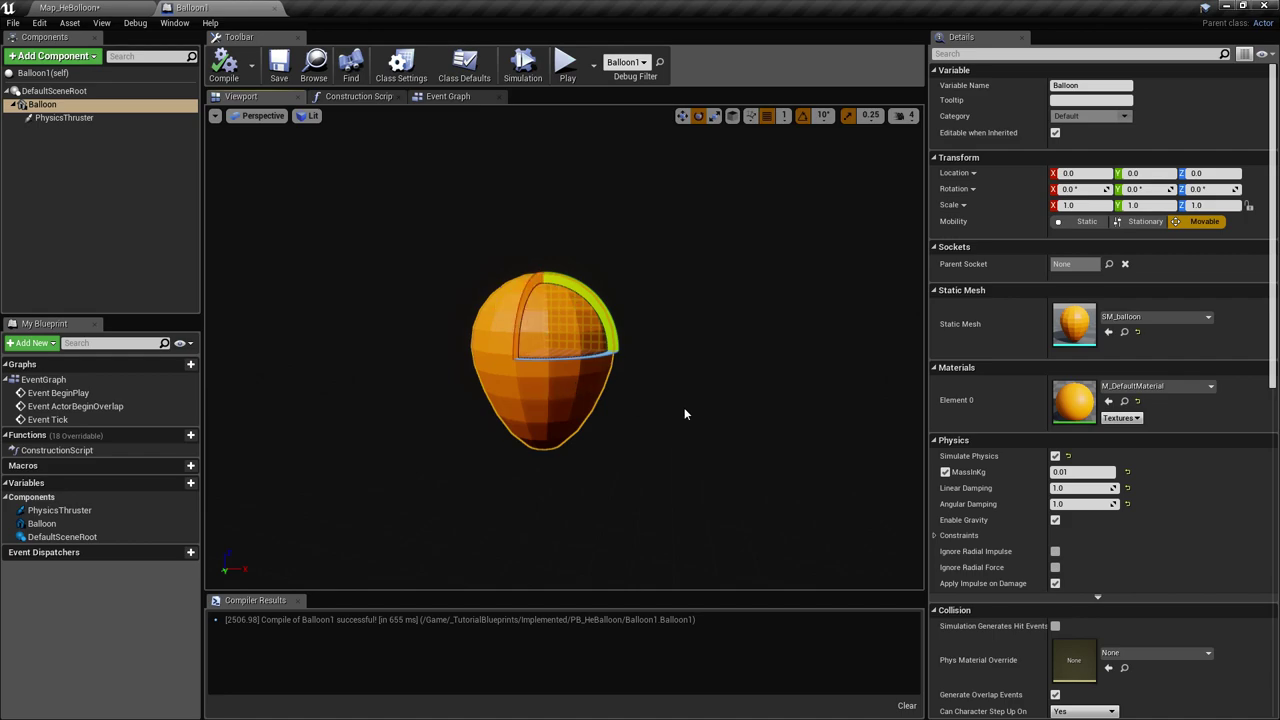
{"action": "left_click", "coordinate": [449, 104]}
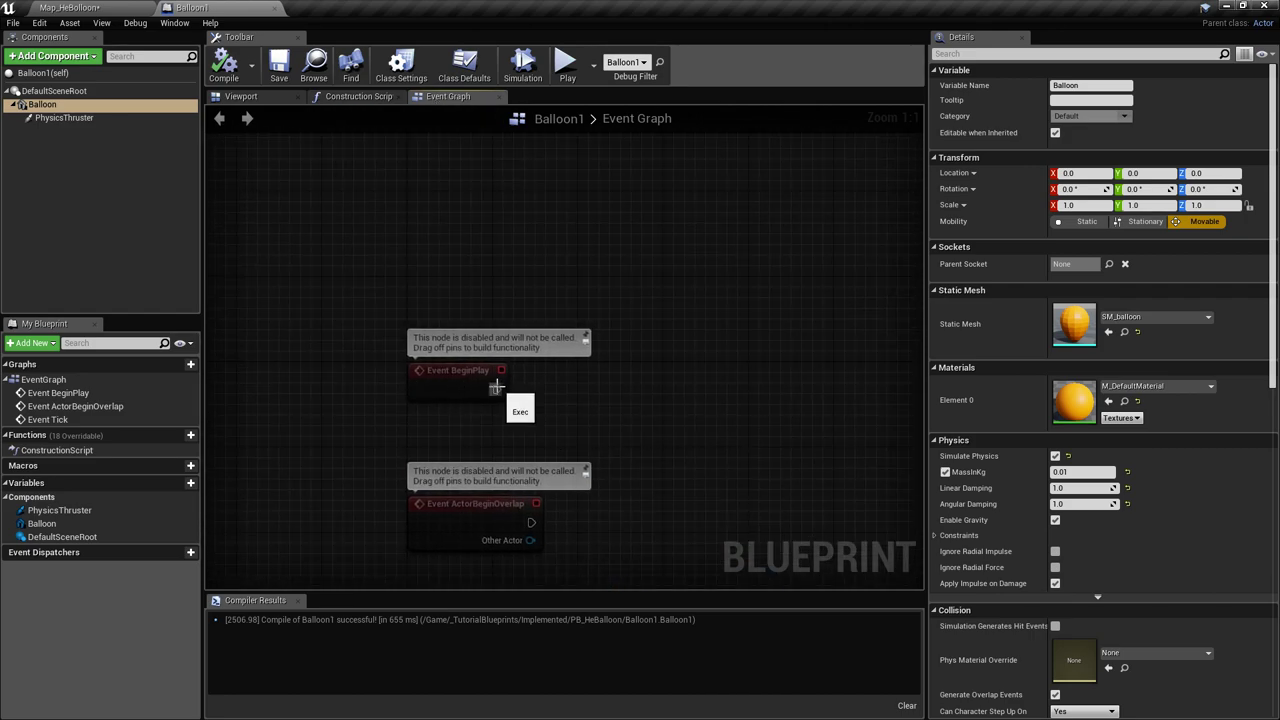
{"action": "right_click_drag", "start_coordinate": [615, 407], "coordinate": [562, 308]}
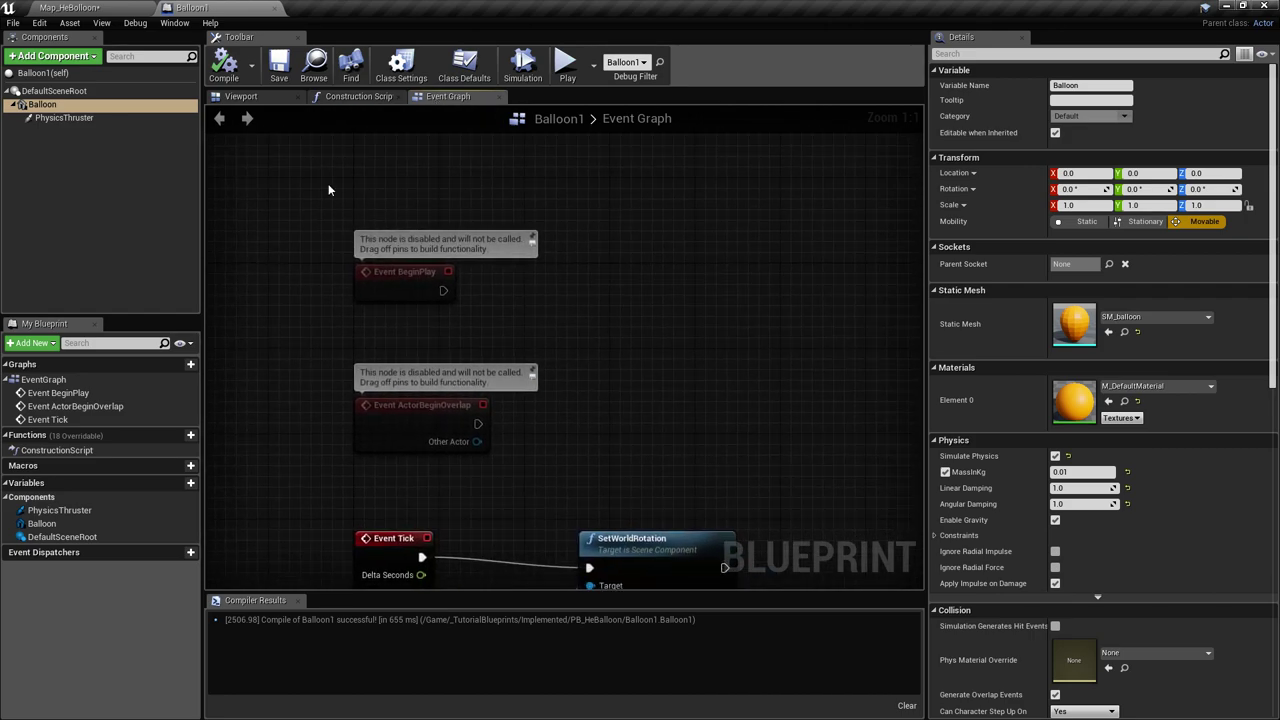
{"action": "left_click", "coordinate": [64, 118]}
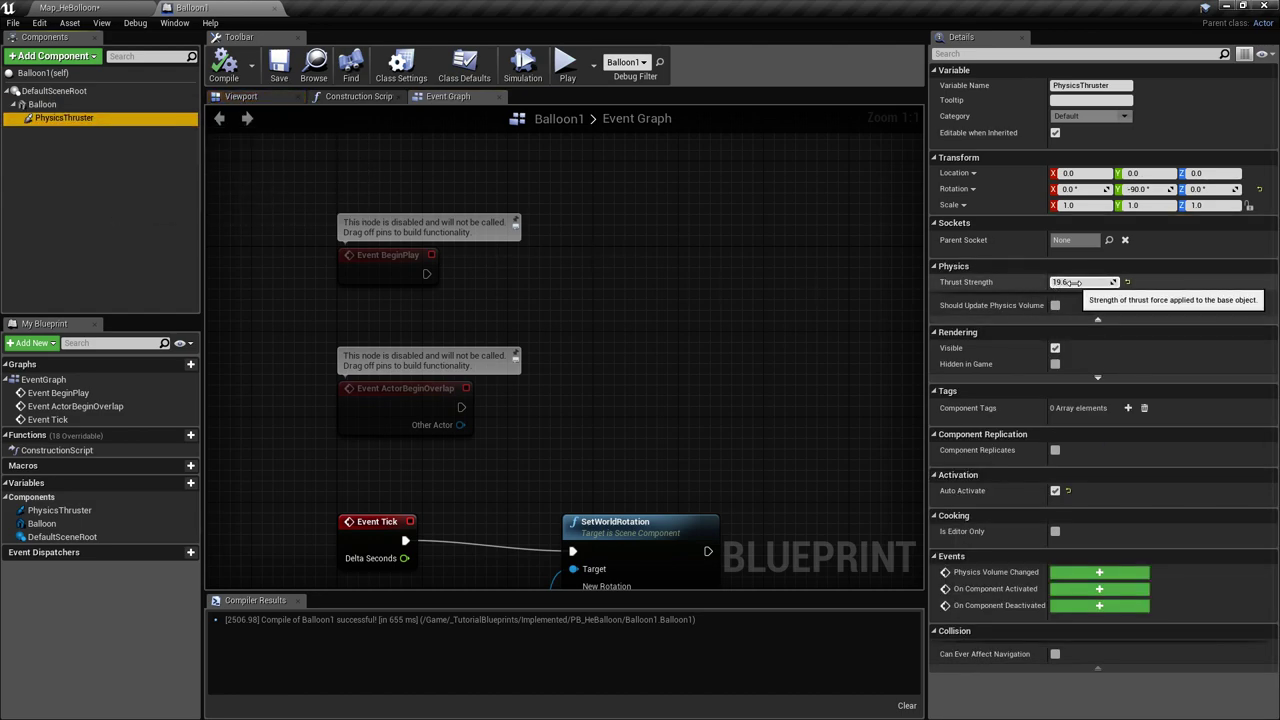
{"action": "left_click", "coordinate": [45, 104]}
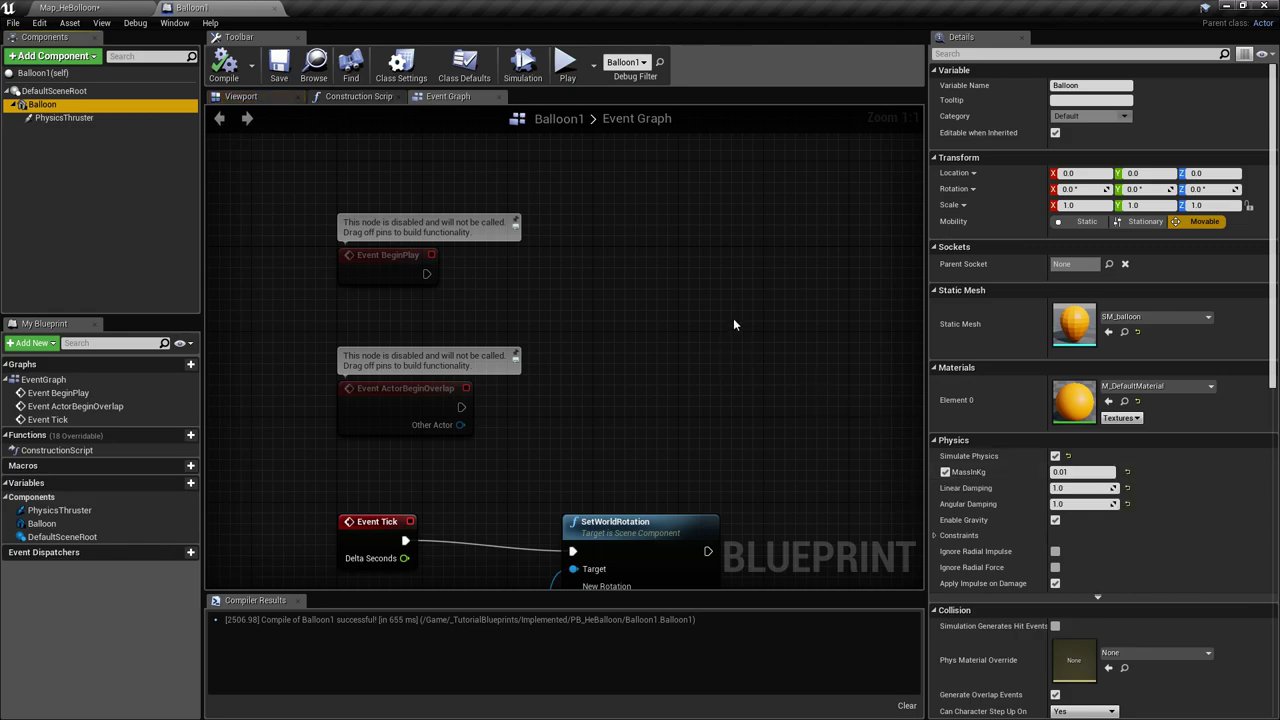
{"action": "key", "text": "alt+Tab"}
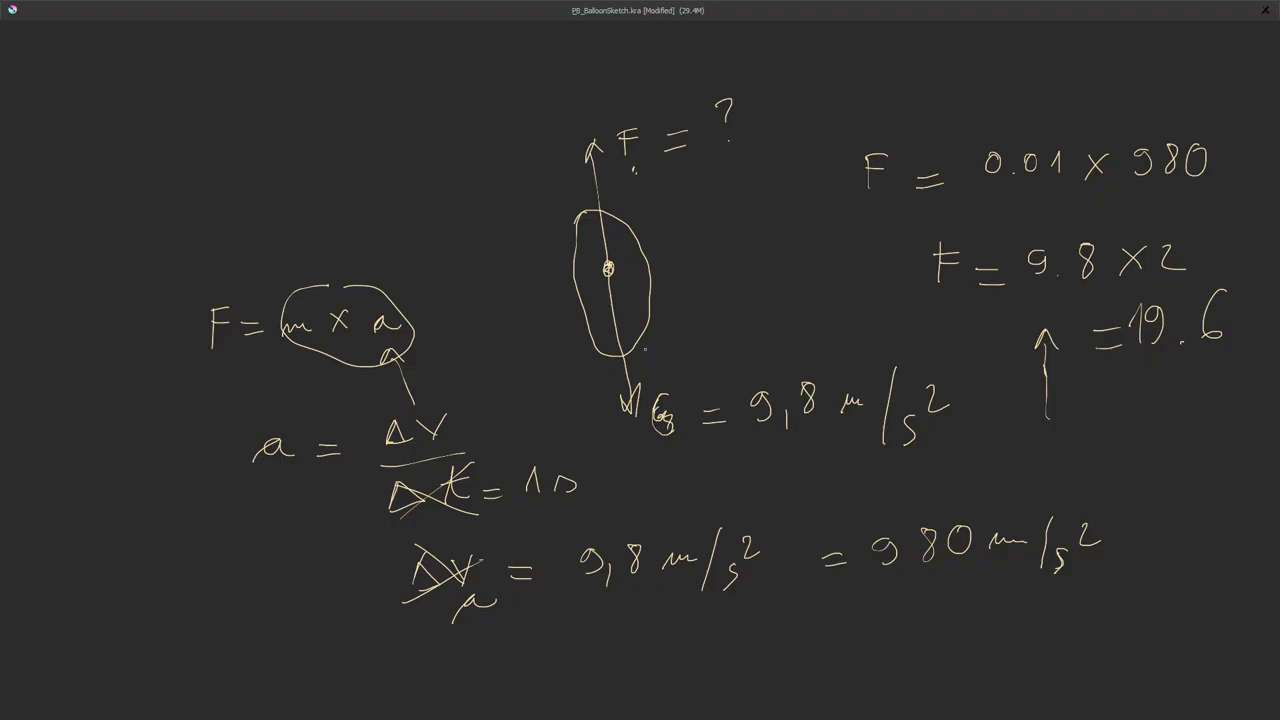
{"action": "key", "text": "alt+Tab"}
Display the PhysicsThruster's move gizmo in the blueprint viewport to examine its axis directions, and select the balloon mesh for comparison.
{"action": "right_click_drag", "start_coordinate": [575, 394], "coordinate": [603, 290]}
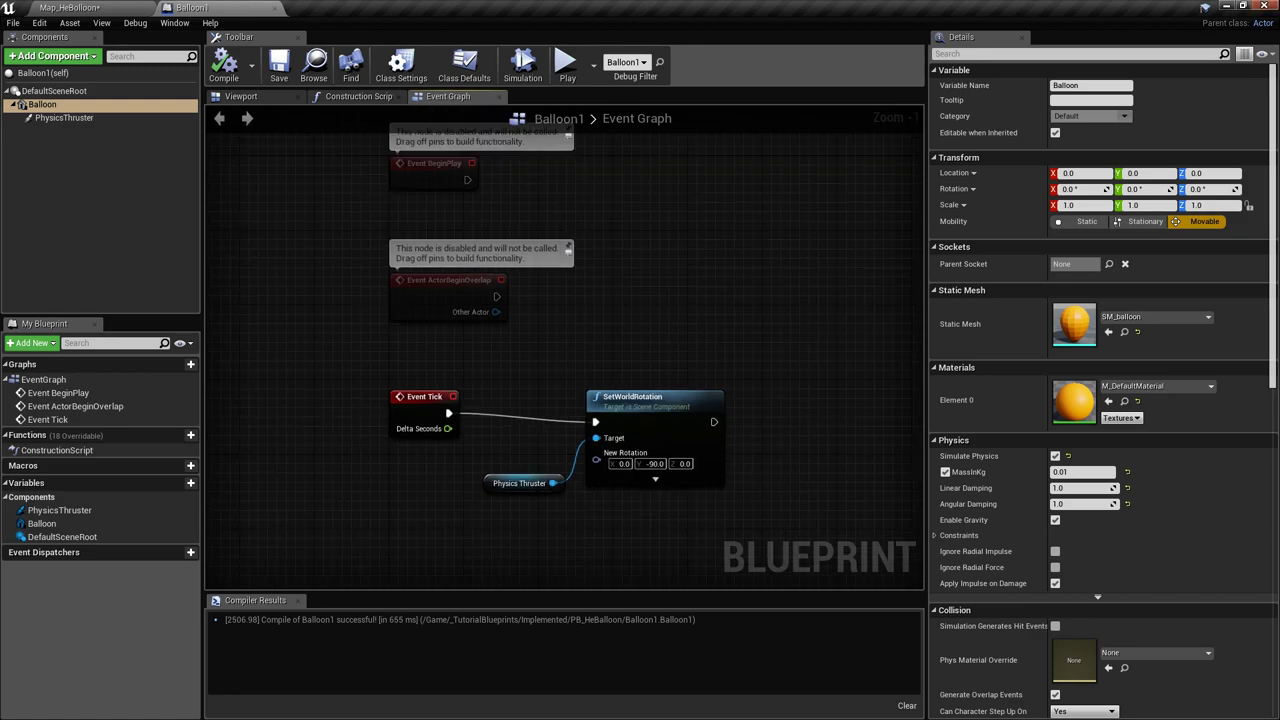
{"action": "left_click", "coordinate": [62, 118]}
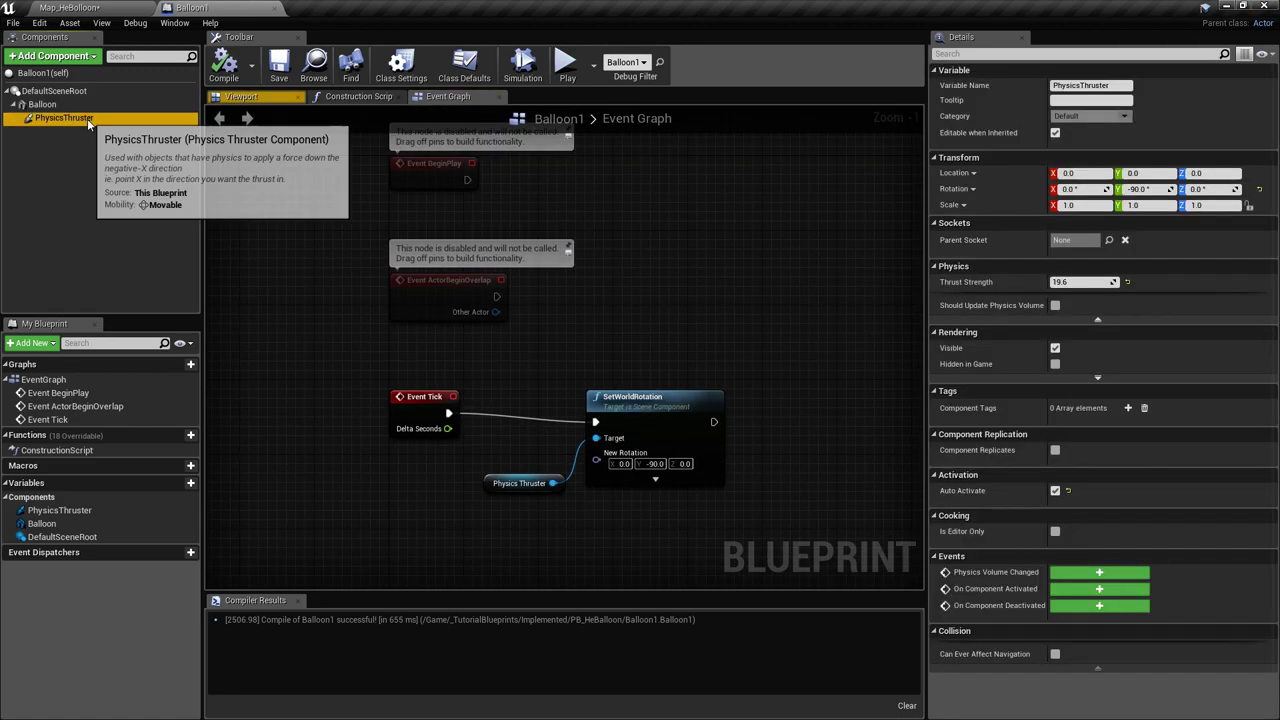
{"action": "left_click", "coordinate": [268, 98]}
{"action": "mouse_move", "coordinate": [504, 246]}
{"action": "right_mouse_down"}
{"action": "mouse_move", "coordinate": [492, 262]}
{"action": "mouse_move", "coordinate": [524, 248]}
{"action": "right_mouse_up"}
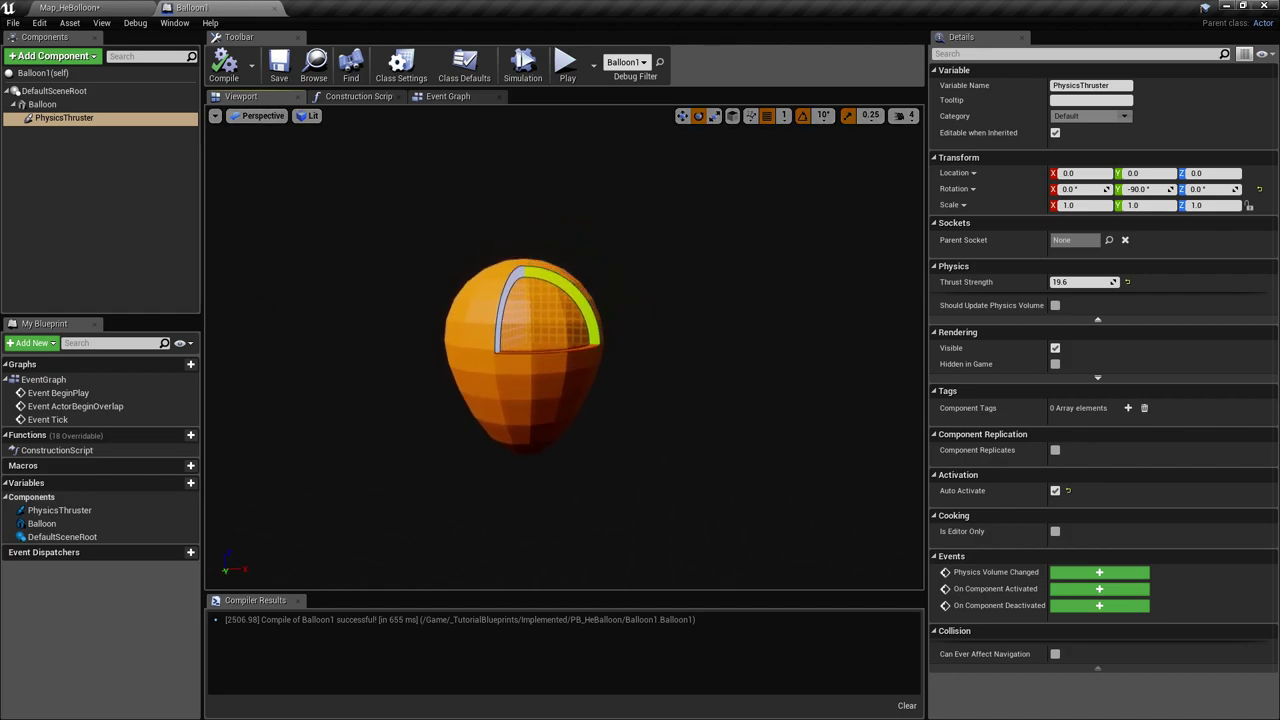
{"action": "left_click", "coordinate": [682, 115]}
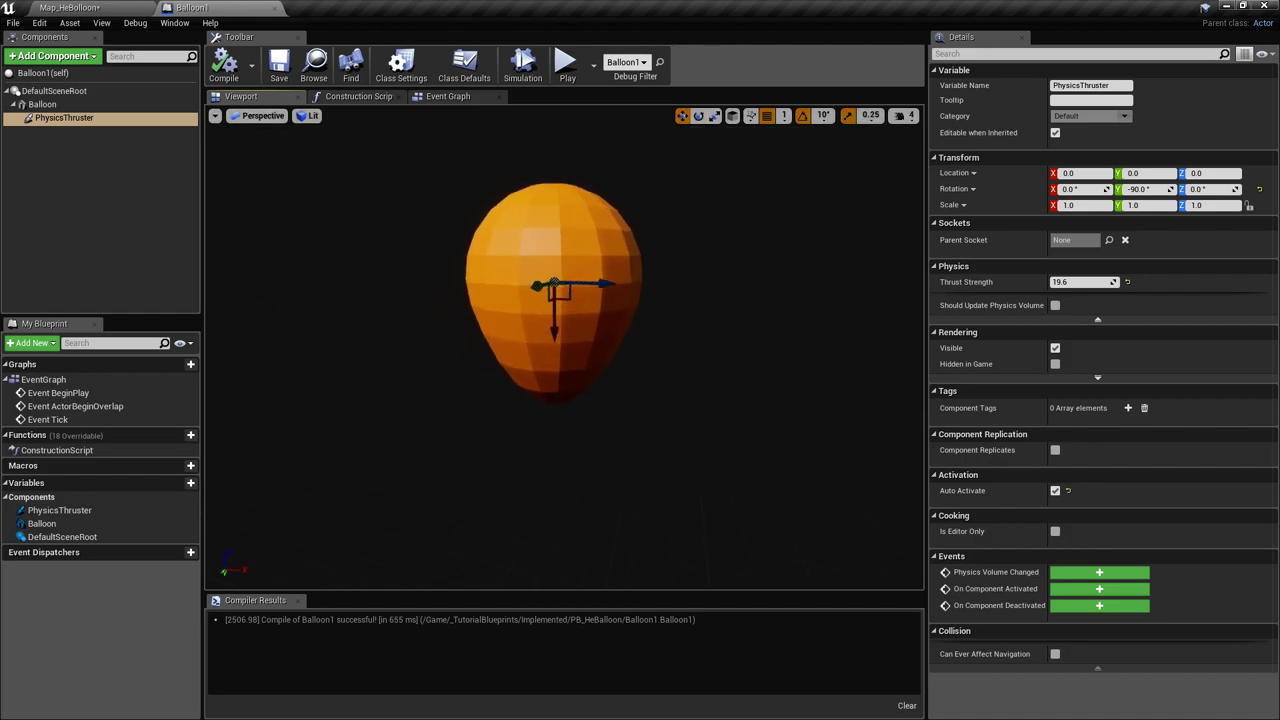
{"action": "right_click_drag", "start_coordinate": [438, 278], "coordinate": [450, 264]}
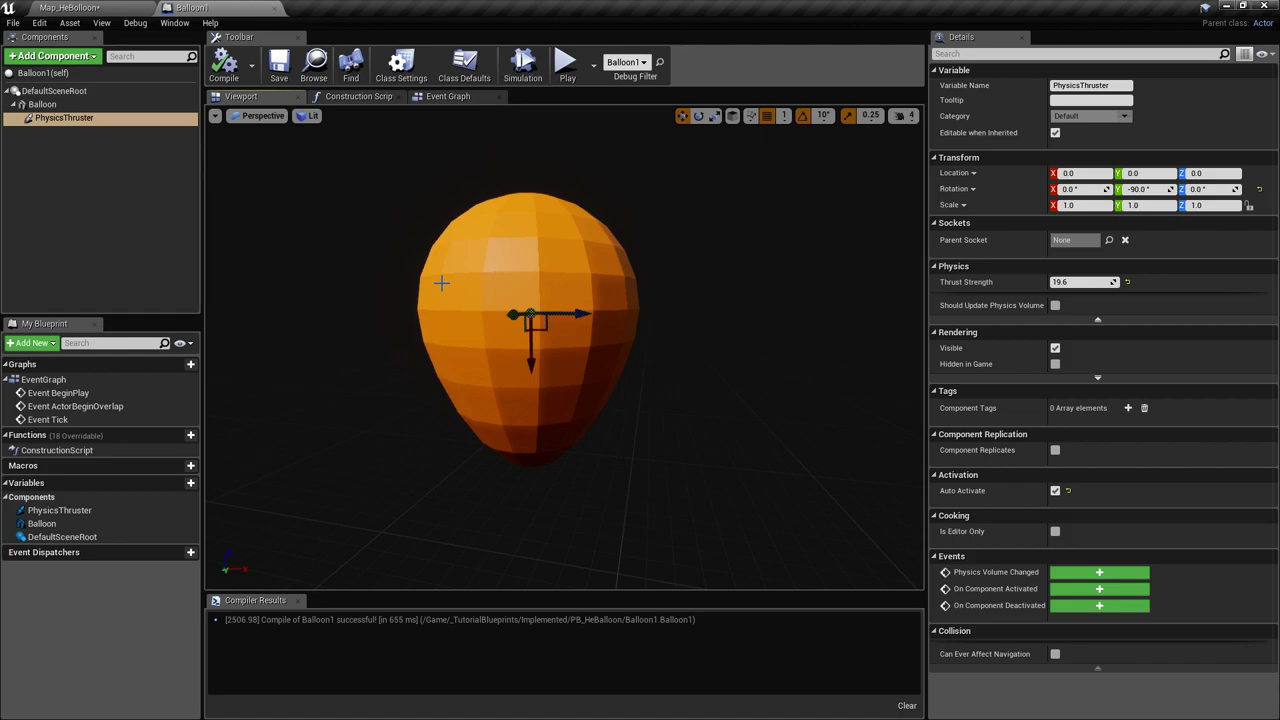
{"action": "right_click_drag", "start_coordinate": [528, 352], "coordinate": [518, 343]}
{"action": "left_click", "coordinate": [96, 120]}
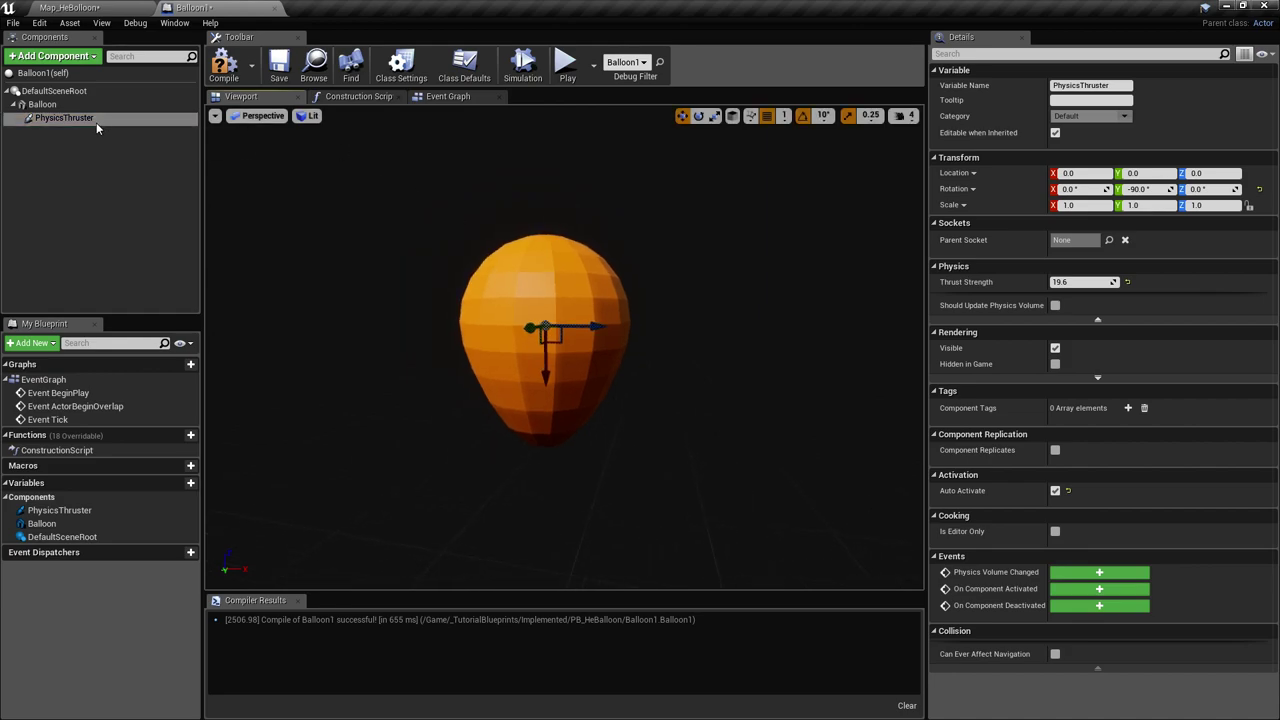
{"action": "scroll", "coordinate": [540, 313], "scroll_direction": "up", "scroll_amount": 3}
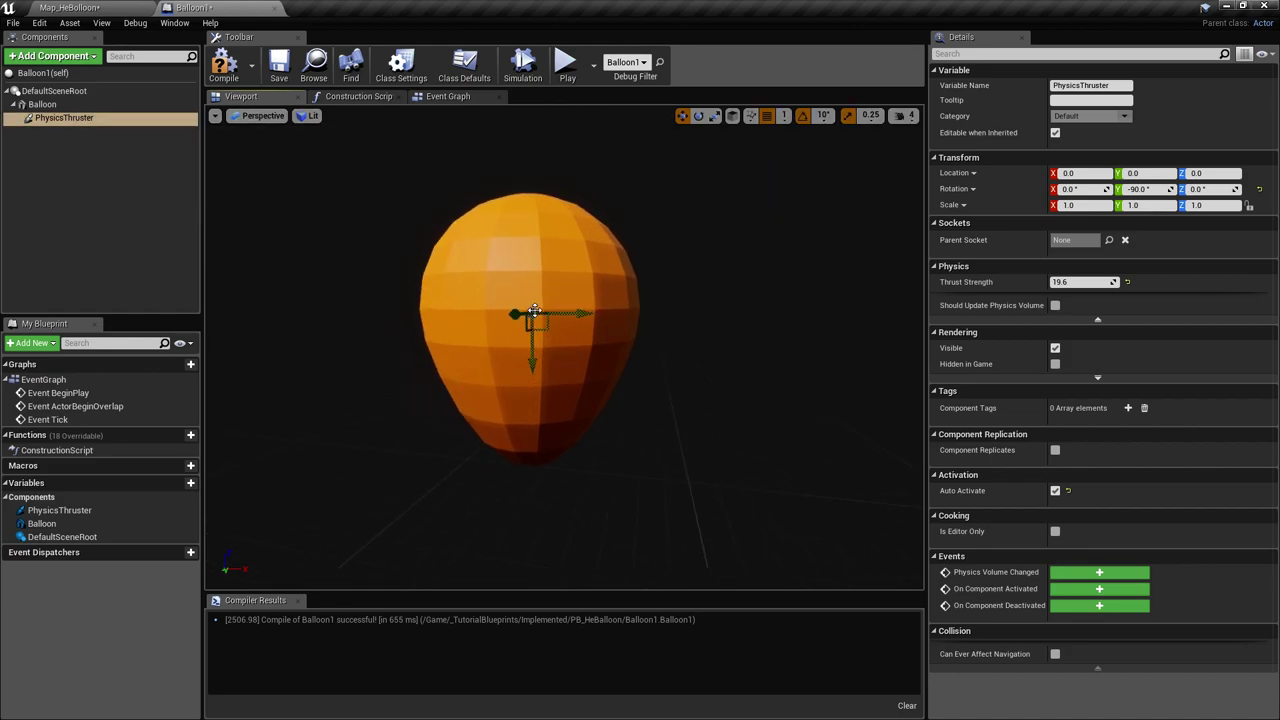
{"action": "left_click", "coordinate": [450, 337]}
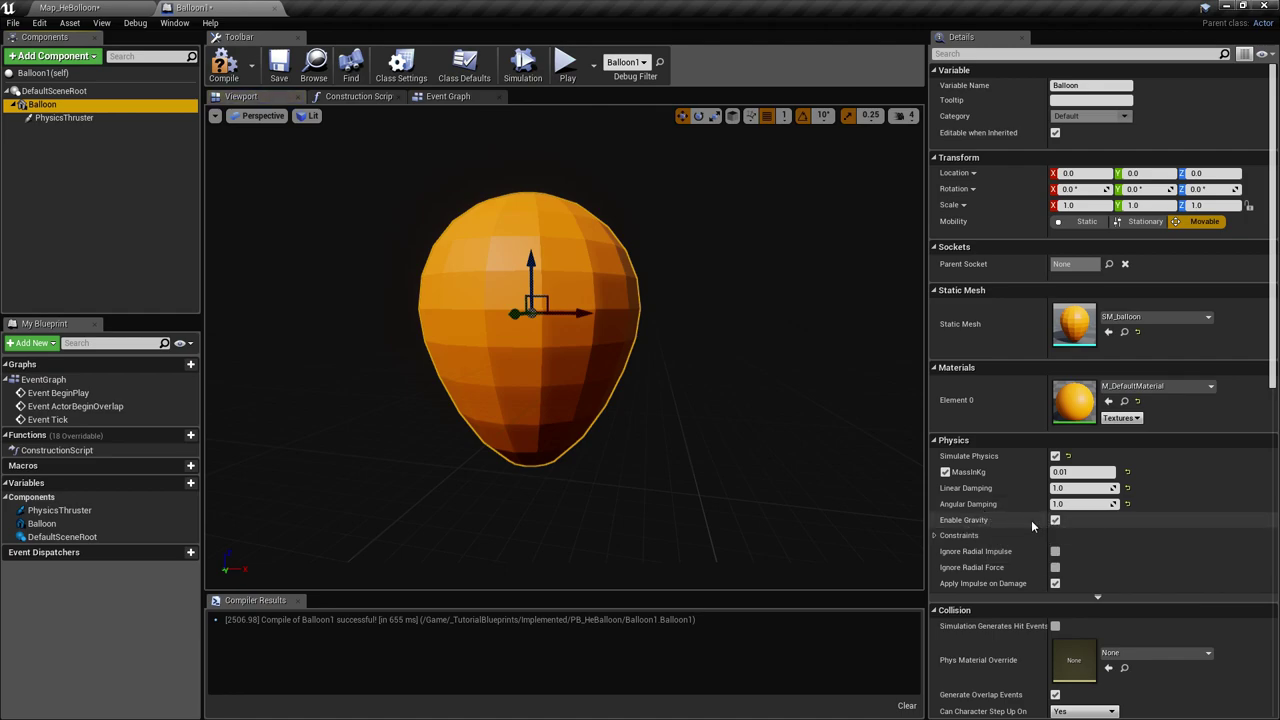
Play the Map_HeBolloon level to observe how the balloons float, end the session, and save the Balloon1 blueprint.
{"action": "right_click_drag", "start_coordinate": [754, 446], "coordinate": [754, 447]}
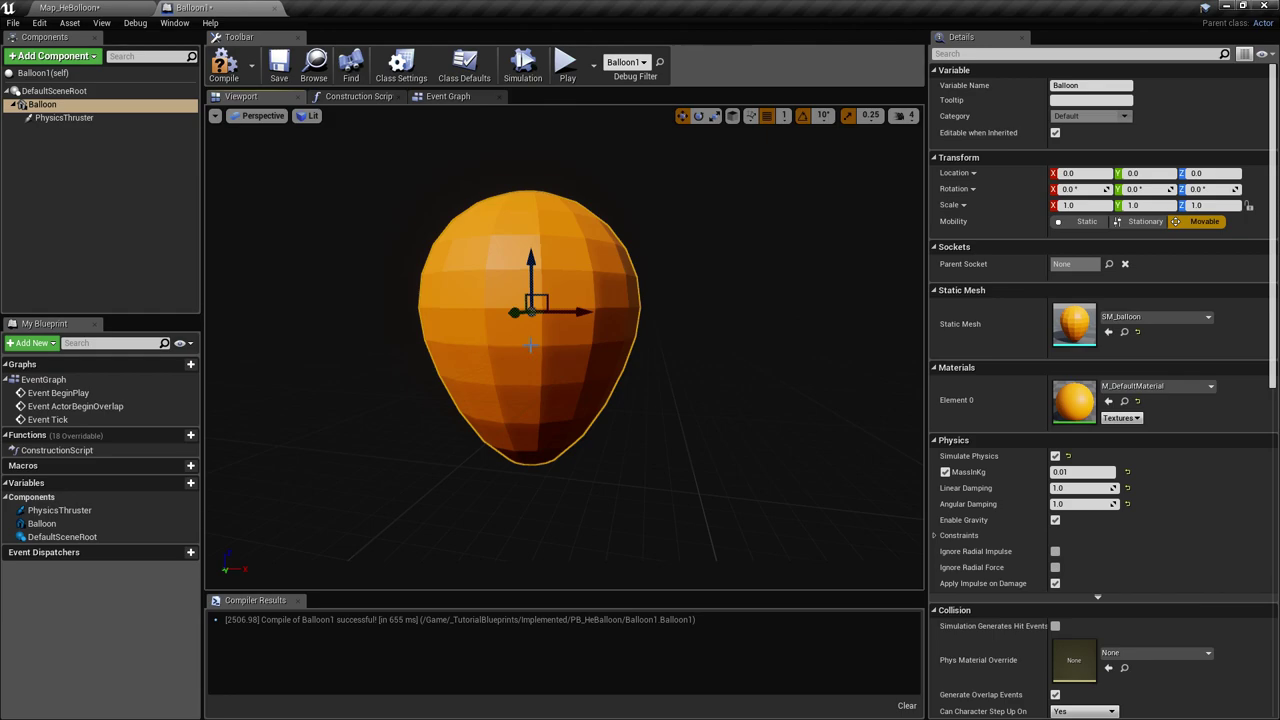
{"action": "left_click", "coordinate": [64, 118]}
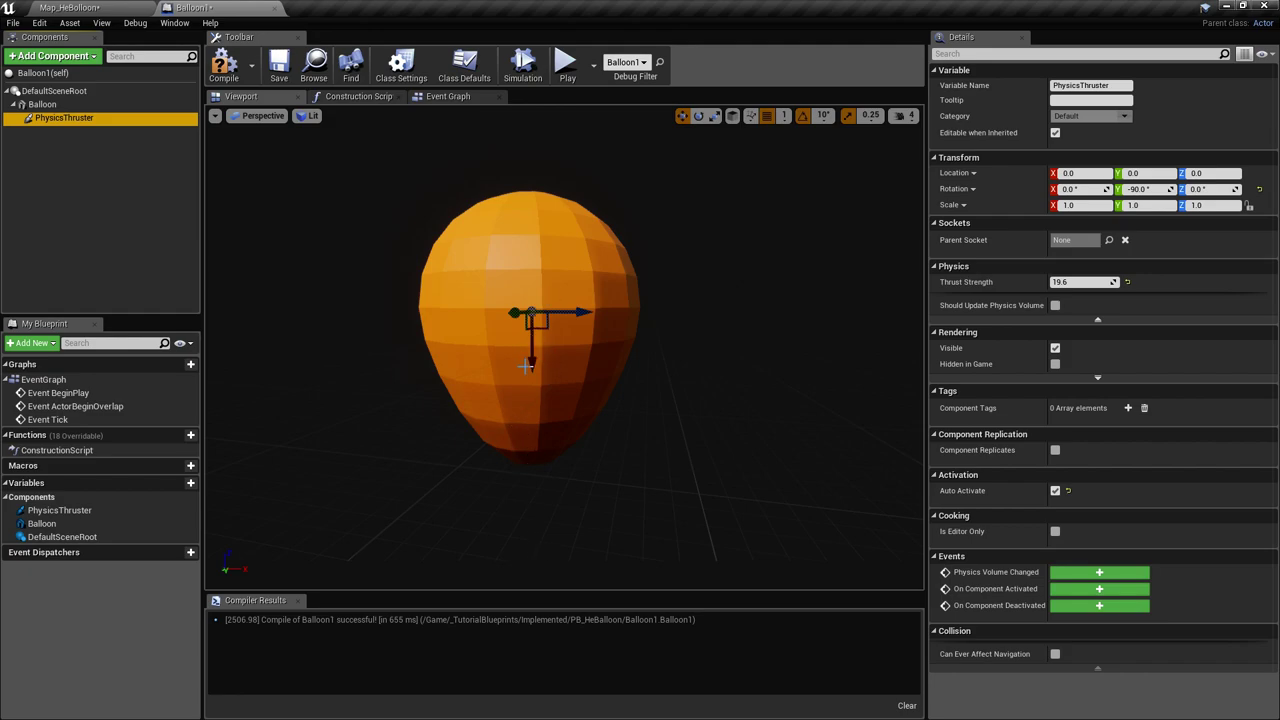
{"action": "left_click", "coordinate": [117, 8]}
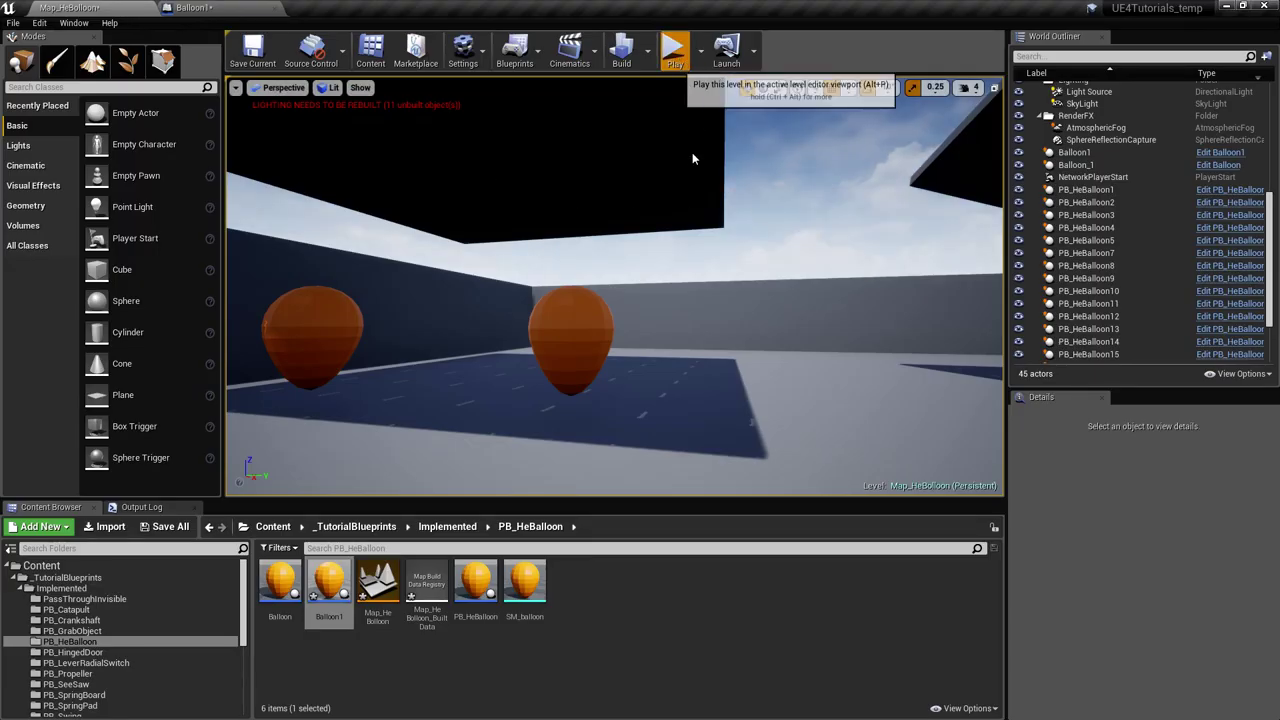
{"action": "left_click", "coordinate": [815, 218]}
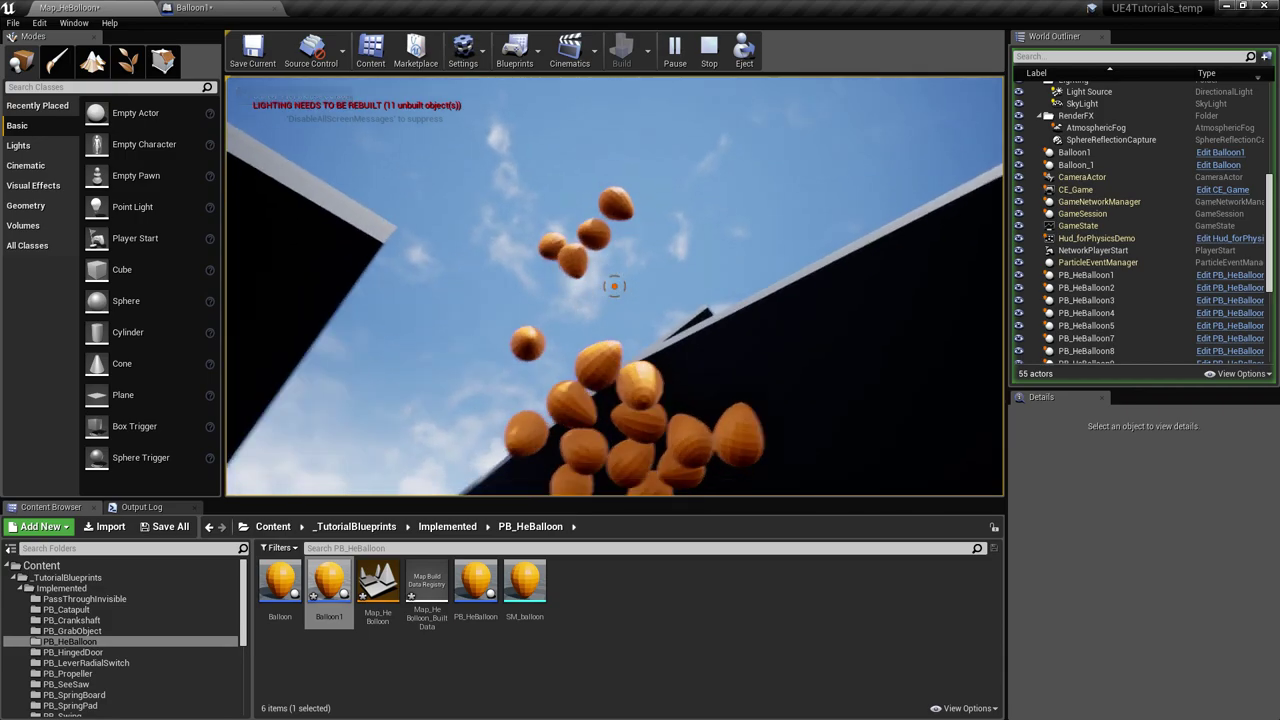
{"action": "key", "text": "shift+F1"}
{"action": "key", "text": "Escape"}
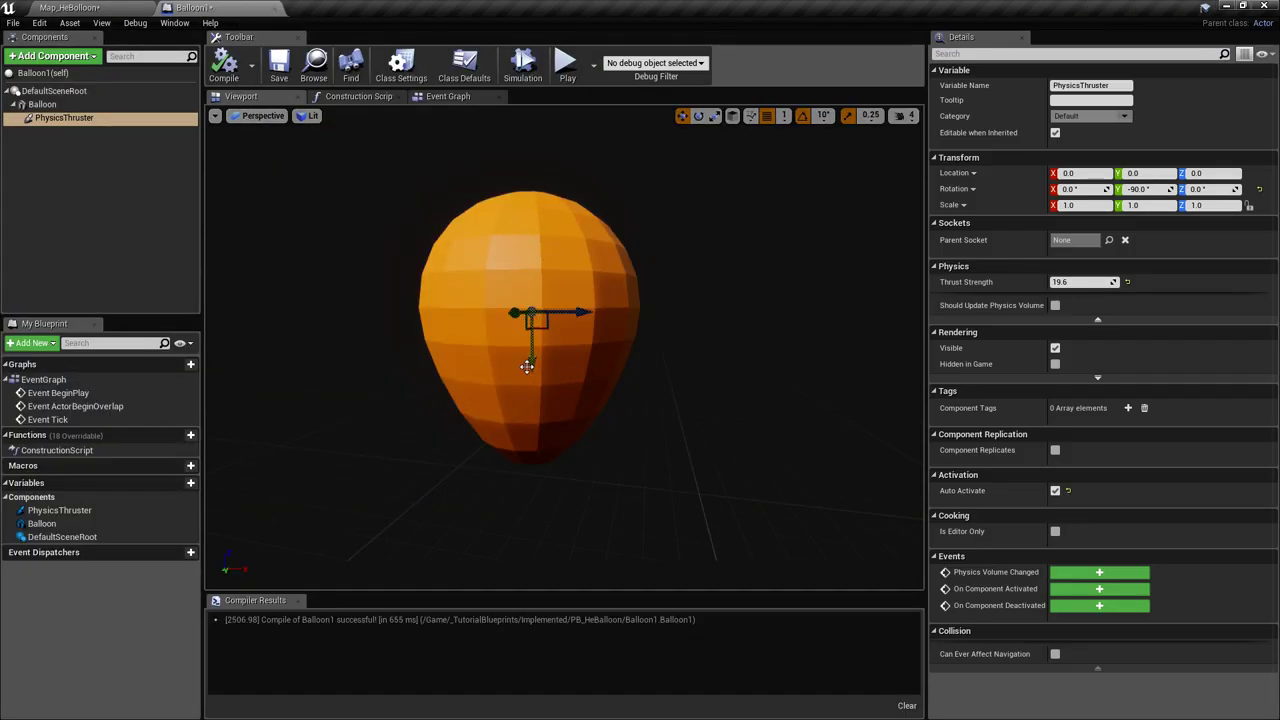
{"action": "key", "text": "ctrl+s"}
{"action": "right_click_drag", "start_coordinate": [553, 470], "coordinate": [541, 464]}
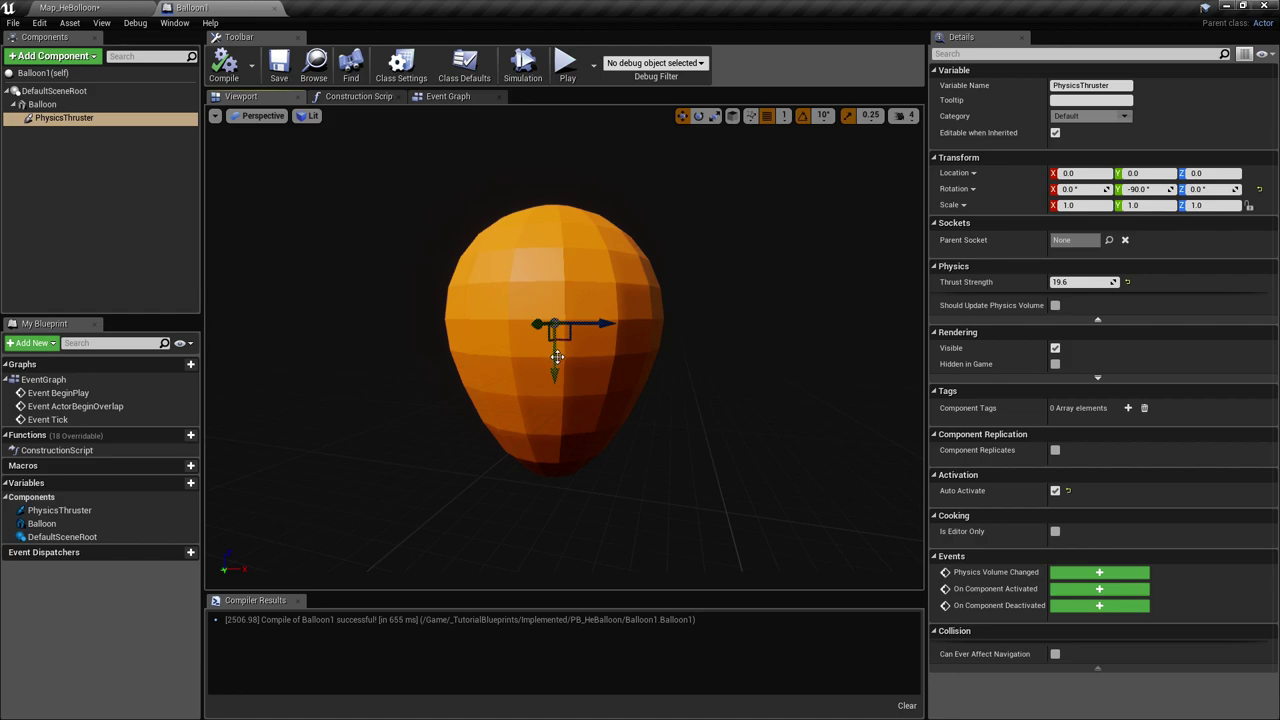
Add a Balloon component reference to the event graph and connect it to a Get Center Of Mass node.
{"action": "left_click", "coordinate": [447, 96]}
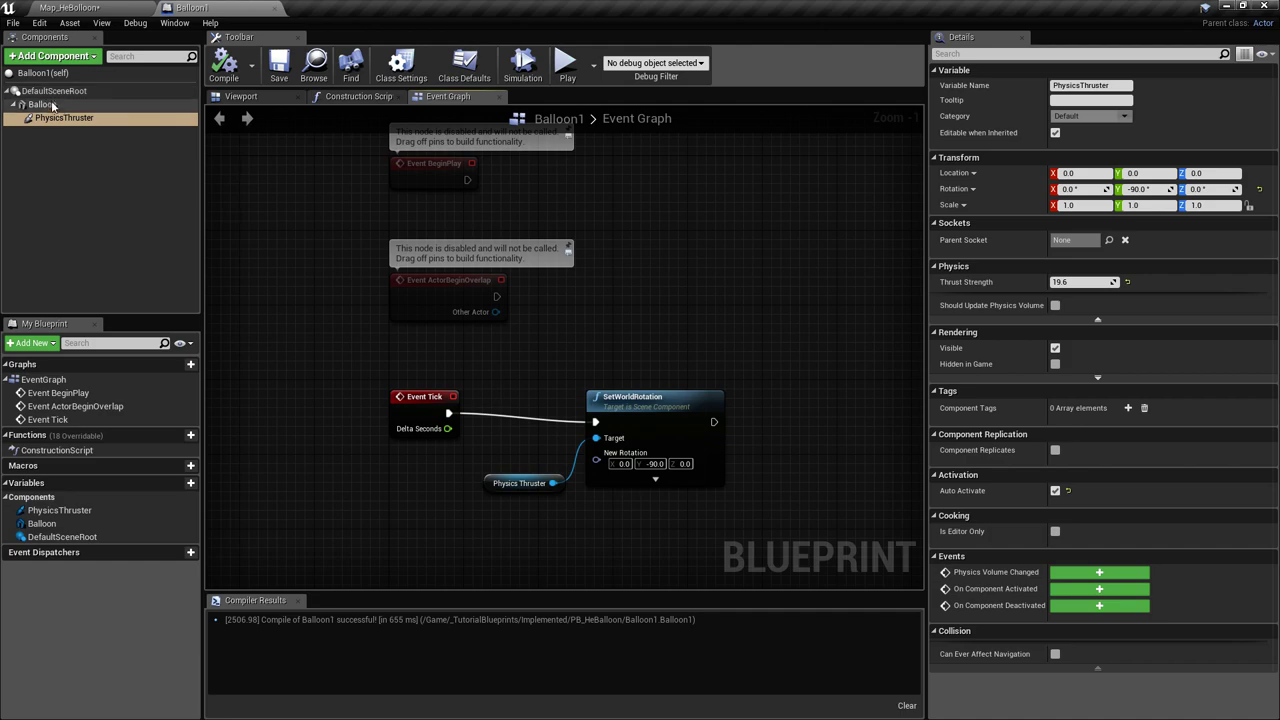
{"action": "left_click_drag", "start_coordinate": [42, 104], "coordinate": [714, 295]}
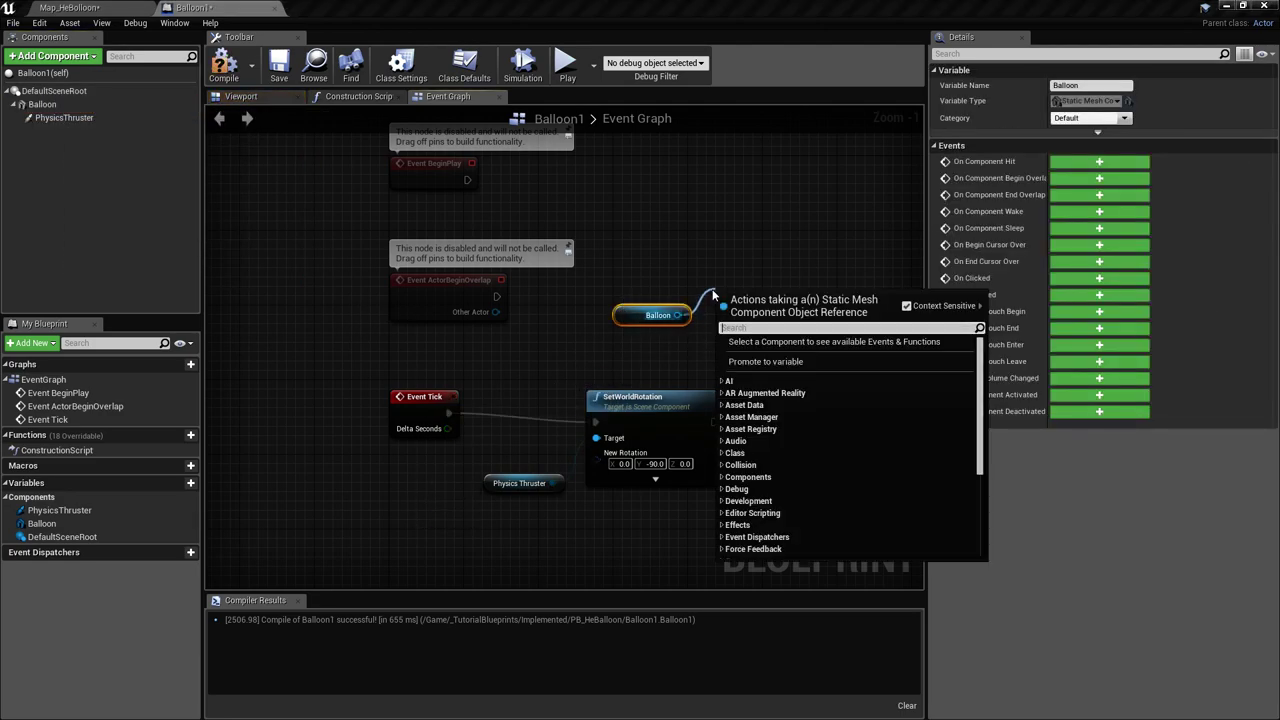
{"action": "type", "text": "get ve"}
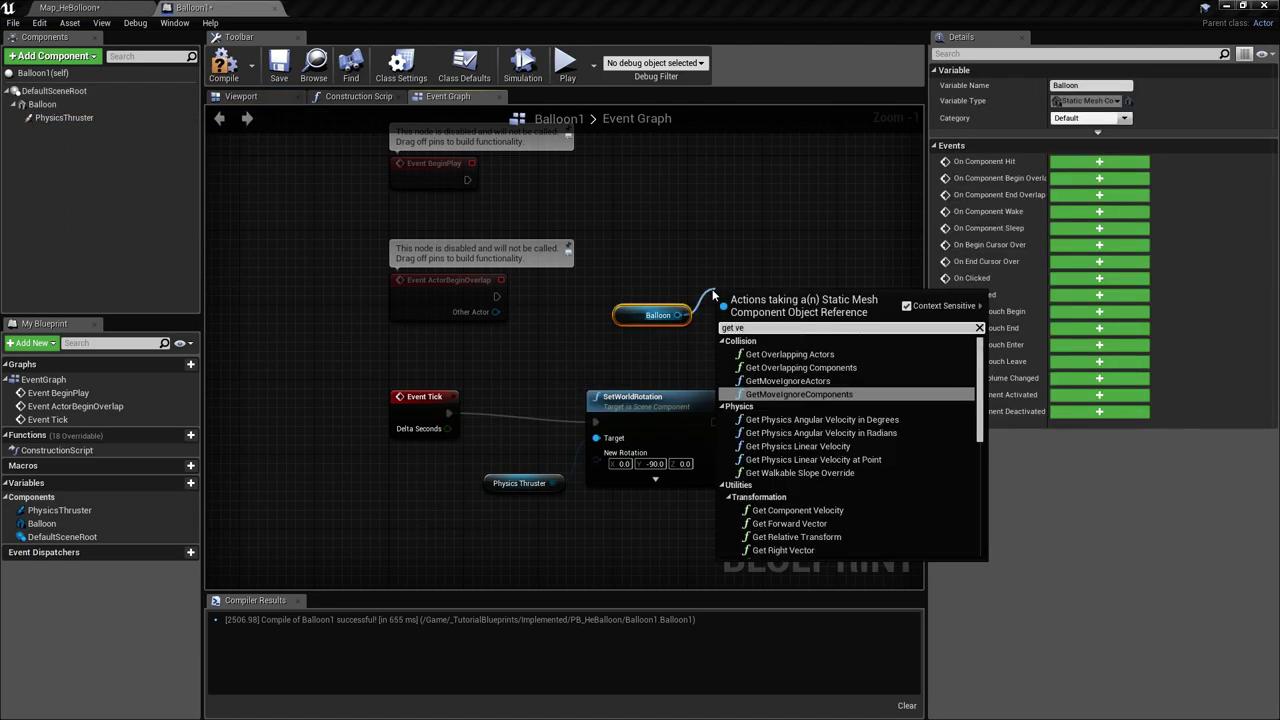
{"action": "key", "text": "BackSpace"}
{"action": "key", "text": "BackSpace"}
{"action": "type", "text": "com"}
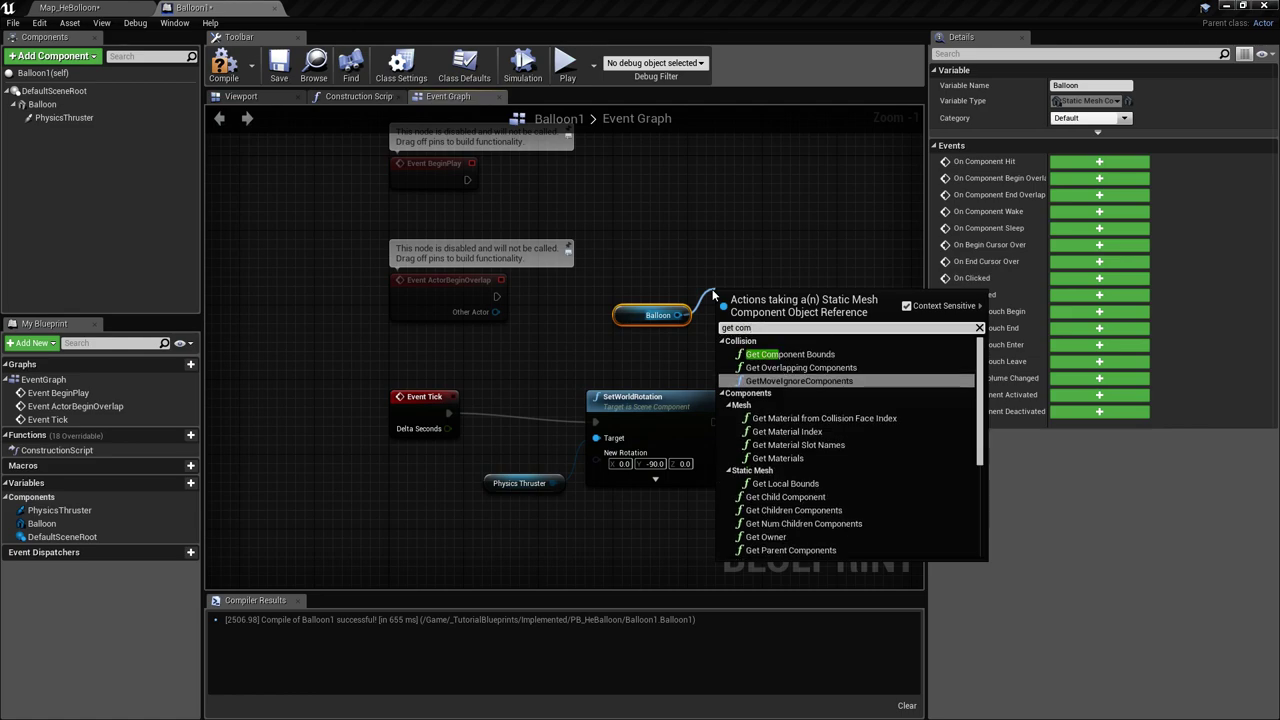
{"action": "key", "text": "BackSpace"}
{"action": "key", "text": "BackSpace"}
{"action": "type", "text": "emte"}
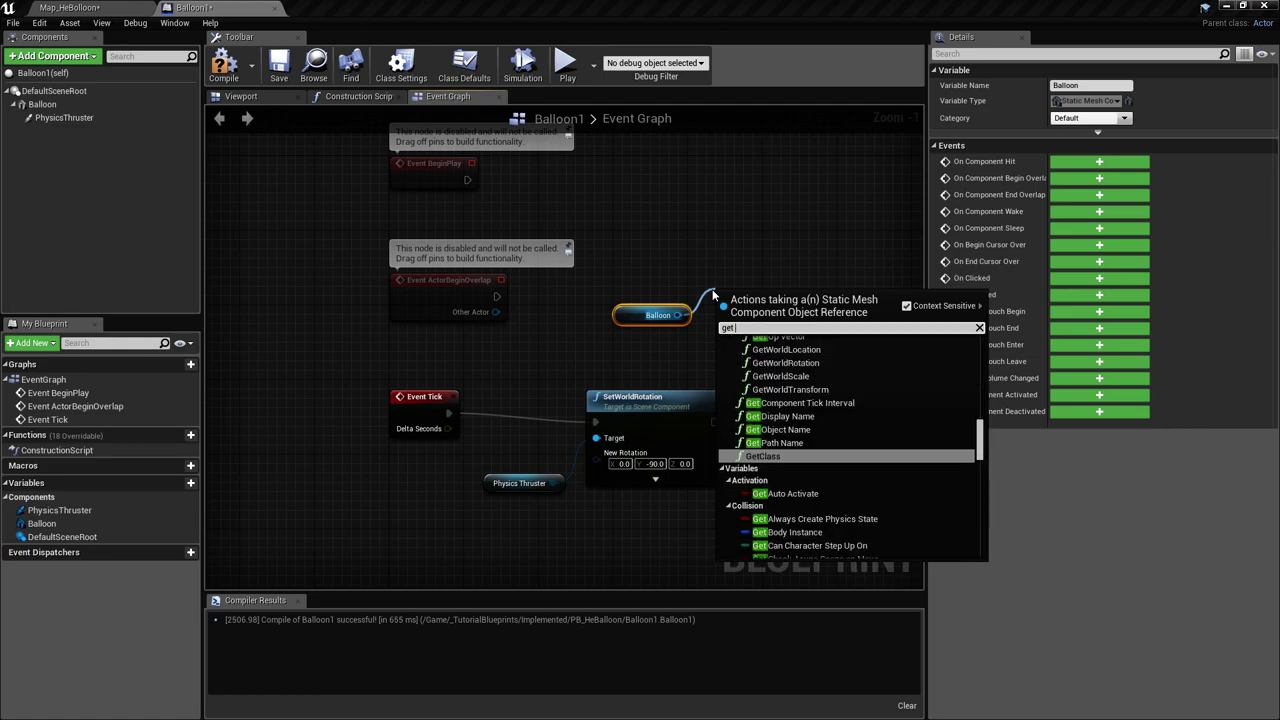
{"action": "key", "text": "BackSpace"}
{"action": "key", "text": "BackSpace"}
{"action": "key", "text": "BackSpace"}
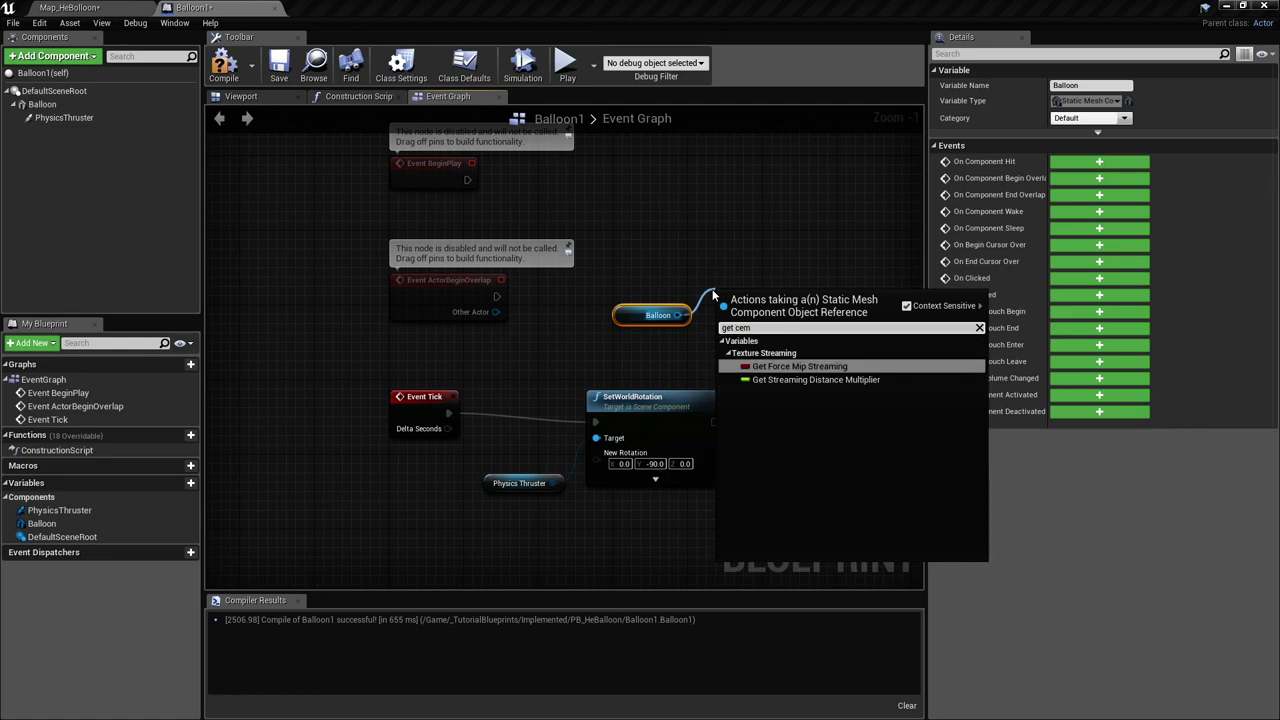
{"action": "type", "text": "nter"}
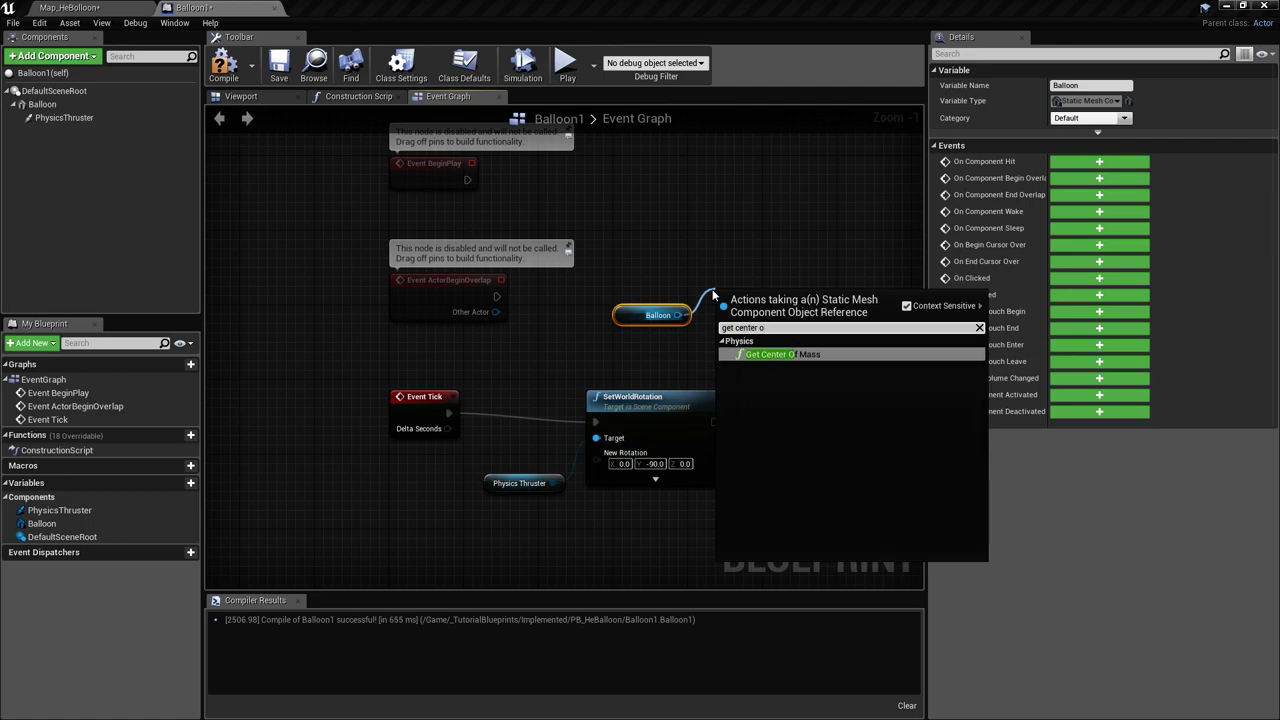
{"action": "type", "text": " o"}
{"action": "left_click", "coordinate": [849, 354]}
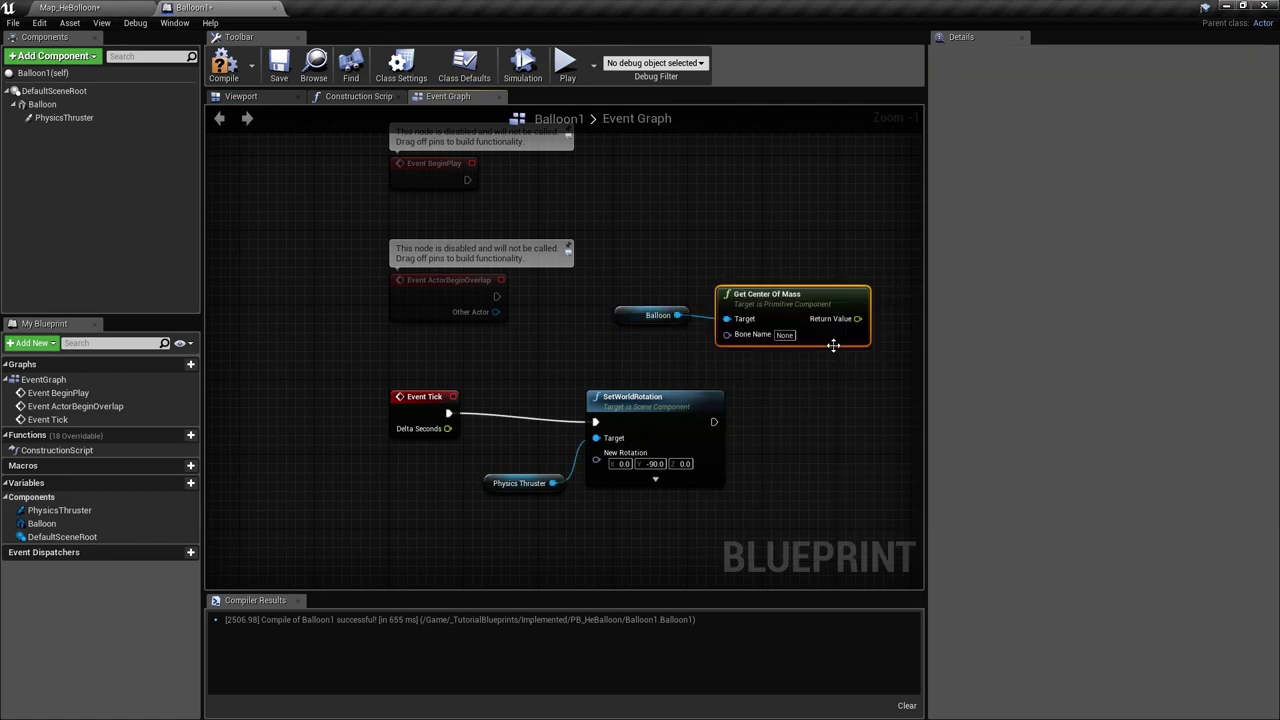
Delete the Balloon reference and Get Center Of Mass nodes from the event graph.
{"action": "right_click_drag", "start_coordinate": [805, 333], "coordinate": [747, 317]}
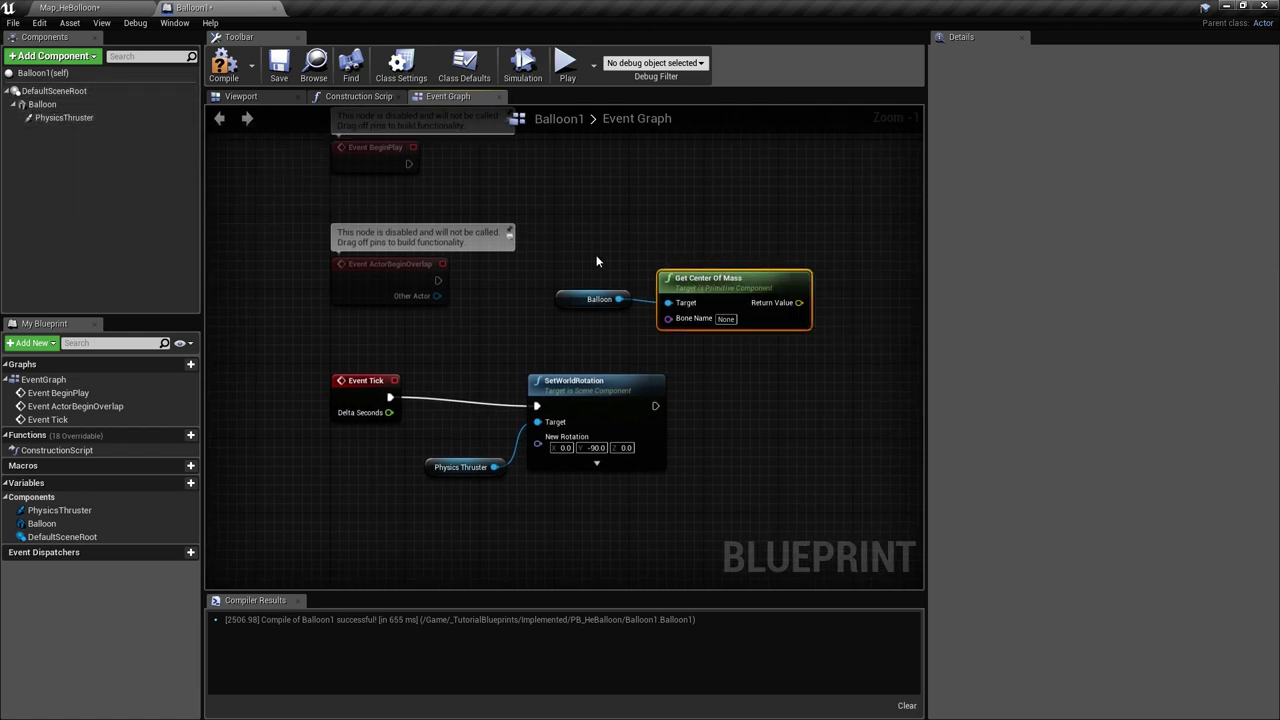
{"action": "left_click_drag", "start_coordinate": [597, 261], "coordinate": [745, 340]}
{"action": "key", "text": "Delete"}
{"action": "right_click_drag", "start_coordinate": [561, 226], "coordinate": [425, 181]}
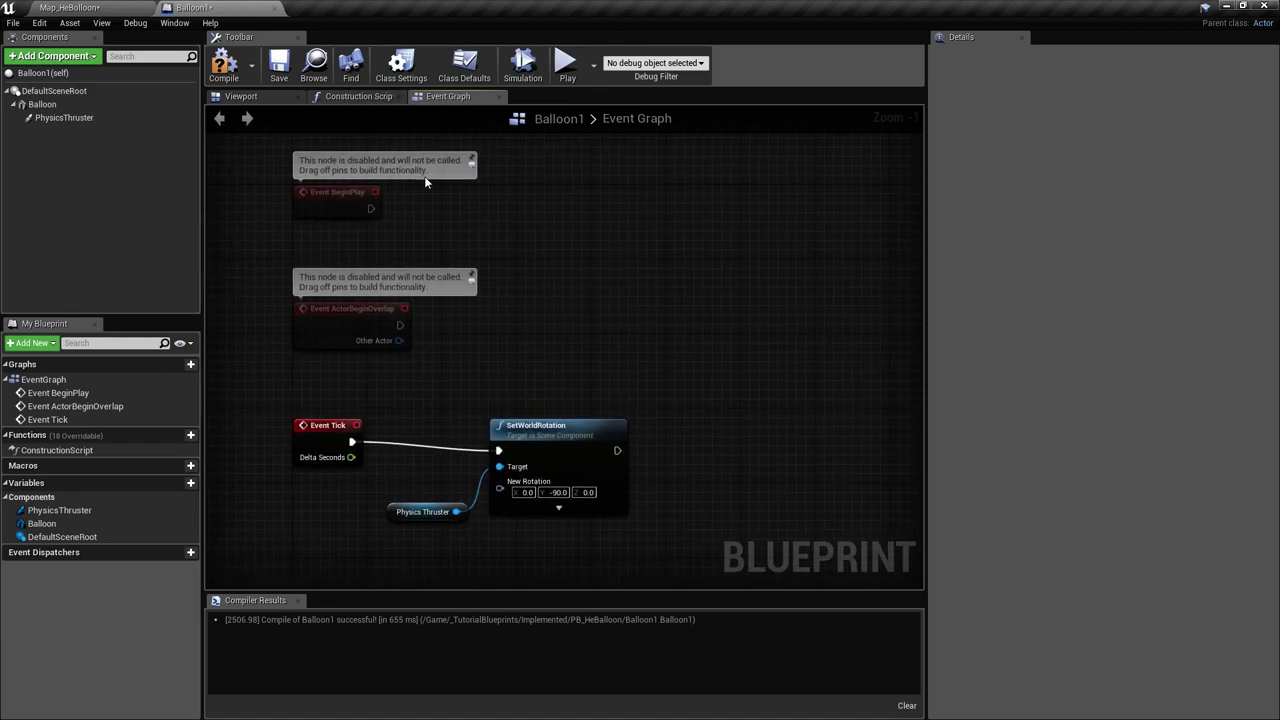
Examine where the PhysicsThruster sits inside the balloon mesh and look at the balloons placed in the level.
{"action": "left_click", "coordinate": [70, 118]}
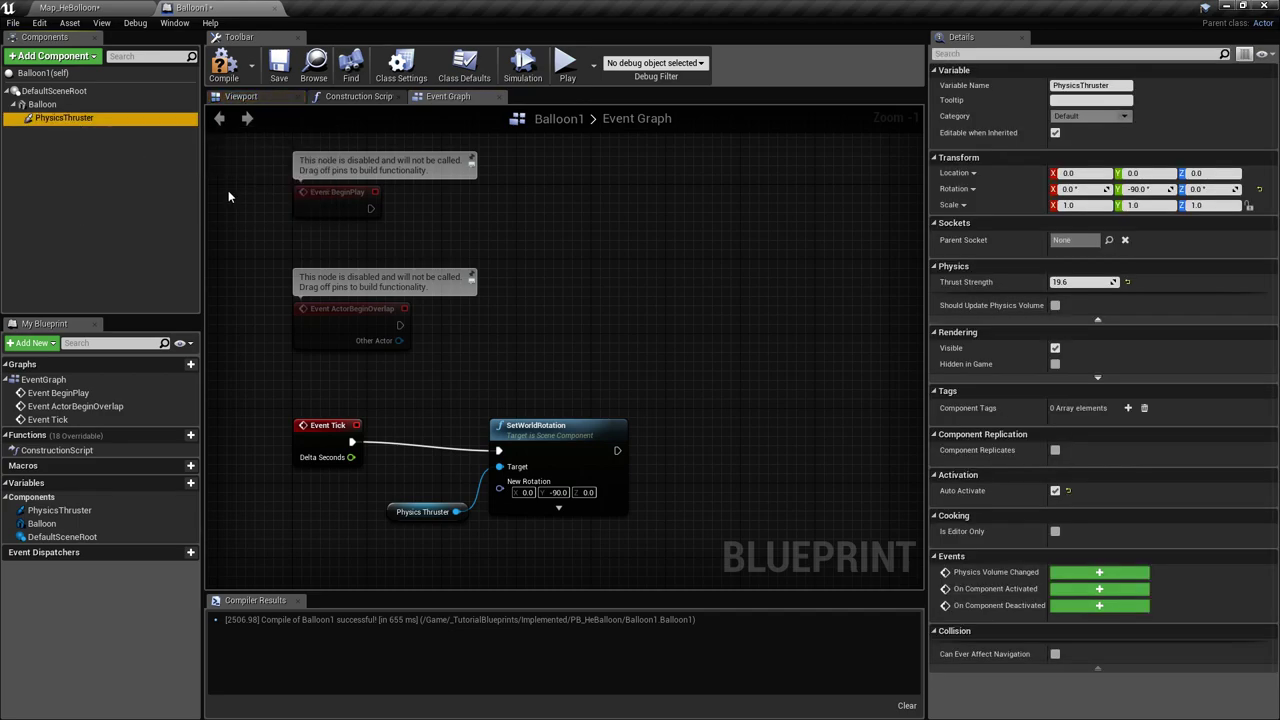
{"action": "left_click", "coordinate": [242, 96]}
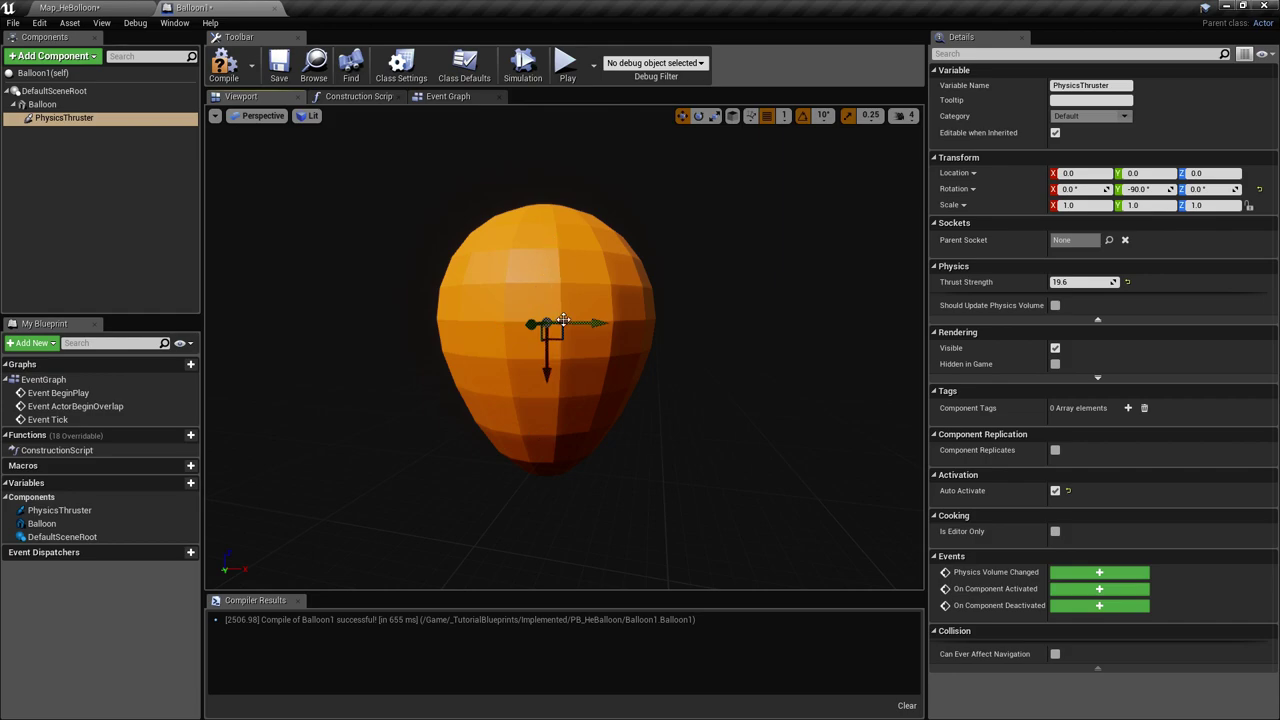
{"action": "left_click_drag", "start_coordinate": [533, 304], "coordinate": [533, 352]}
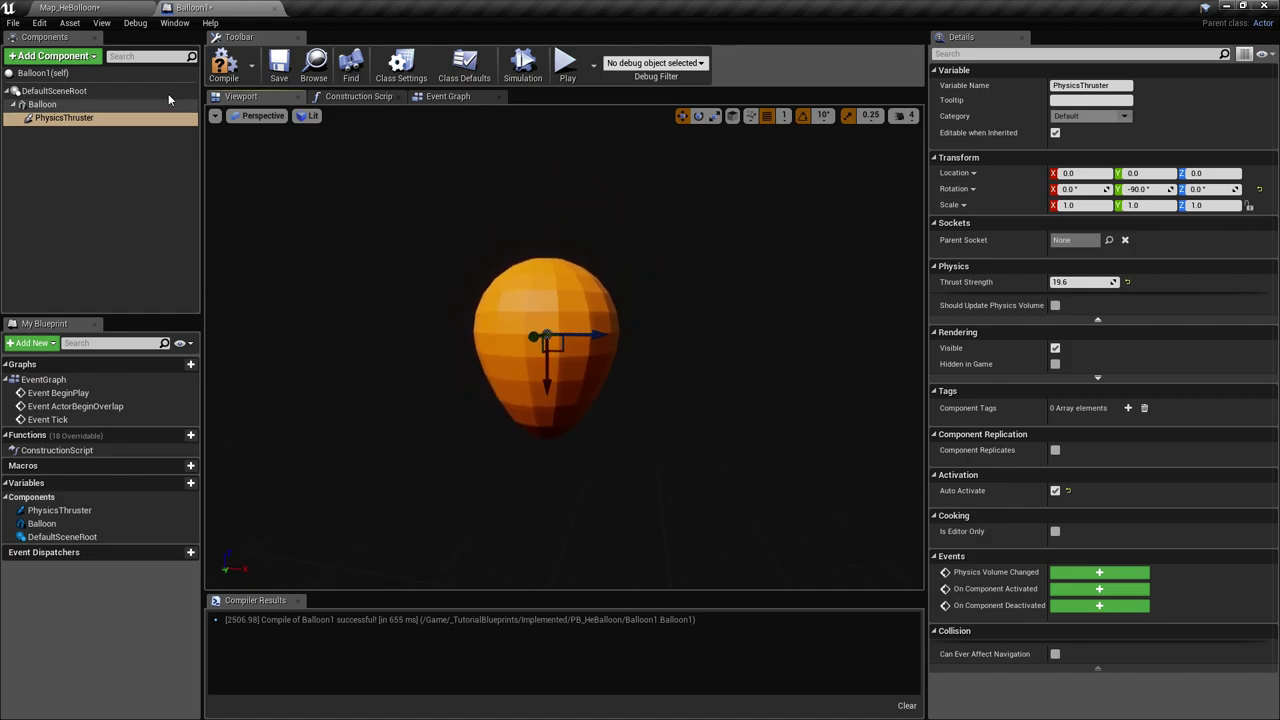
{"action": "left_click", "coordinate": [106, 10]}
{"action": "mouse_move", "coordinate": [671, 296]}
{"action": "right_mouse_down"}
{"action": "mouse_move", "coordinate": [745, 335]}
{"action": "mouse_move", "coordinate": [690, 265]}
{"action": "mouse_move", "coordinate": [712, 280]}
{"action": "mouse_move", "coordinate": [671, 294]}
{"action": "right_mouse_up"}
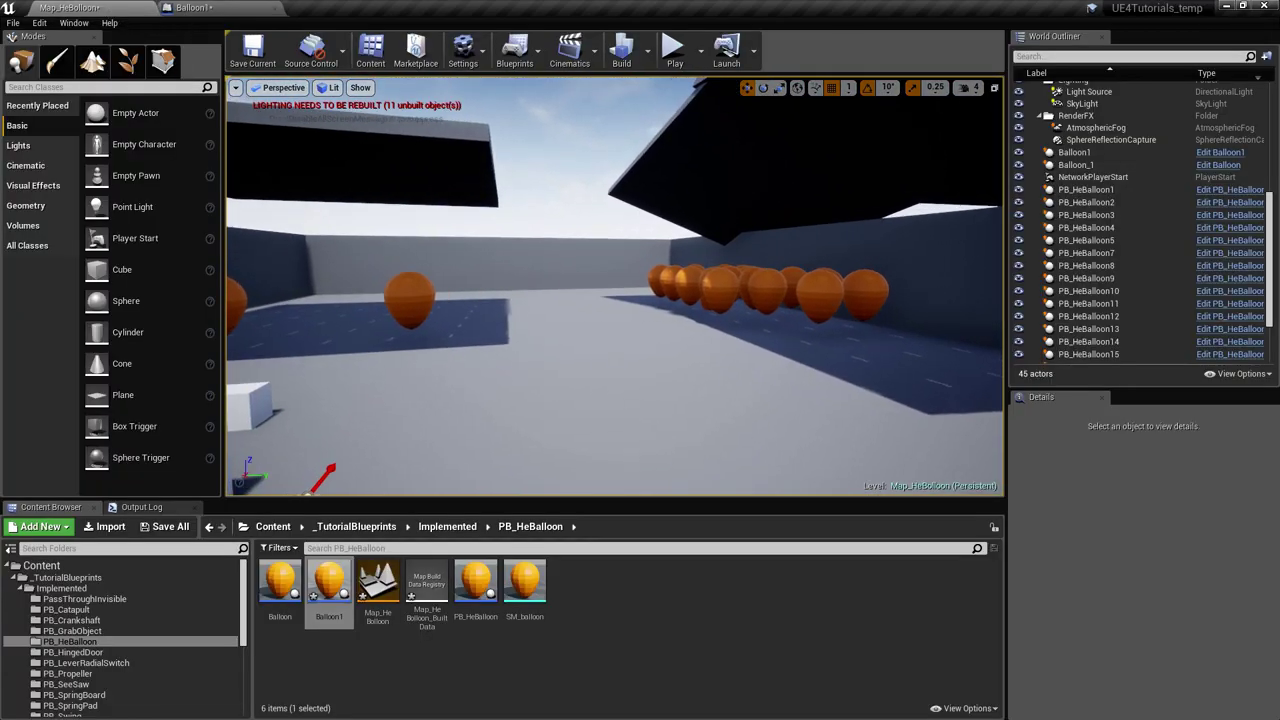
{"action": "left_click", "coordinate": [193, 7]}
{"action": "right_click_drag", "start_coordinate": [365, 176], "coordinate": [365, 176]}
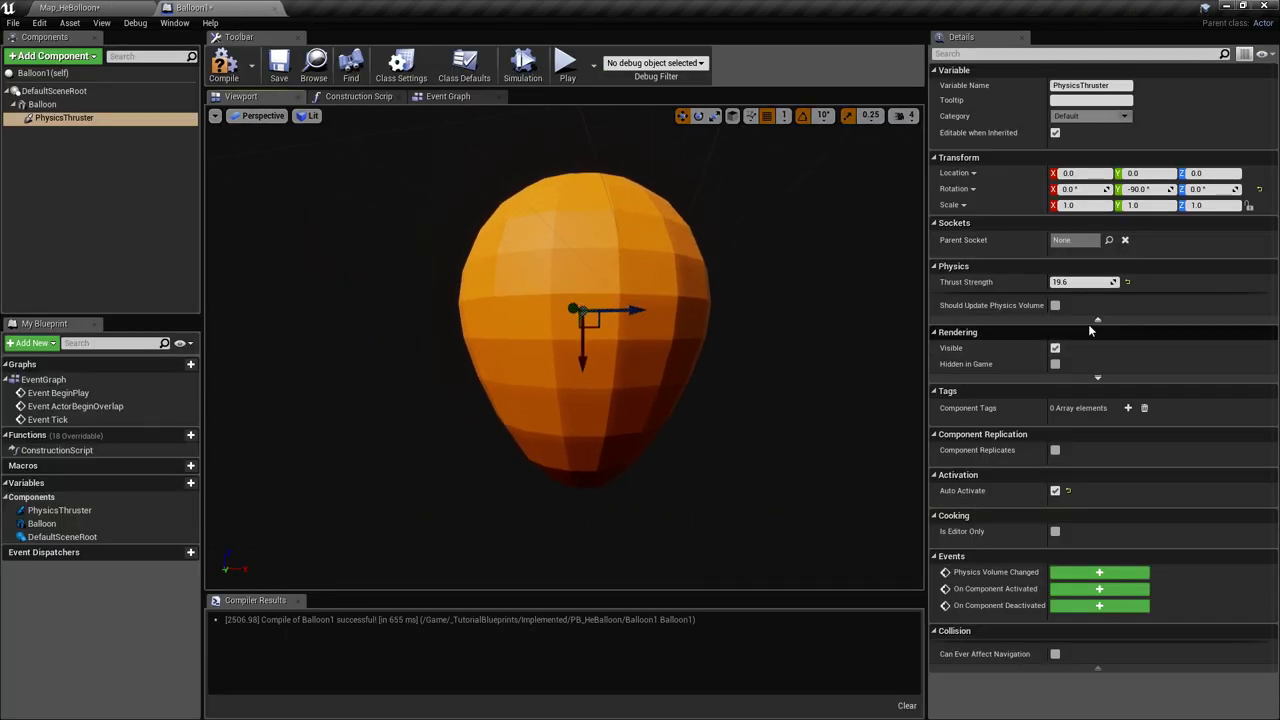
Set the PhysicsThruster's Thrust Strength to 9.8, then save and compile the Balloon1 blueprint.
{"action": "left_click", "coordinate": [1088, 282]}
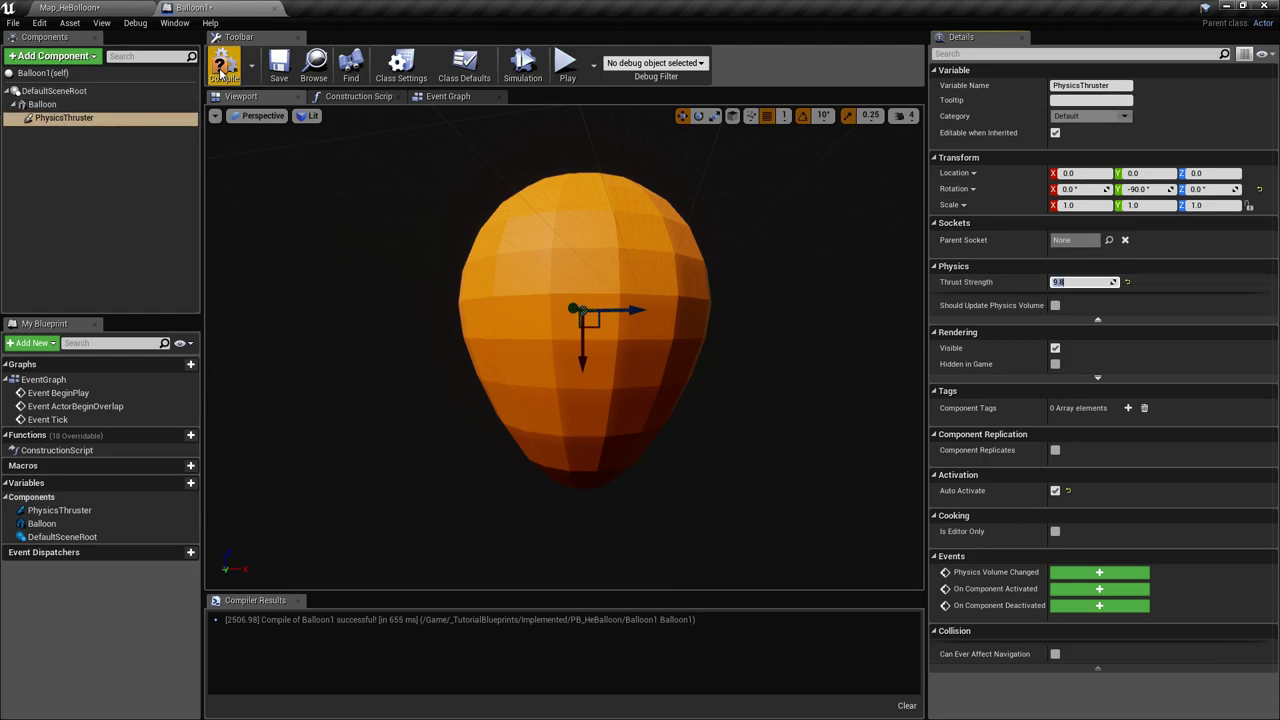
{"action": "left_click", "coordinate": [281, 71]}
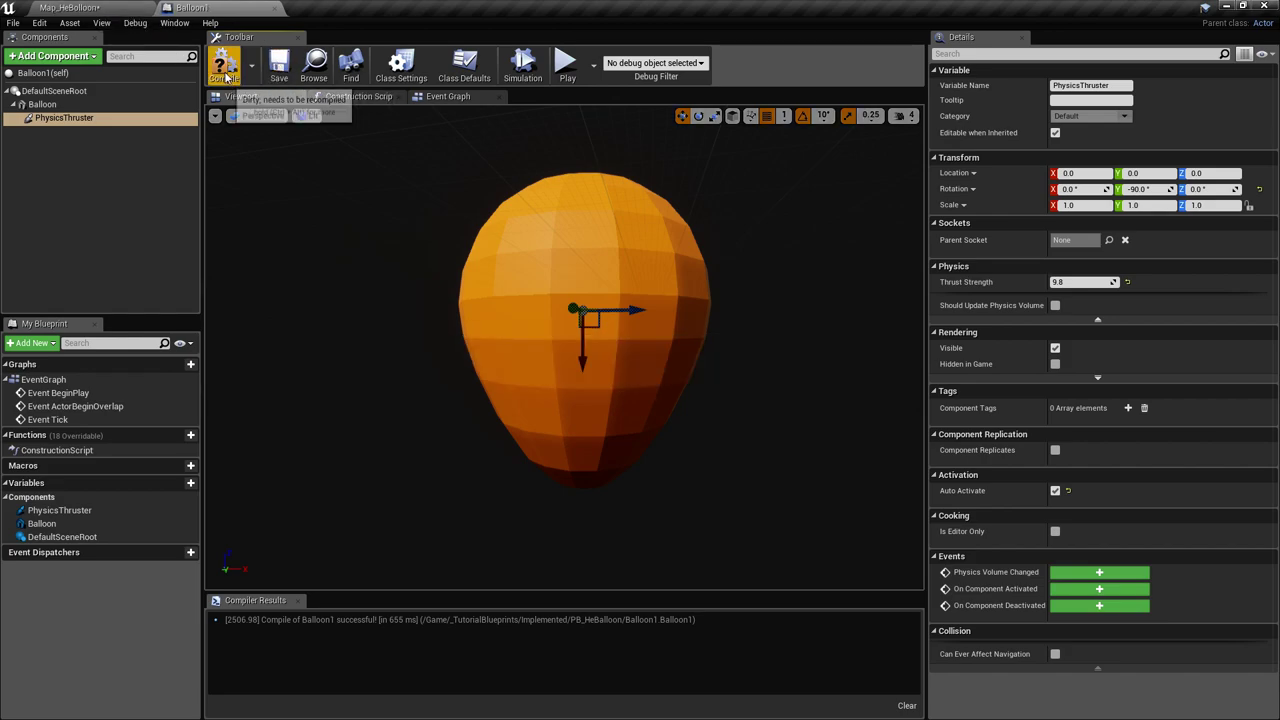
{"action": "left_click", "coordinate": [224, 66]}
Play the level, walk up to the balloon and grab it to test how it moves at the 9.8 thrust.
{"action": "left_click", "coordinate": [70, 7]}
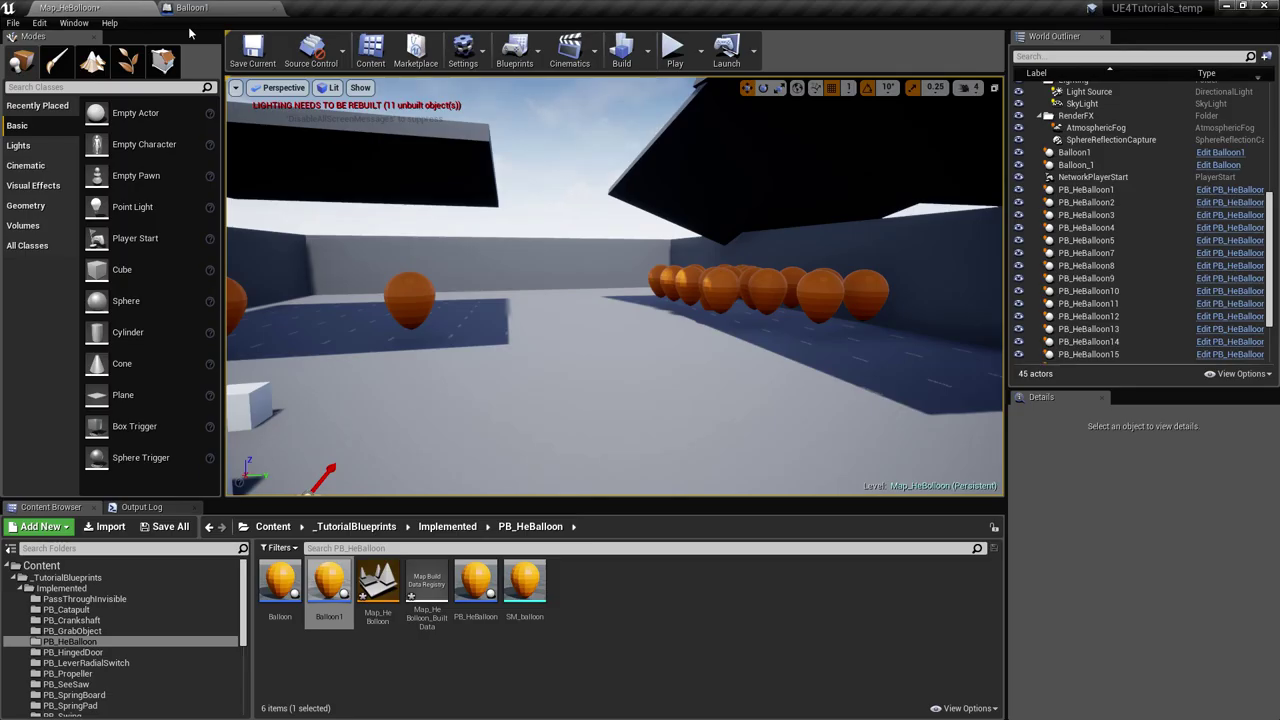
{"action": "left_click", "coordinate": [671, 50]}
{"action": "key", "text": "w"}
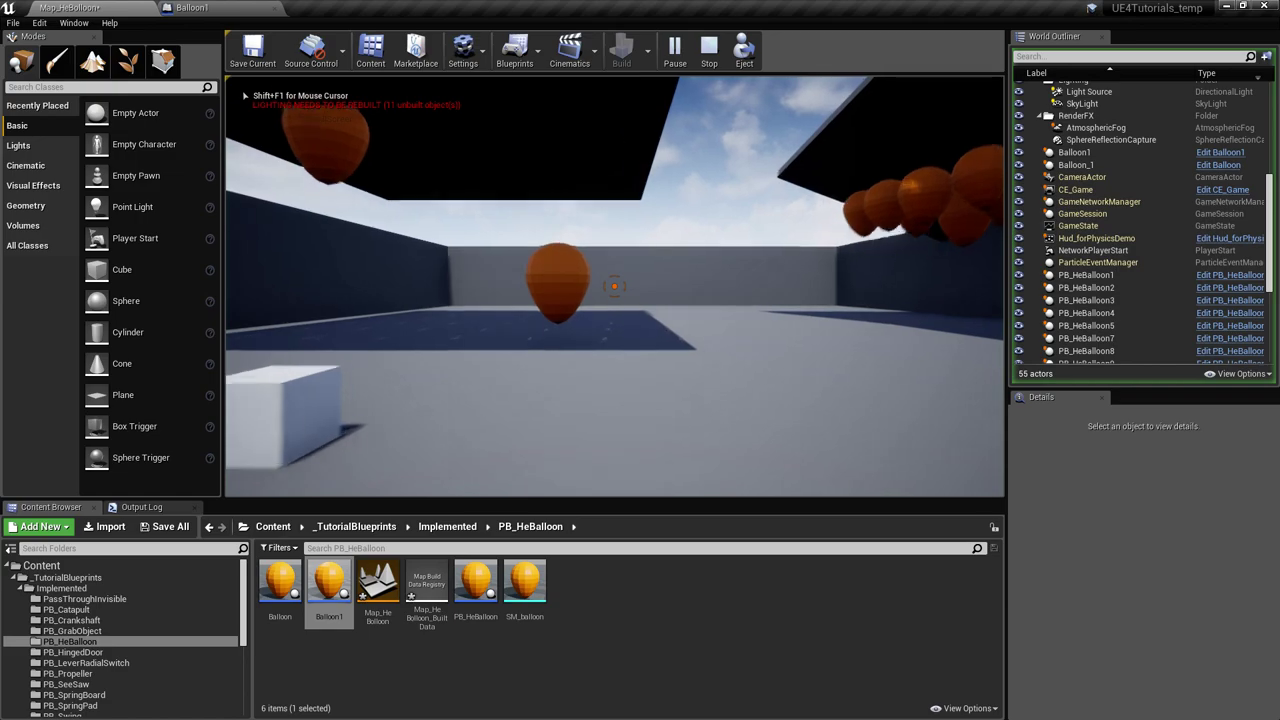
{"action": "key", "text": "w"}
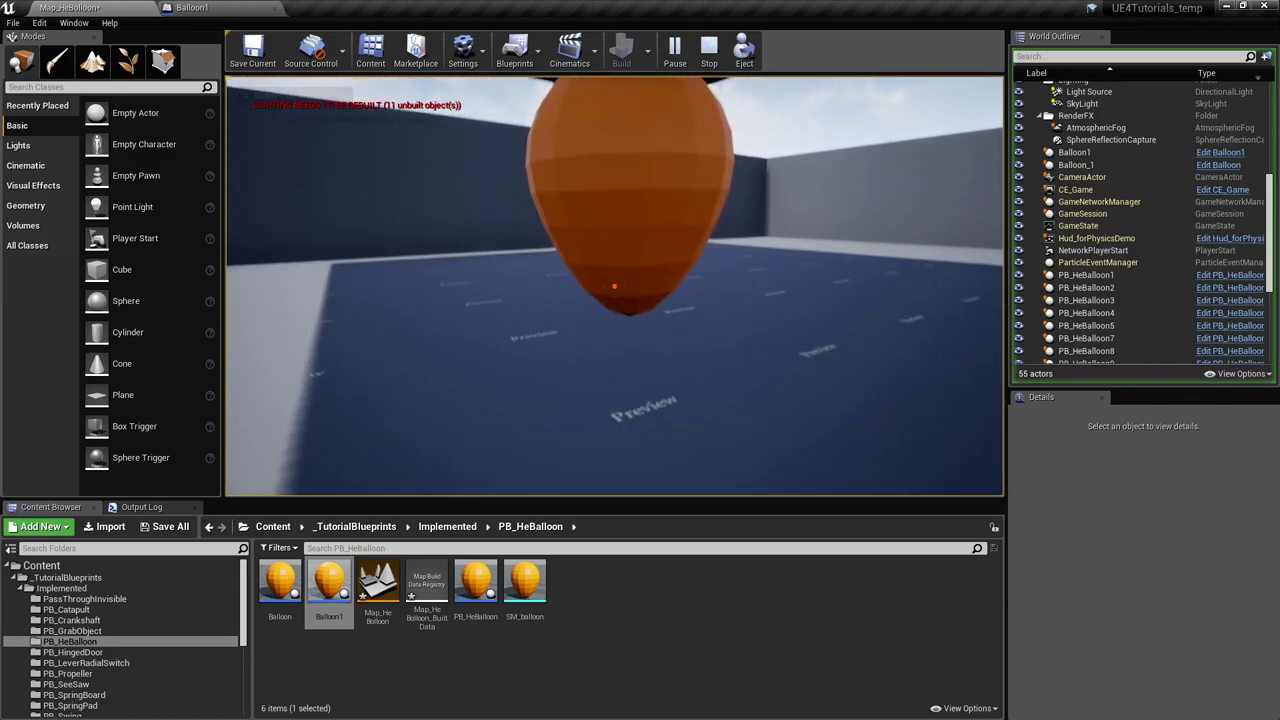
{"action": "left_click", "coordinate": [615, 287]}
{"action": "key", "text": "w"}
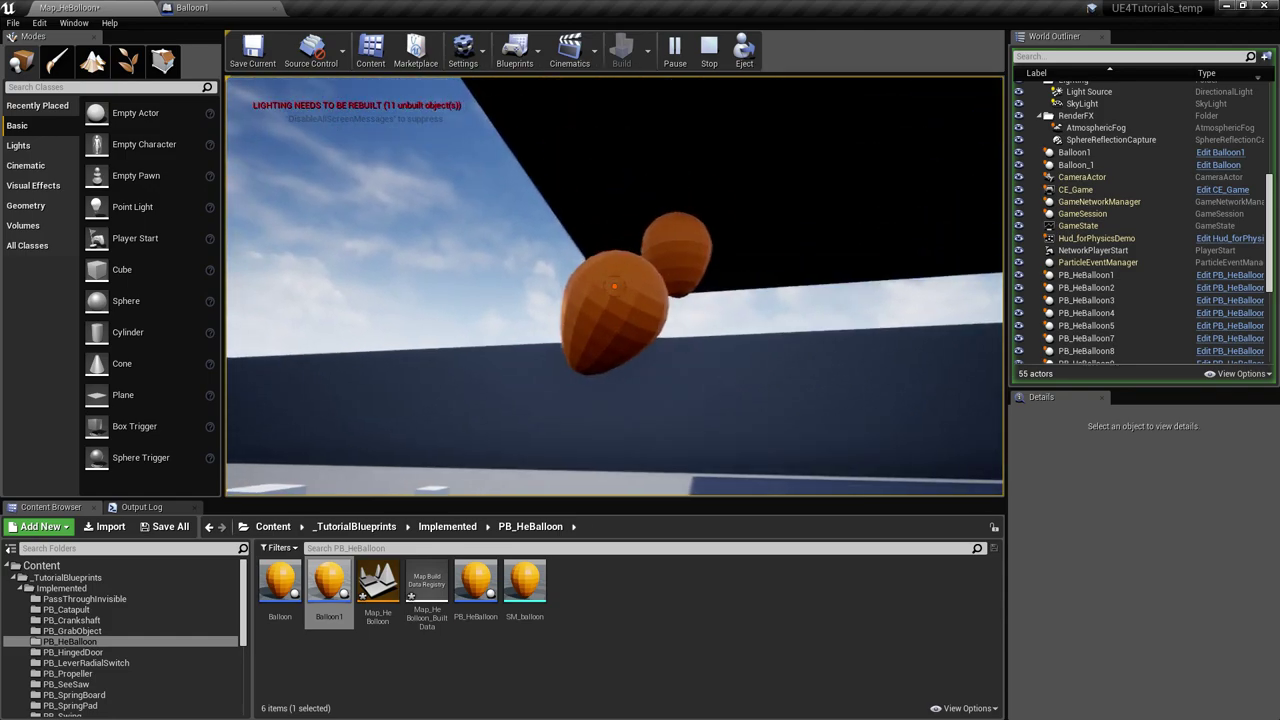
{"action": "key", "text": "w"}
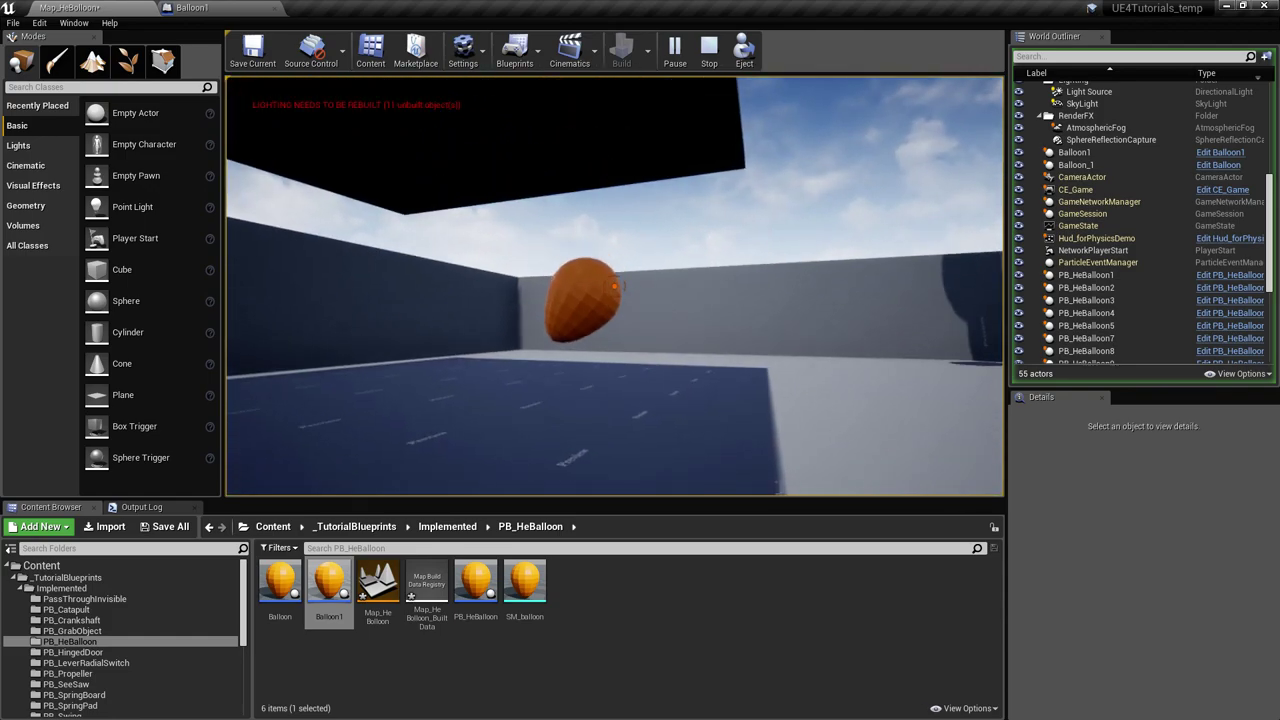
{"action": "key", "text": "s"}
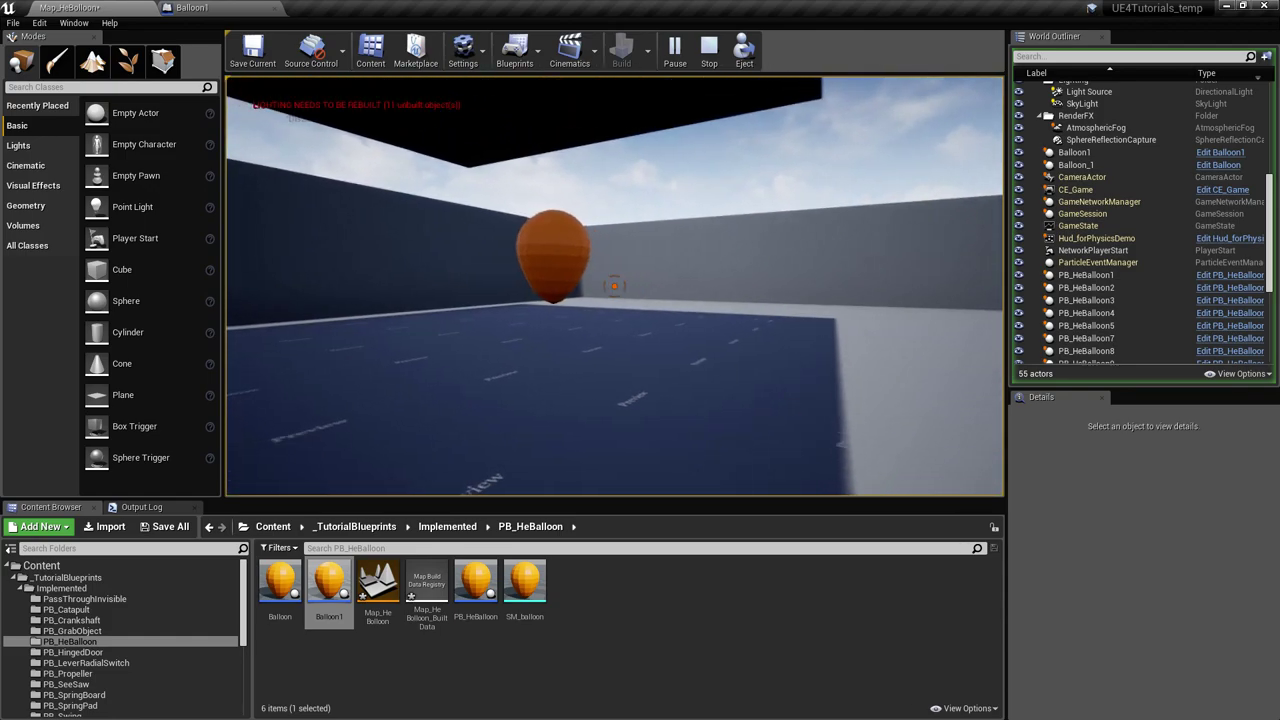
{"action": "key", "text": "w"}
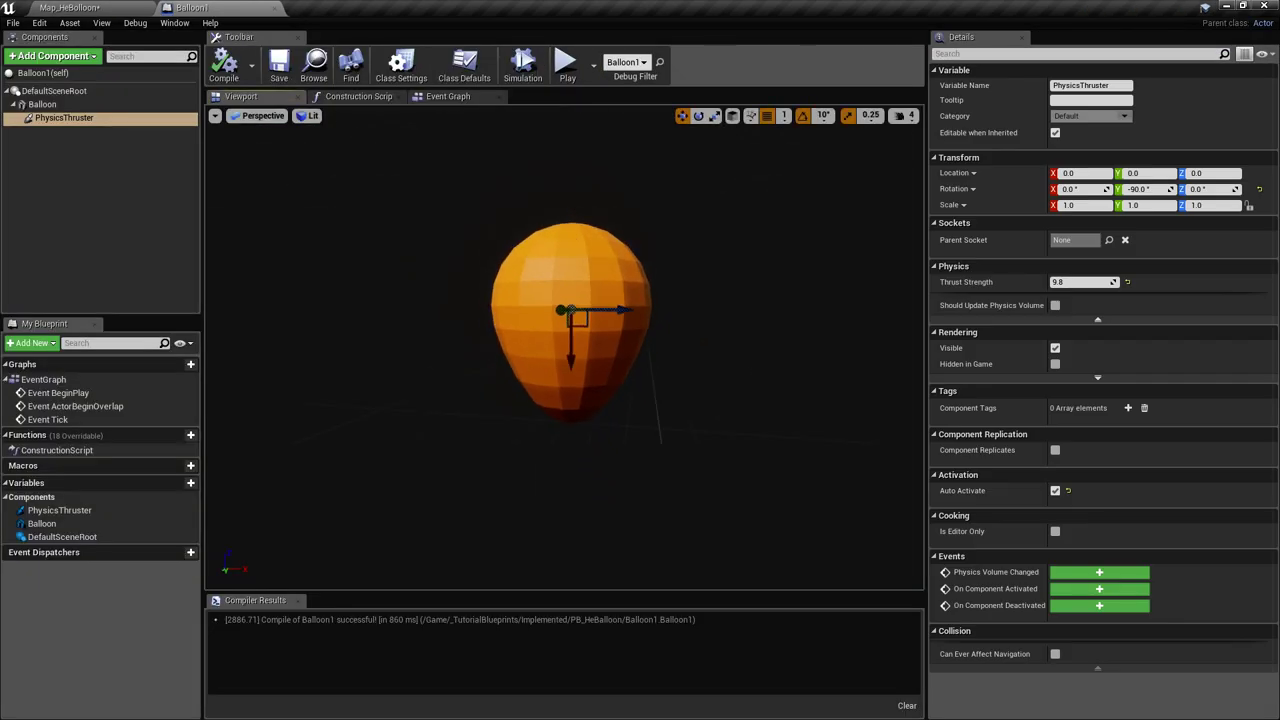
Set the PhysicsThruster's Thrust Strength to 9.893333 and save the Balloon1 blueprint.
{"action": "key", "text": "w"}
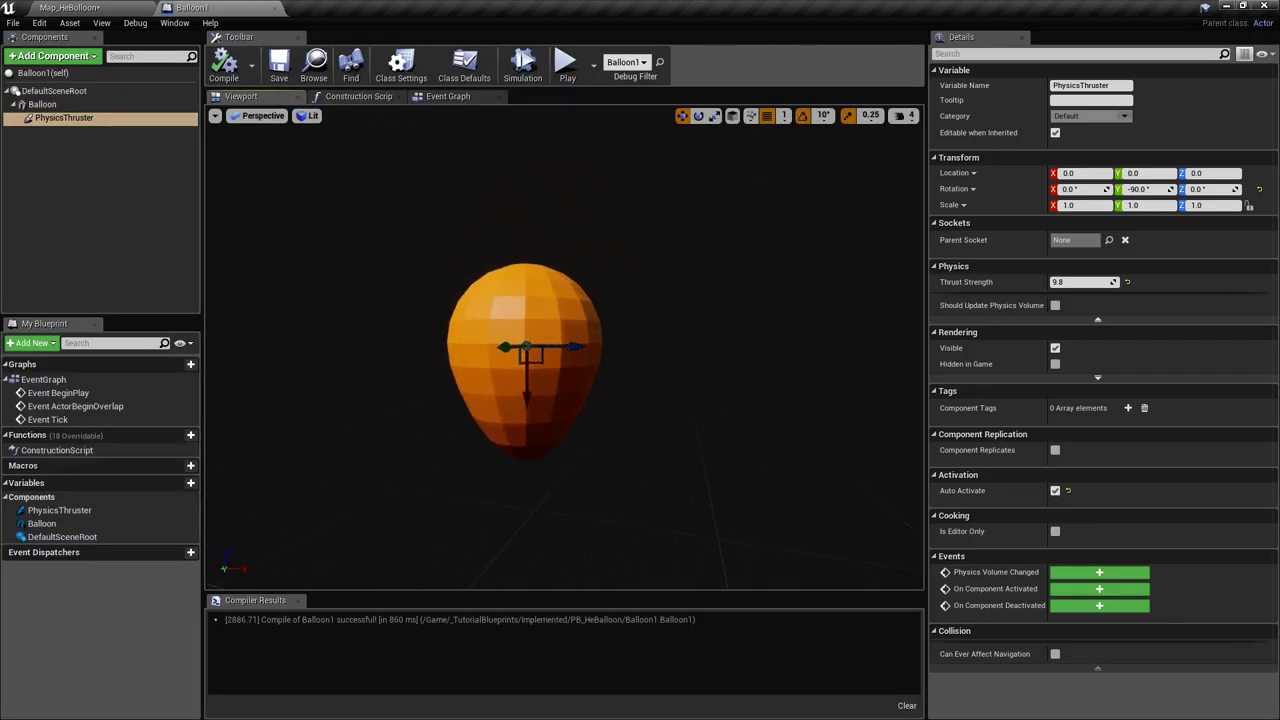
{"action": "left_click_drag", "start_coordinate": [1057, 283], "coordinate": [1065, 283]}
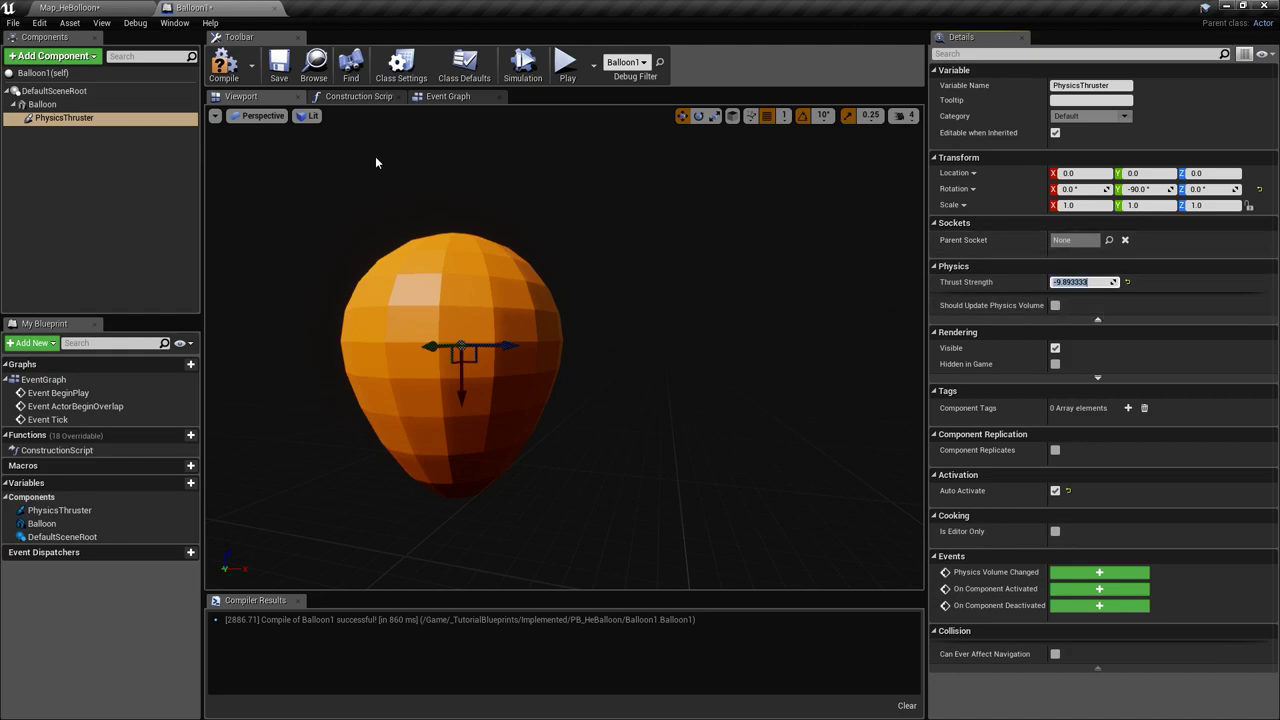
{"action": "left_click", "coordinate": [283, 72]}
Play the level, walk up to the balloon, grab it and release it to test how it floats at the new thrust strength.
{"action": "left_click", "coordinate": [70, 7]}
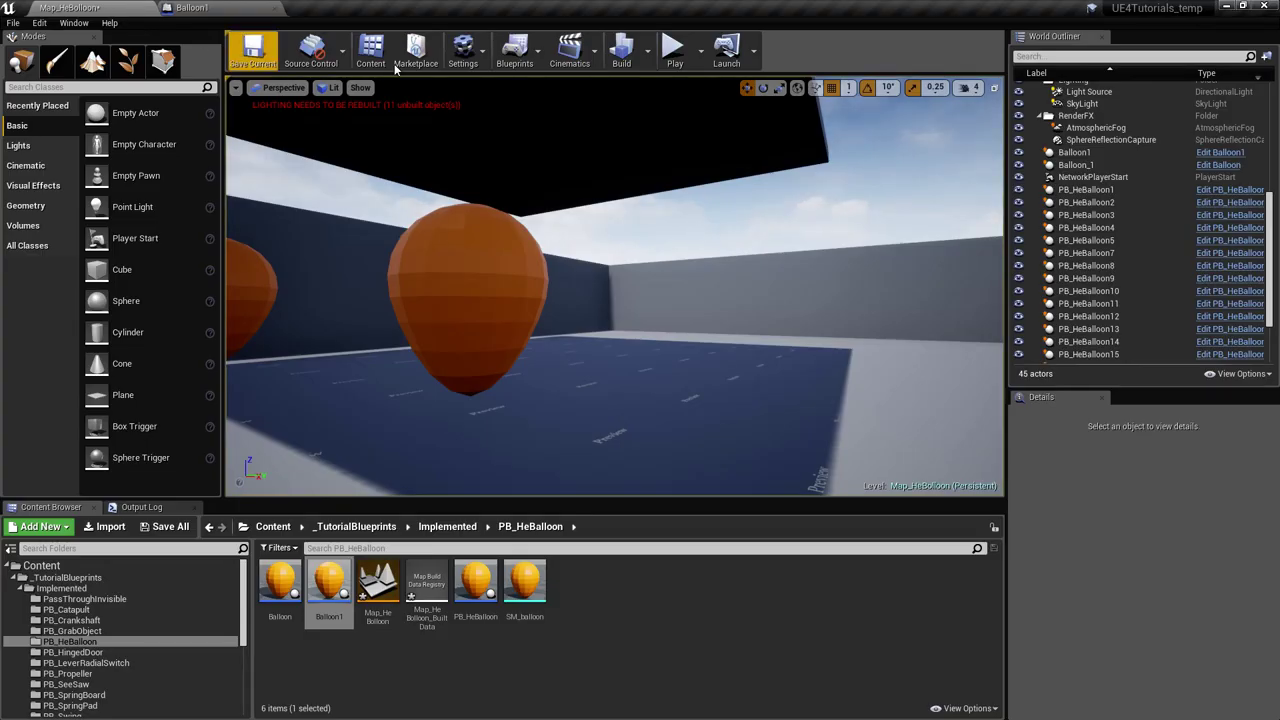
{"action": "left_click", "coordinate": [675, 47]}
{"action": "left_click", "coordinate": [727, 214]}
{"action": "key", "text": "w"}
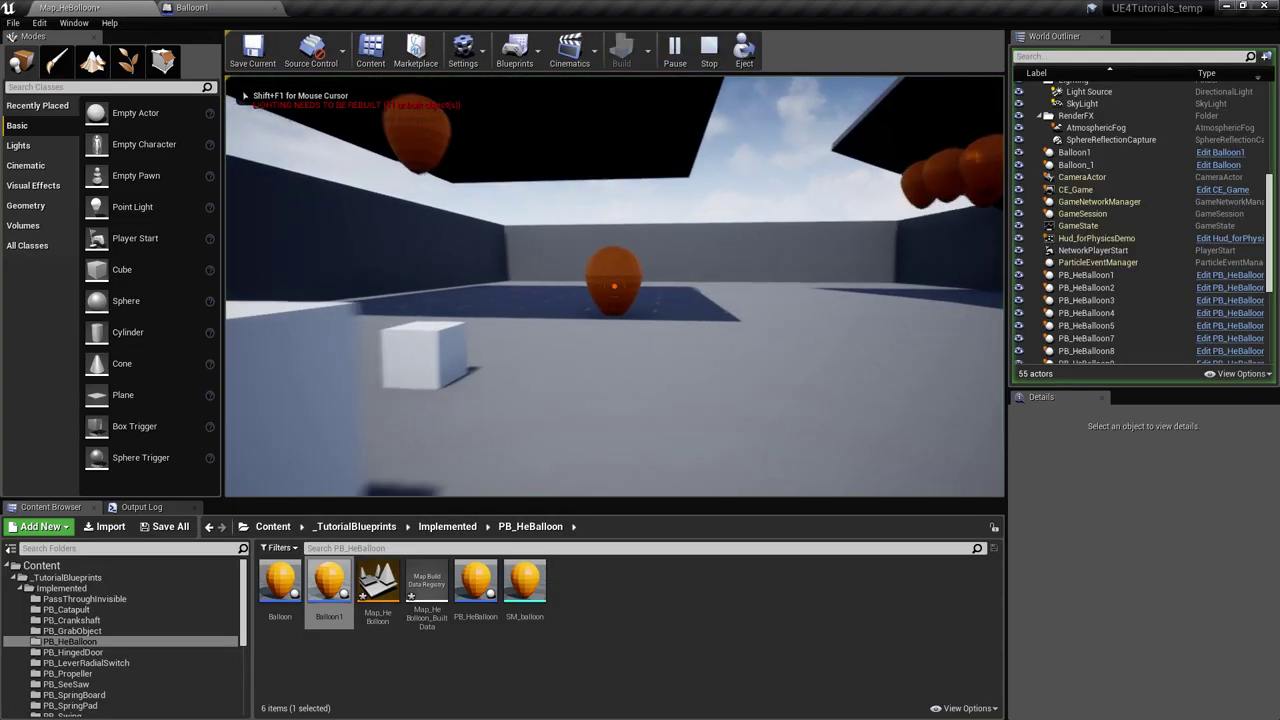
{"action": "left_click", "coordinate": [614, 286]}
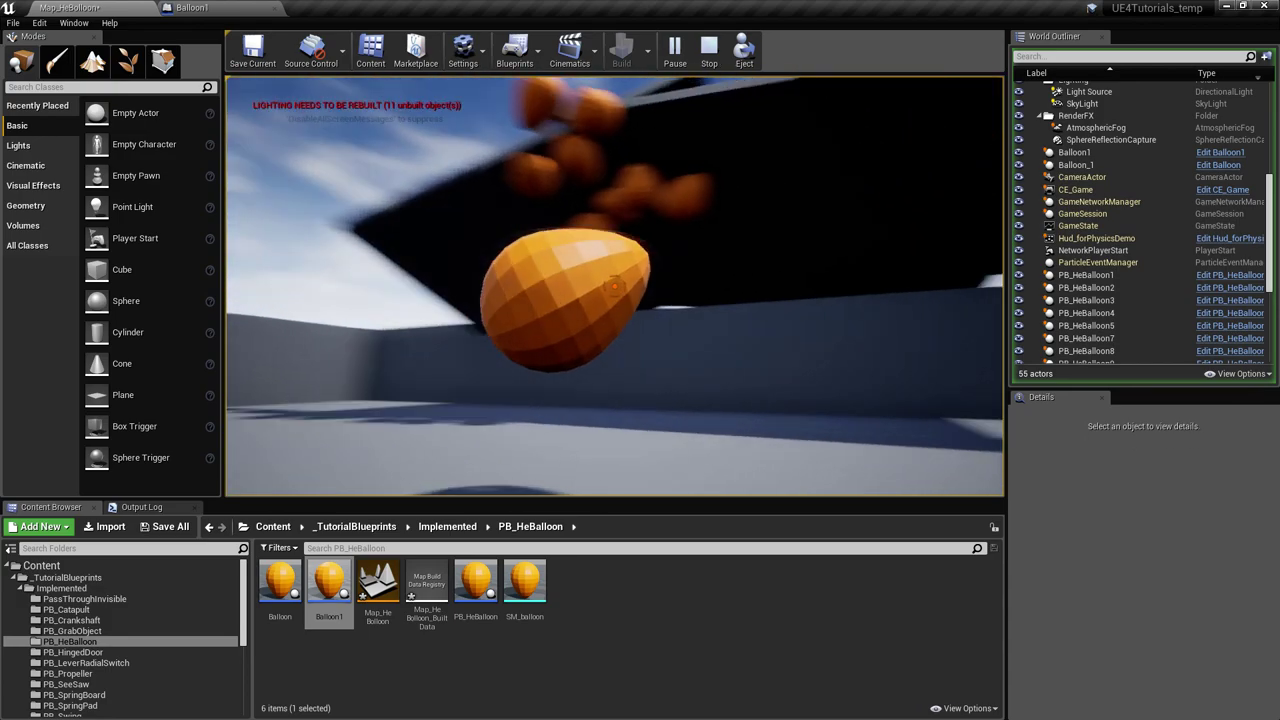
{"action": "left_click", "coordinate": [614, 286]}
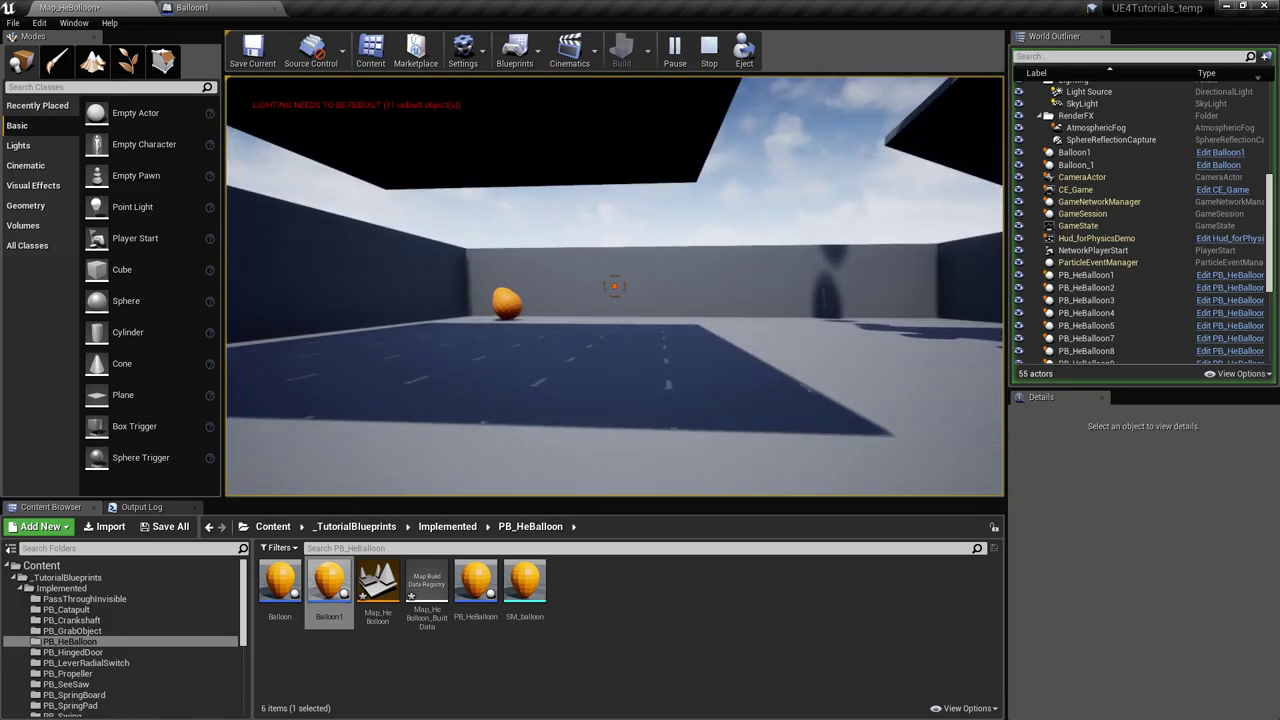
{"action": "key", "text": "shift+F1"}
Set the Y value of SetWorldRotation's New Rotation to 0.0 in Balloon1's event graph and save the blueprint.
{"action": "left_click", "coordinate": [192, 7]}
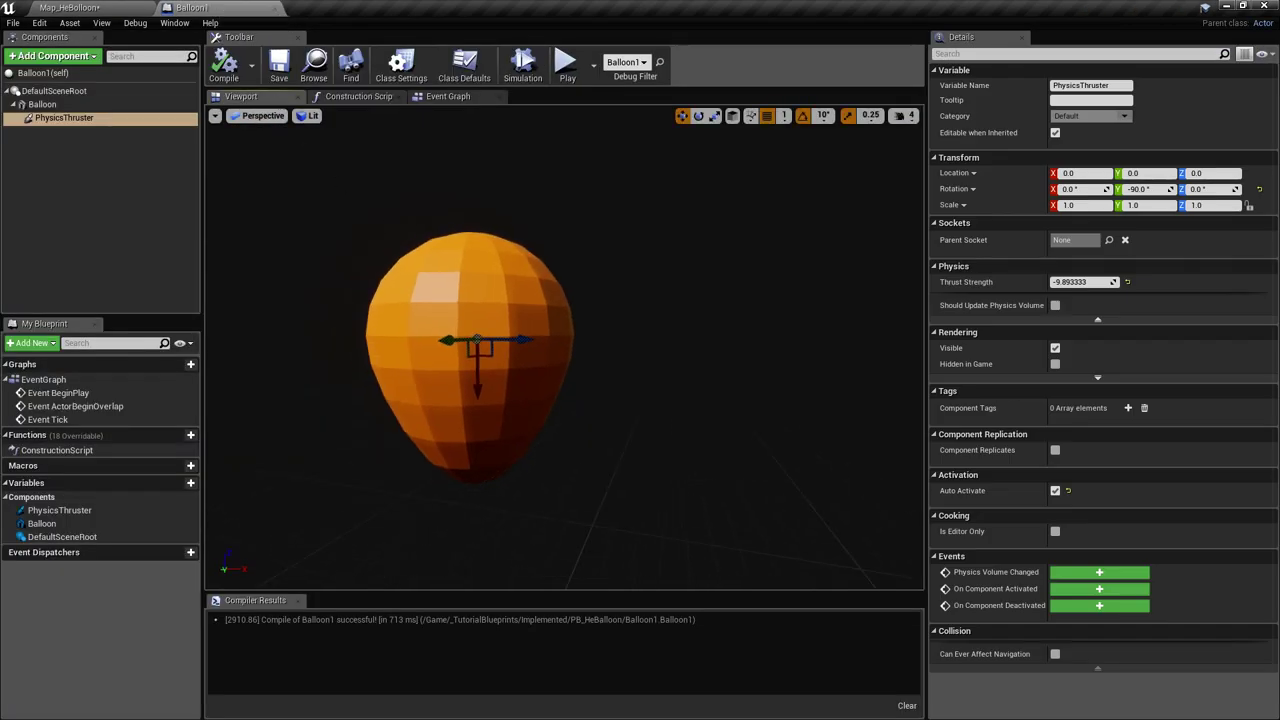
{"action": "right_click_drag", "start_coordinate": [558, 320], "coordinate": [476, 352]}
{"action": "scroll", "coordinate": [558, 320], "scroll_direction": "up", "scroll_amount": 2}
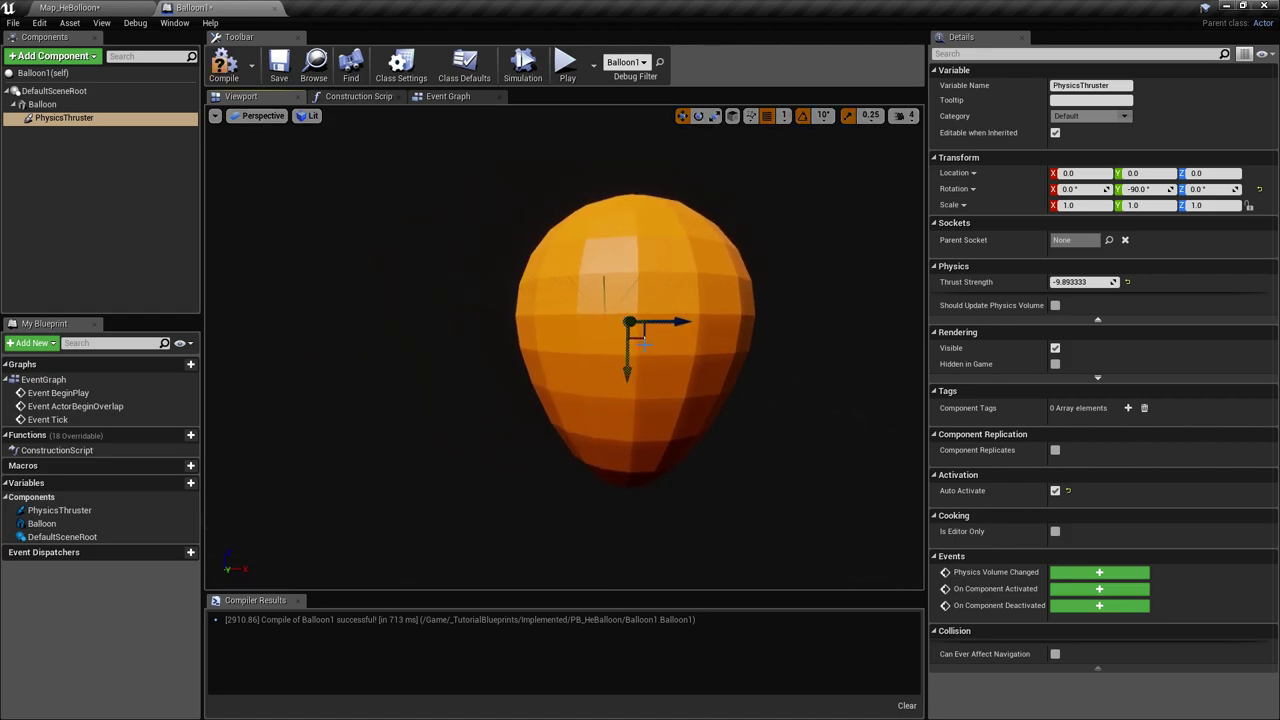
{"action": "right_click_drag", "start_coordinate": [656, 327], "coordinate": [730, 325]}
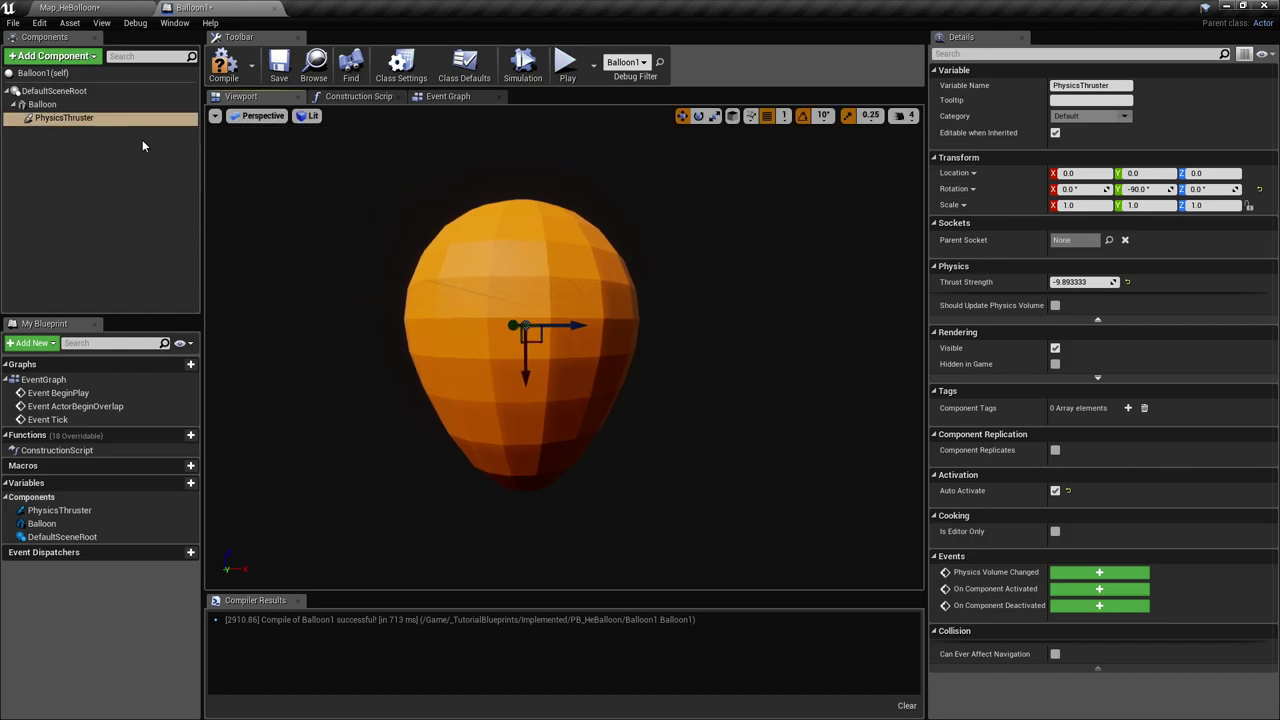
{"action": "left_click", "coordinate": [446, 95]}
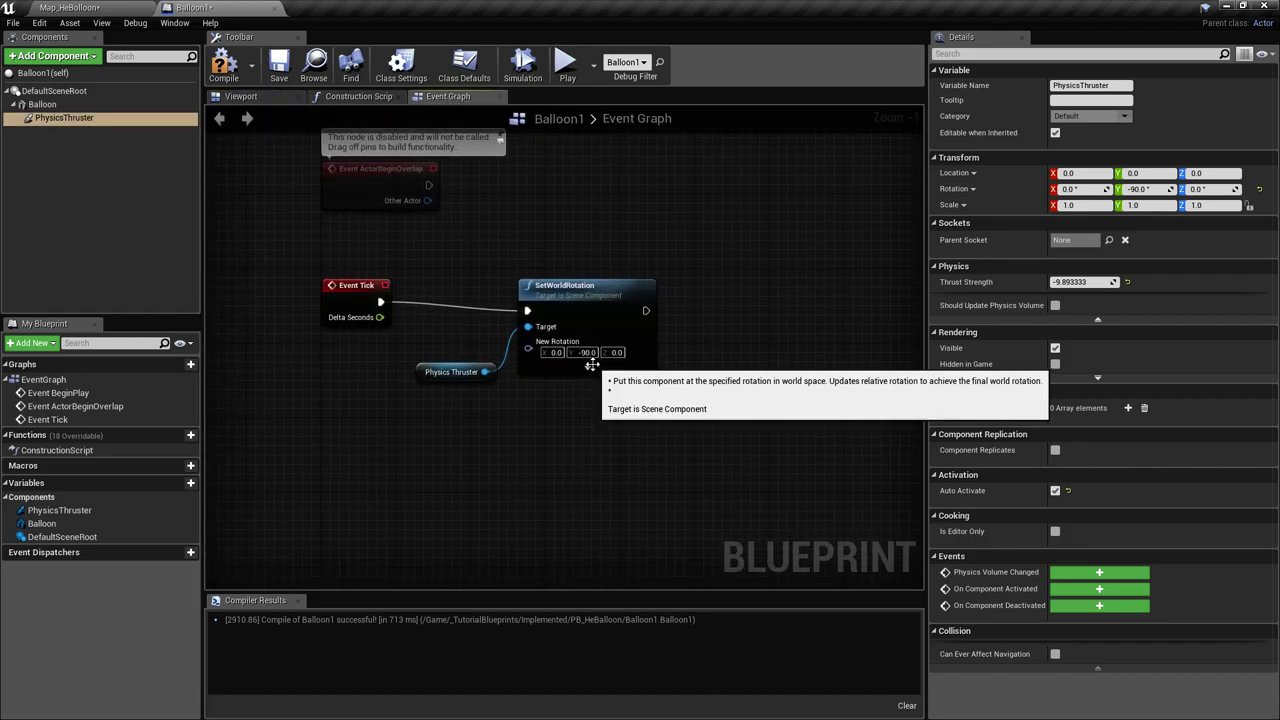
{"action": "right_click_drag", "start_coordinate": [592, 364], "coordinate": [577, 294]}
{"action": "scroll", "coordinate": [578, 294], "scroll_direction": "up", "scroll_amount": 1}
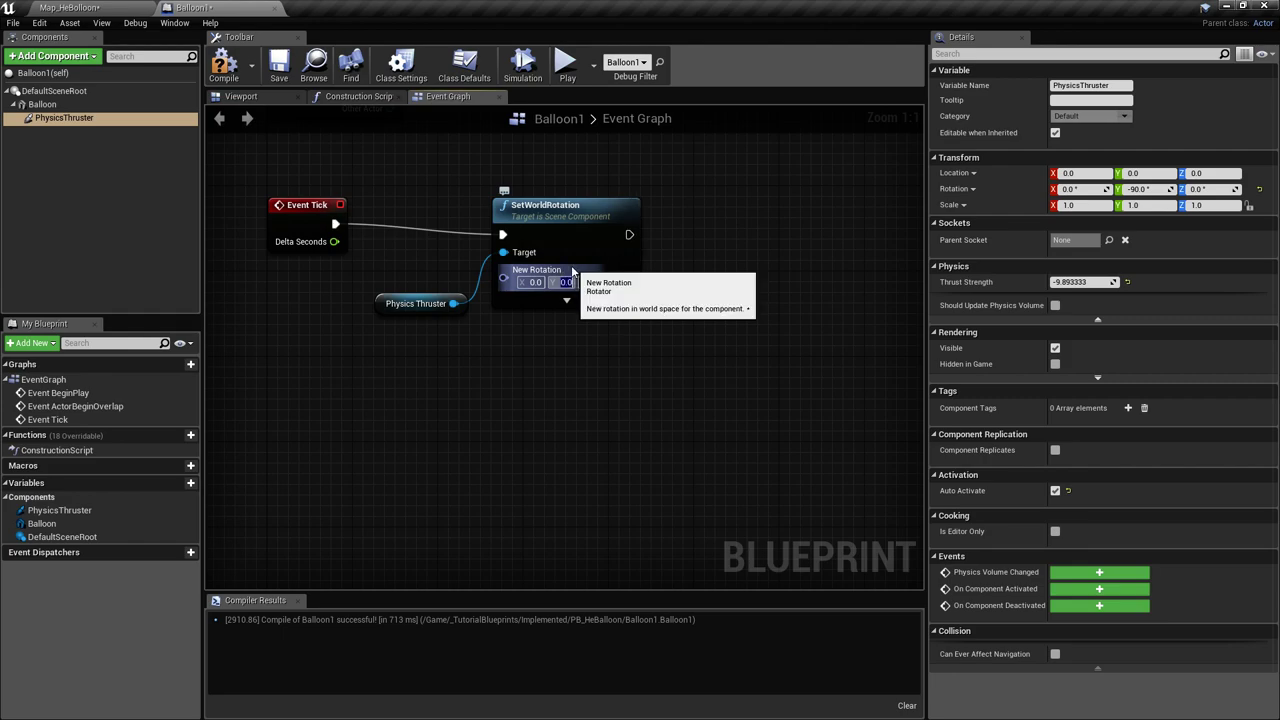
{"action": "left_click", "coordinate": [278, 66]}
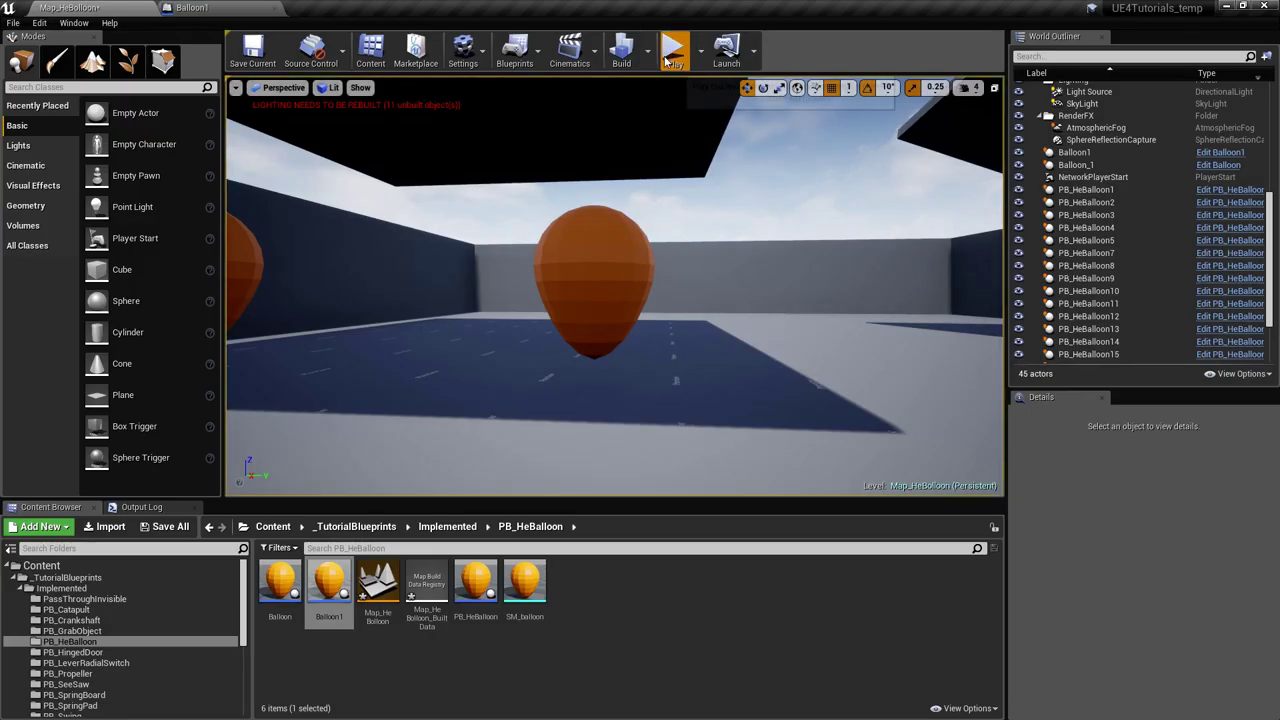
Play the level and walk up to the balloon to test its behaviour with the zeroed thruster rotation, ending the session when done.
{"action": "left_click", "coordinate": [671, 52]}
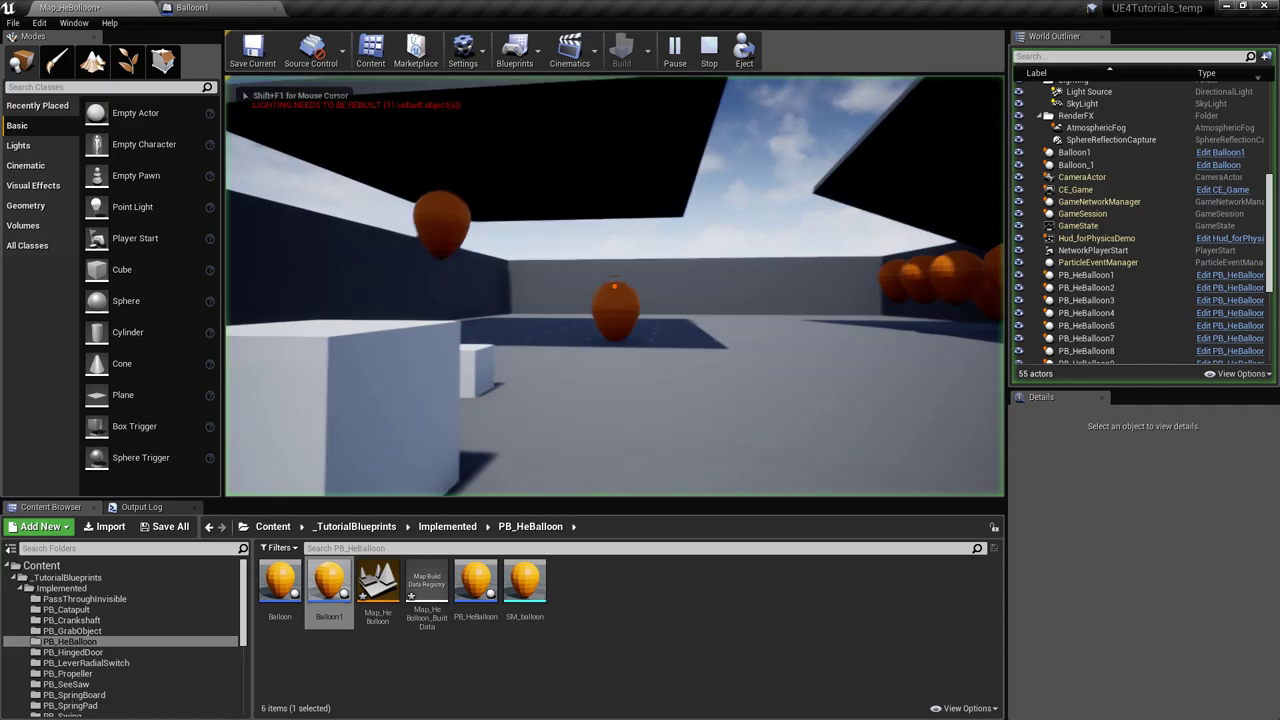
{"action": "key", "text": "w"}
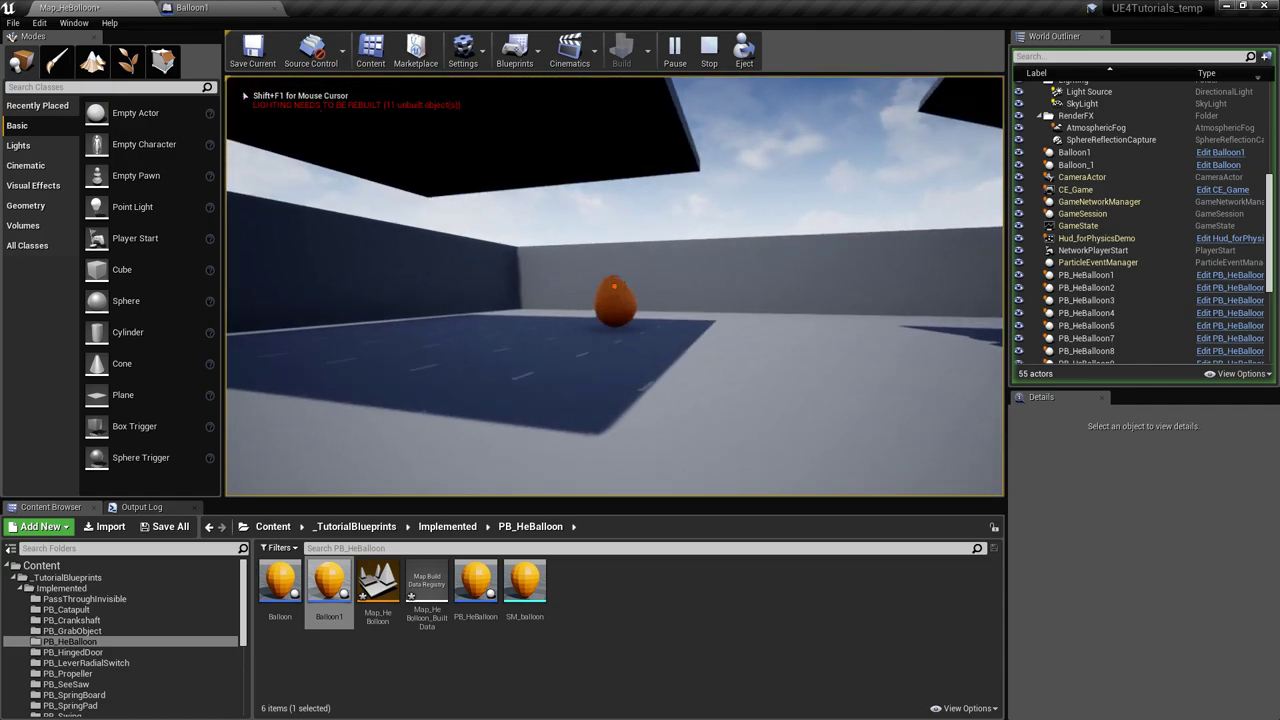
{"action": "key", "text": "w"}
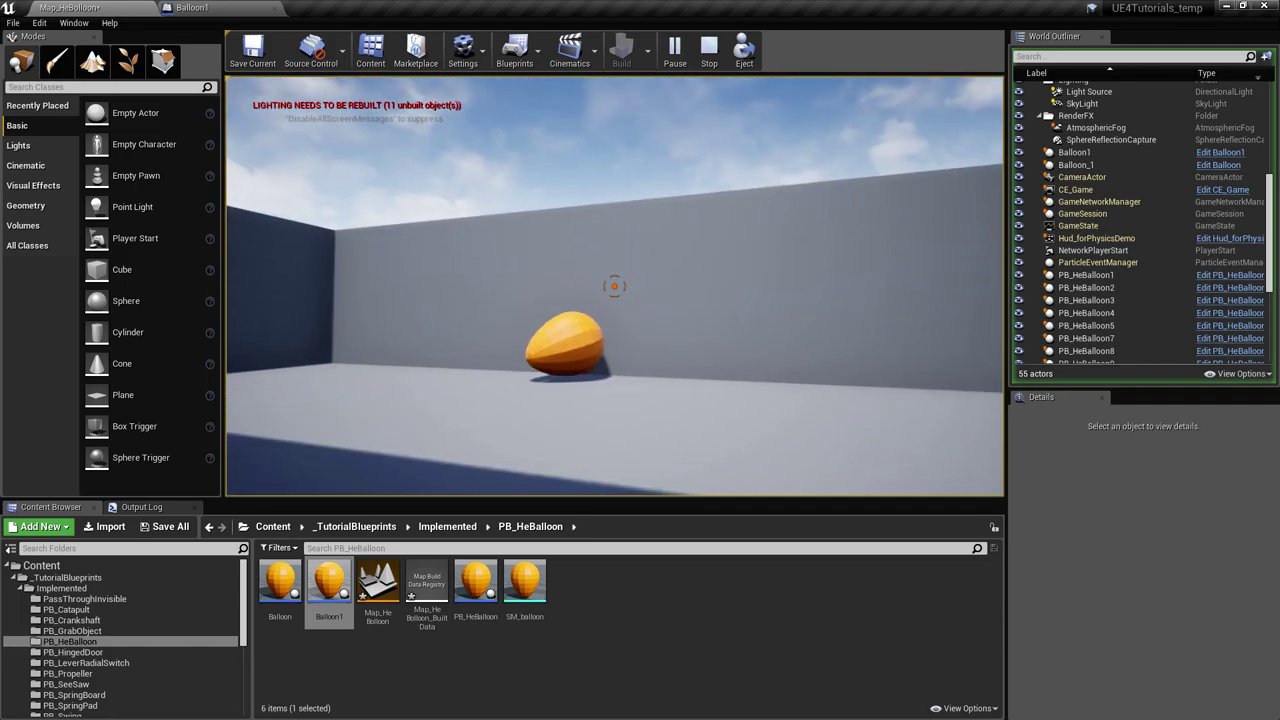
{"action": "key", "text": "Escape"}
Turn off Enable Gravity in the physics settings of Balloon1's Balloon component.
{"action": "right_click_drag", "start_coordinate": [567, 397], "coordinate": [557, 429]}
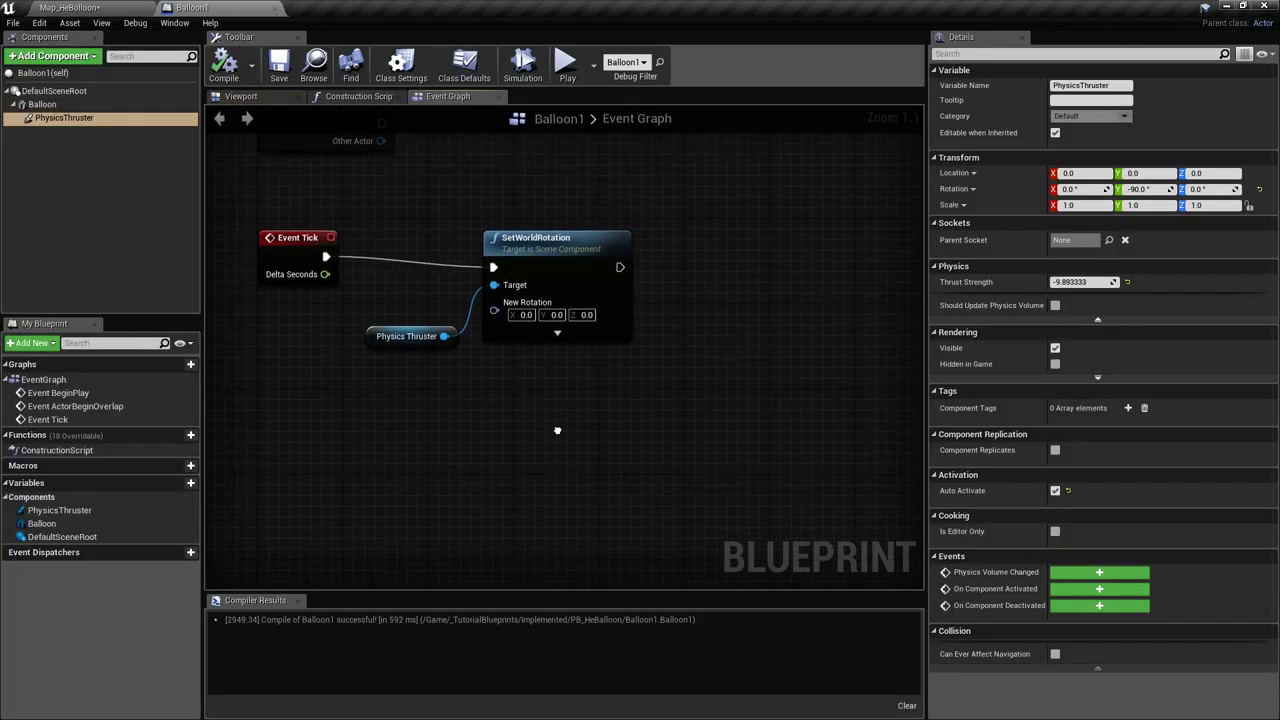
{"action": "right_click_drag", "start_coordinate": [320, 254], "coordinate": [366, 295]}
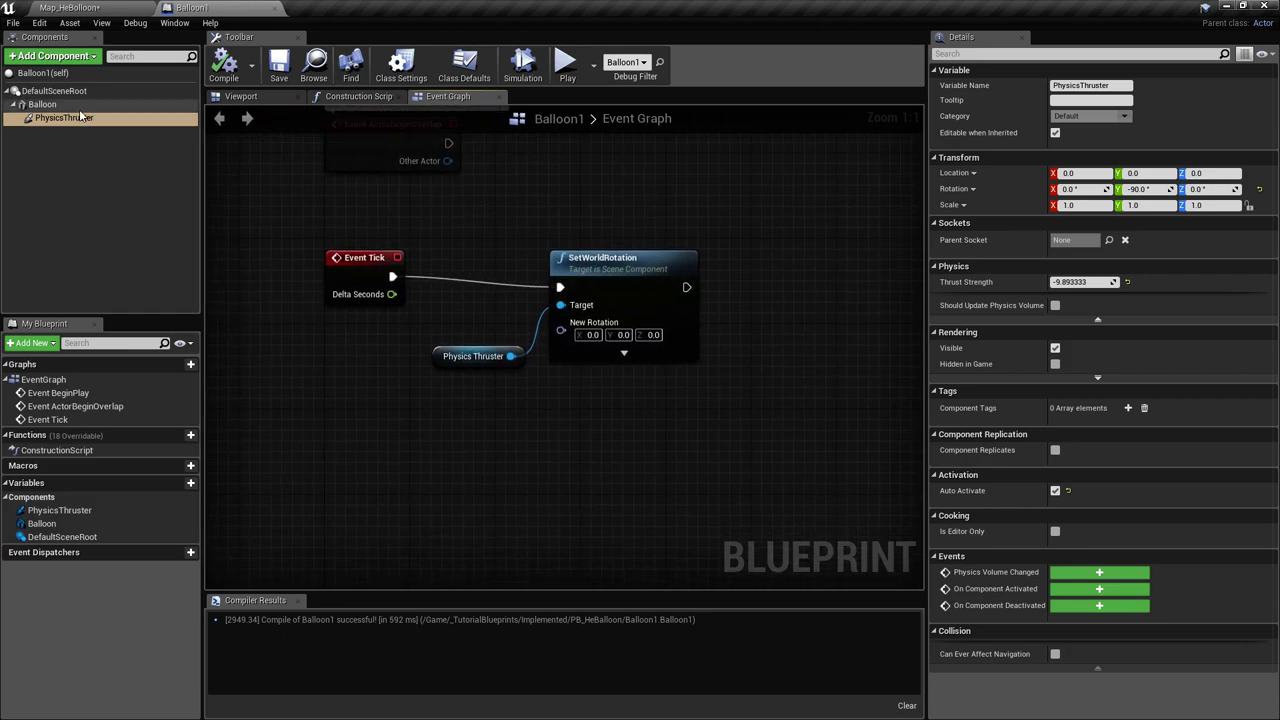
{"action": "left_click", "coordinate": [42, 104]}
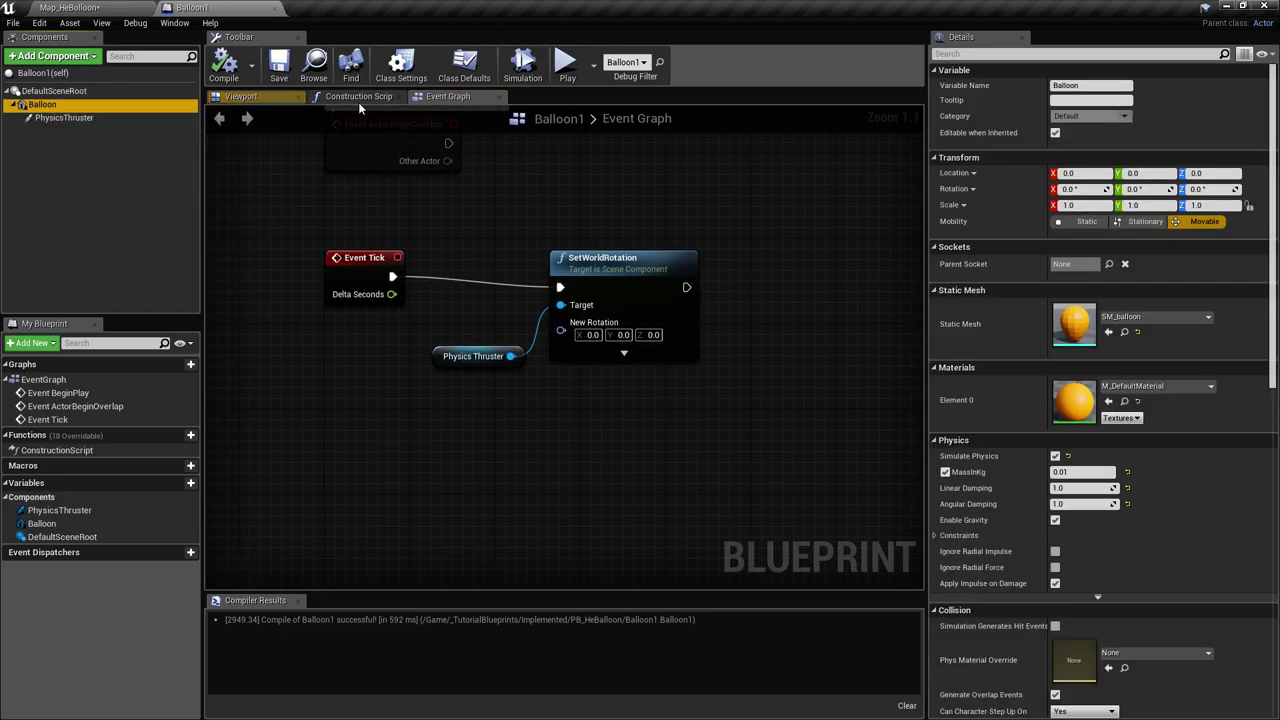
{"action": "left_click", "coordinate": [1055, 520]}
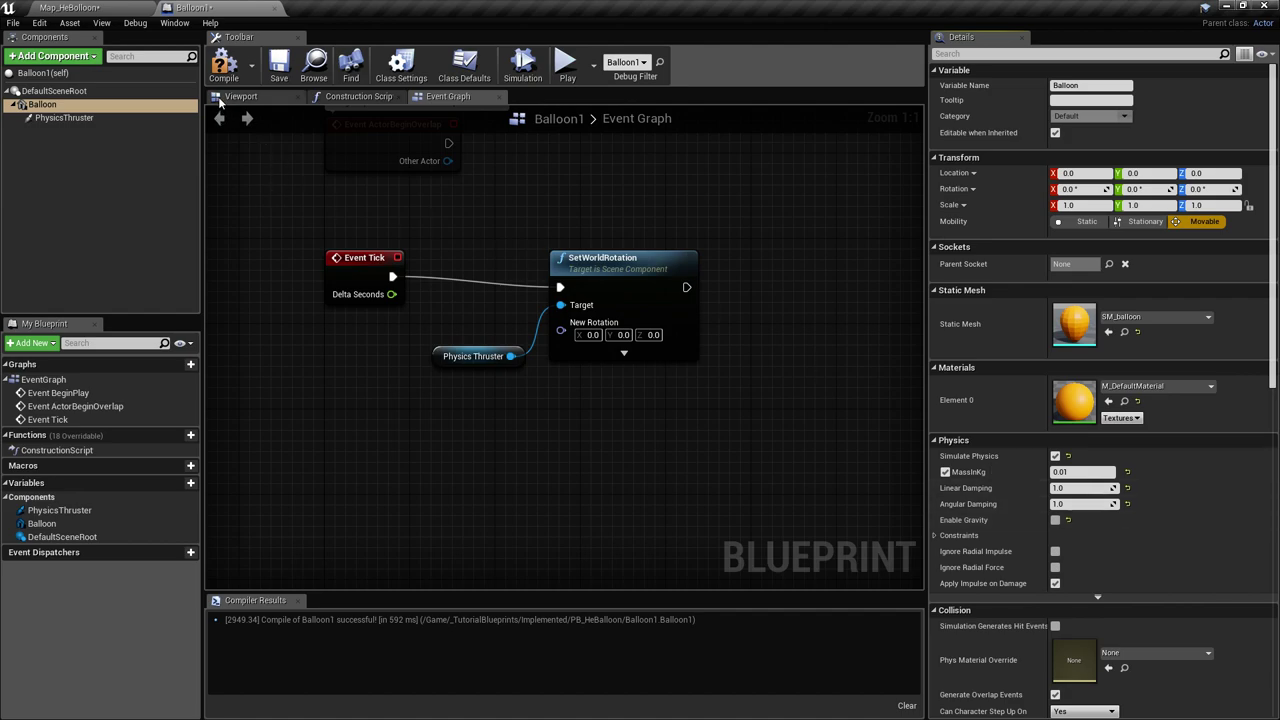
Play the level and grab and release the balloon to test how it moves without gravity, ending the session when done.
{"action": "left_click", "coordinate": [70, 7]}
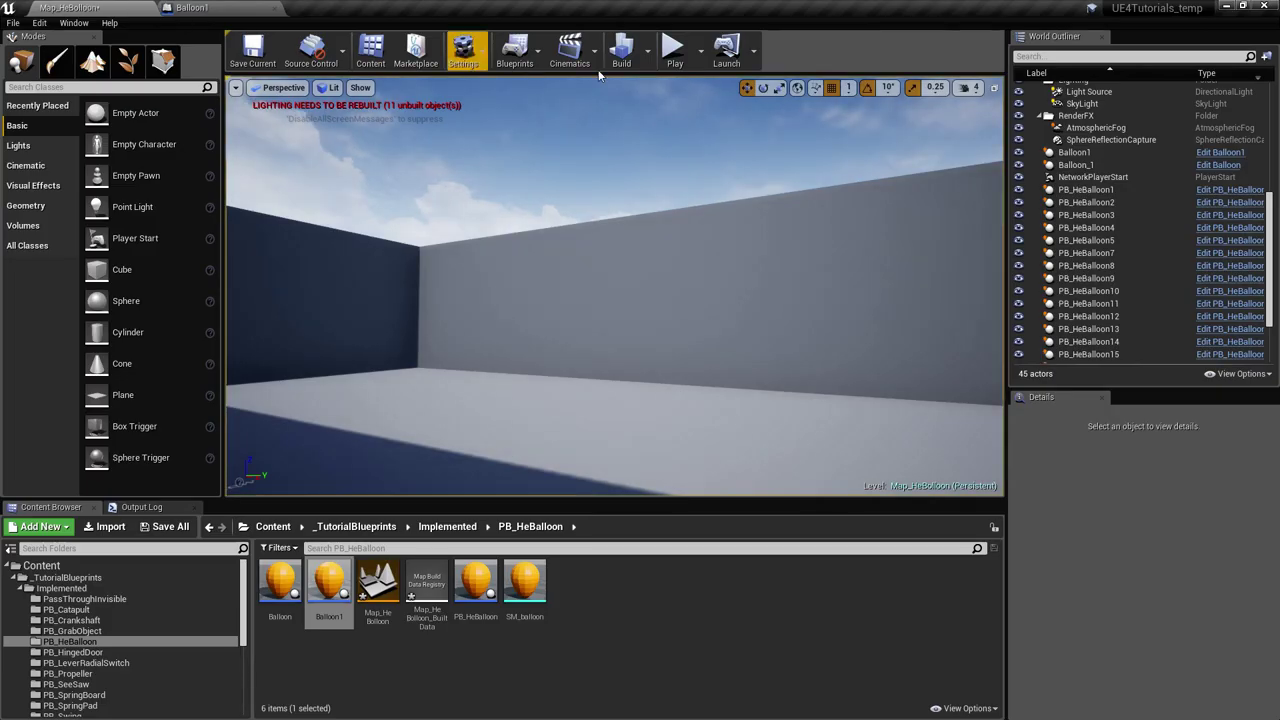
{"action": "left_click", "coordinate": [674, 45]}
{"action": "key", "text": "w"}
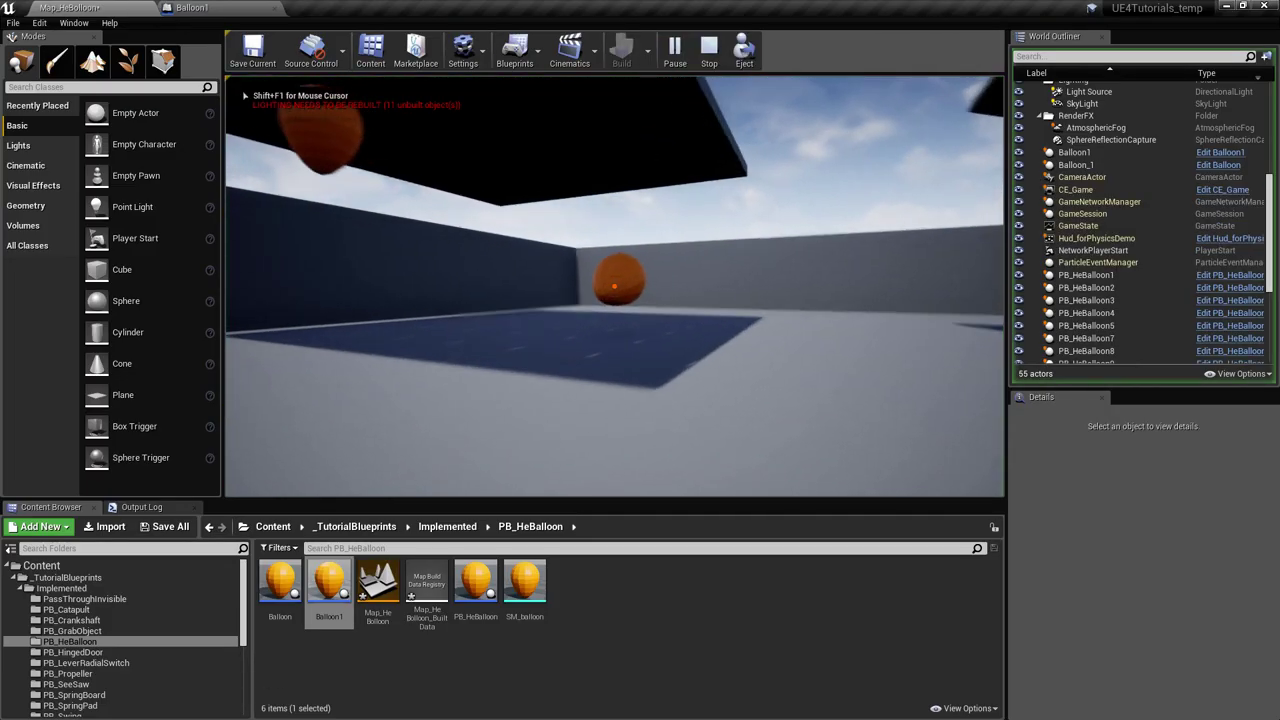
{"action": "left_click", "coordinate": [614, 286]}
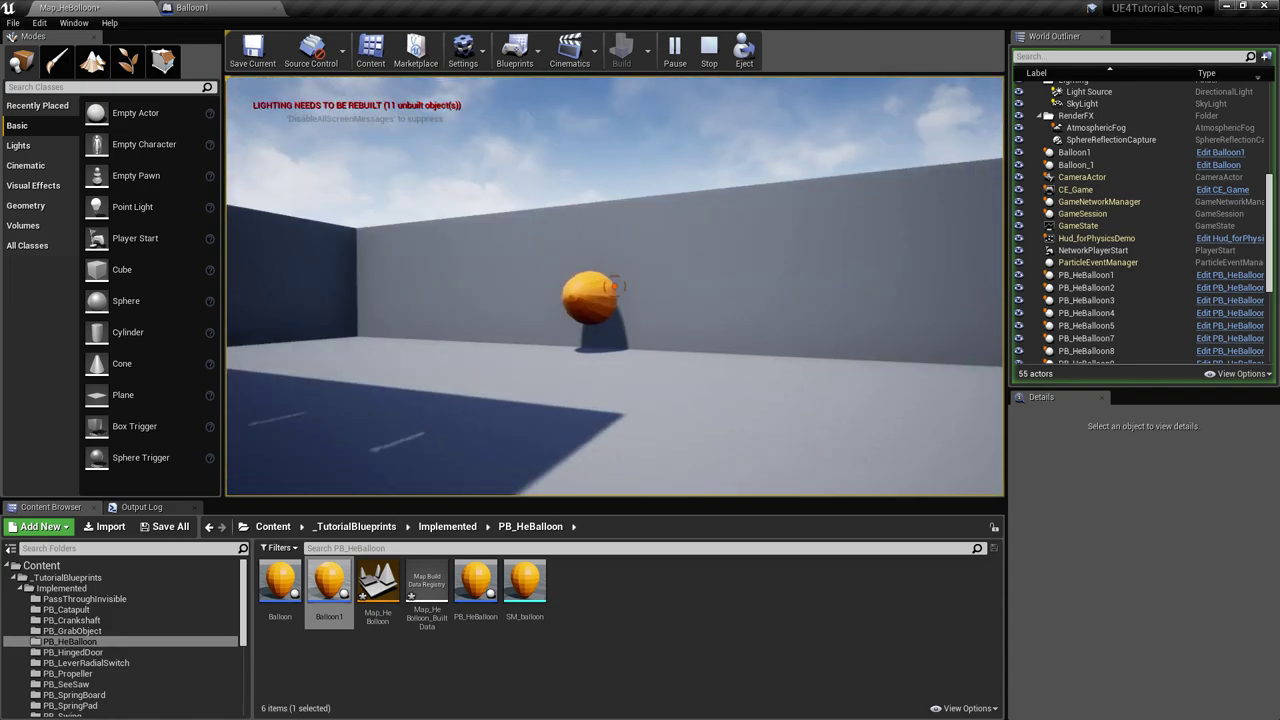
{"action": "key", "text": "w"}
{"action": "left_click", "coordinate": [614, 286]}
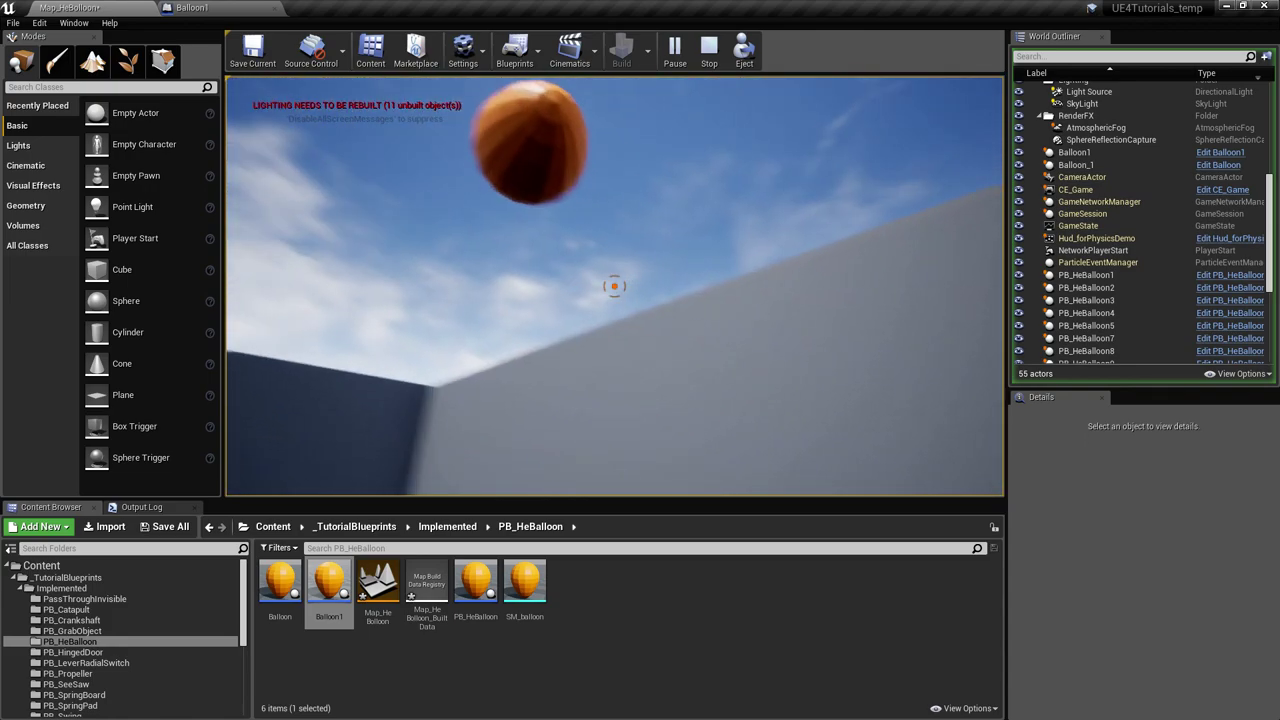
{"action": "key", "text": "s"}
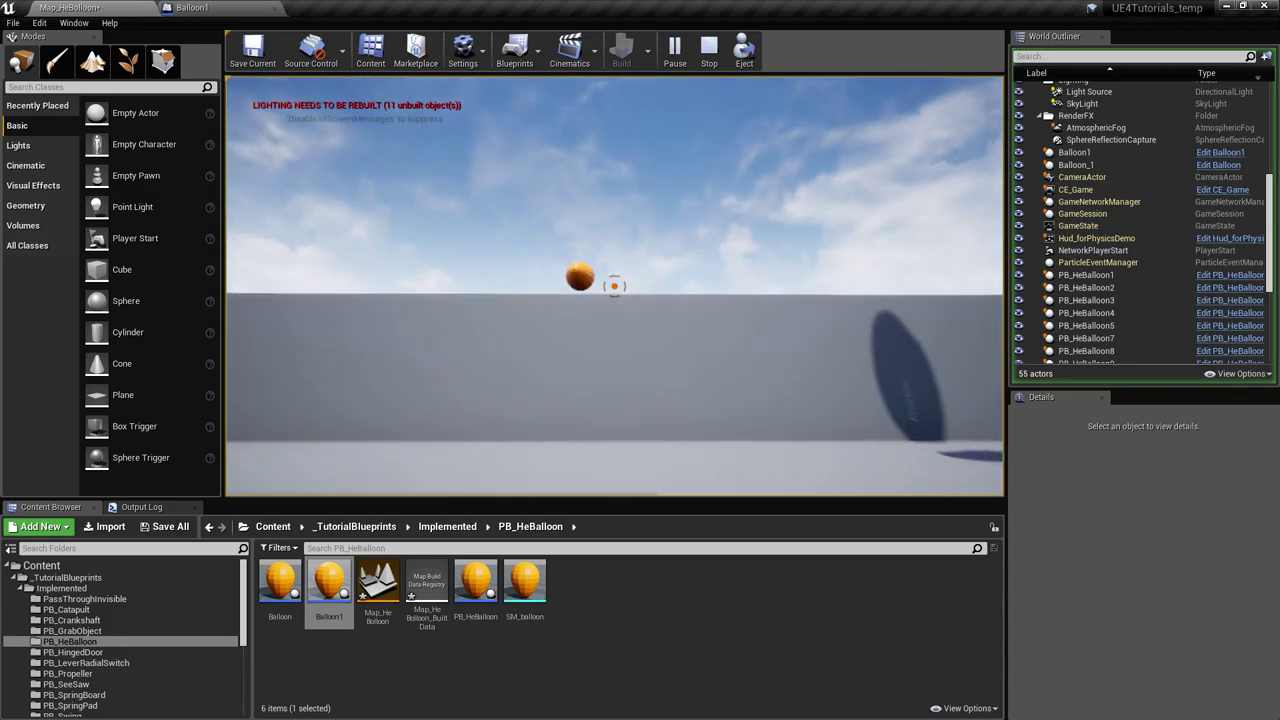
{"action": "key", "text": "Escape"}
Review the PhysicsThruster's settings and orientation inside the balloon mesh, and look over the balloons placed in the level.
{"action": "left_click", "coordinate": [200, 7]}
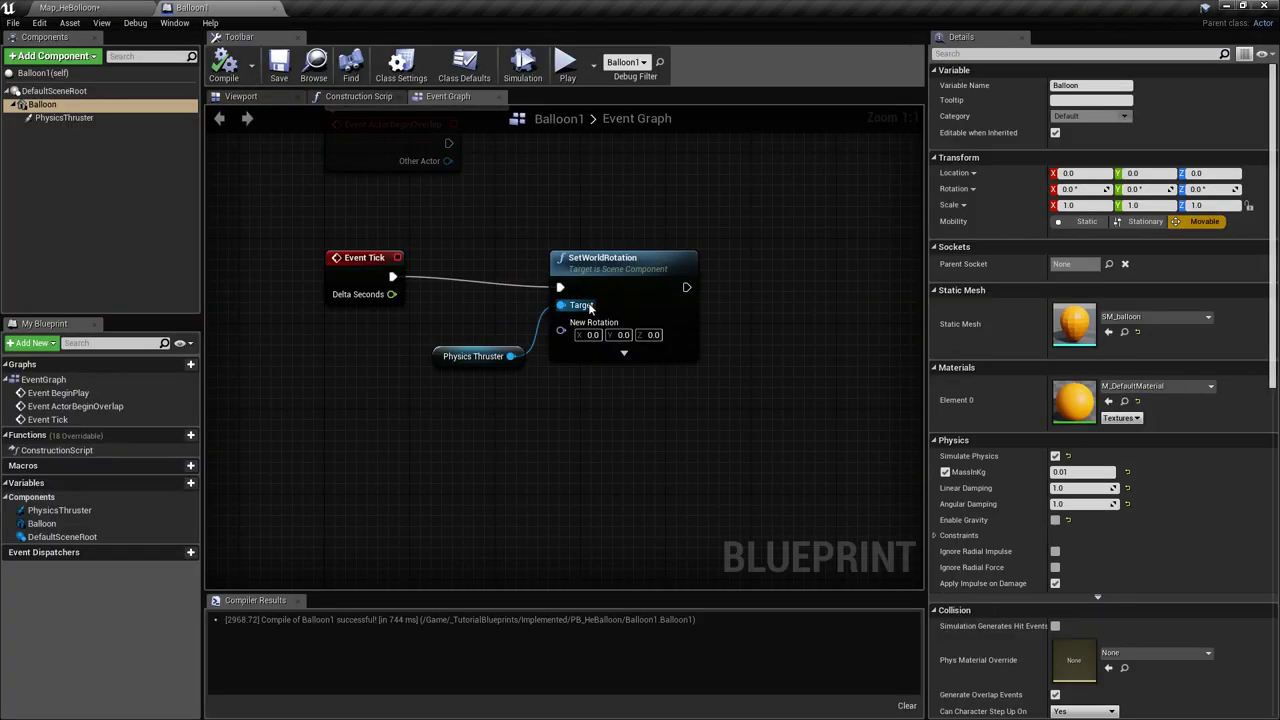
{"action": "left_click", "coordinate": [64, 118]}
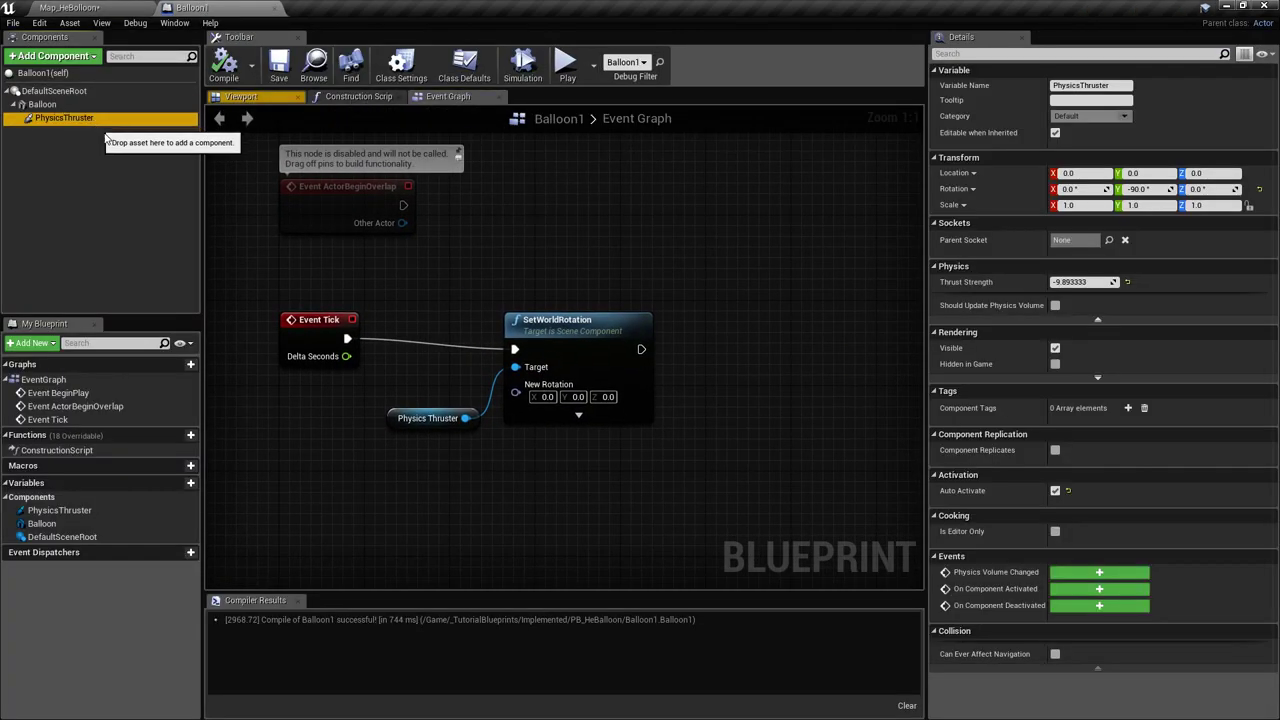
{"action": "left_click", "coordinate": [241, 96]}
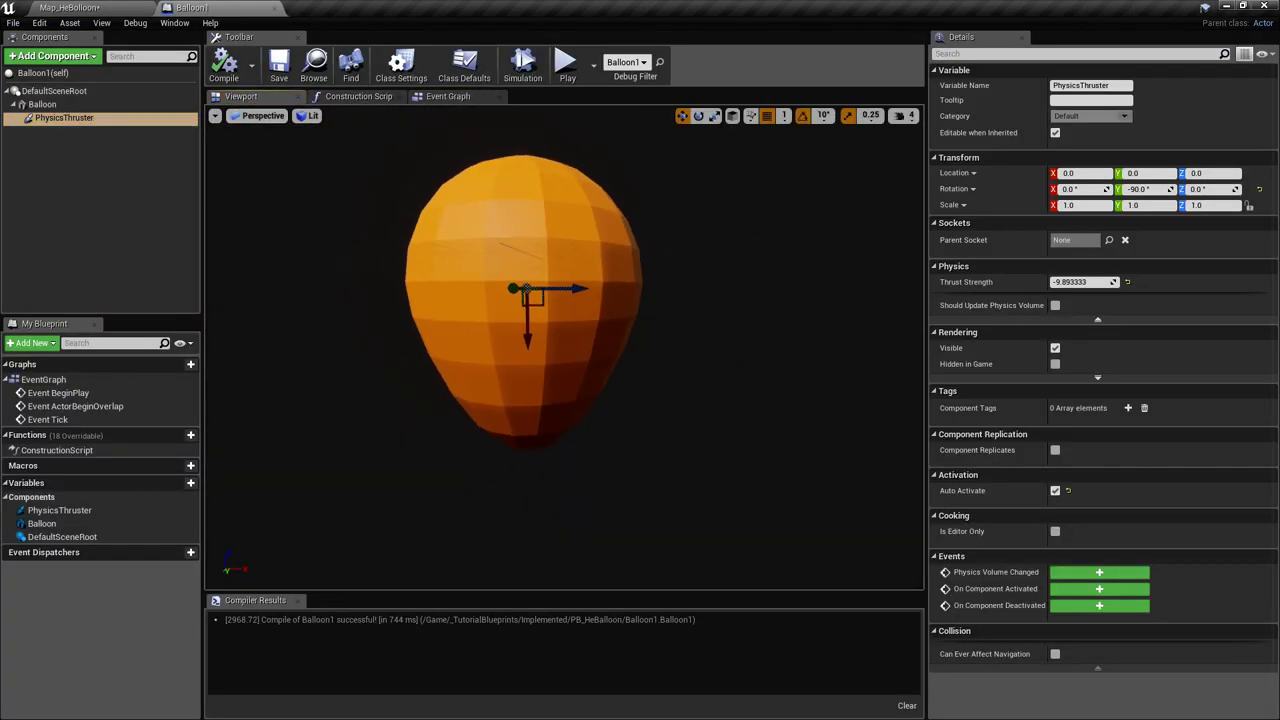
{"action": "right_click_drag", "start_coordinate": [498, 277], "coordinate": [530, 285]}
{"action": "left_click", "coordinate": [90, 8]}
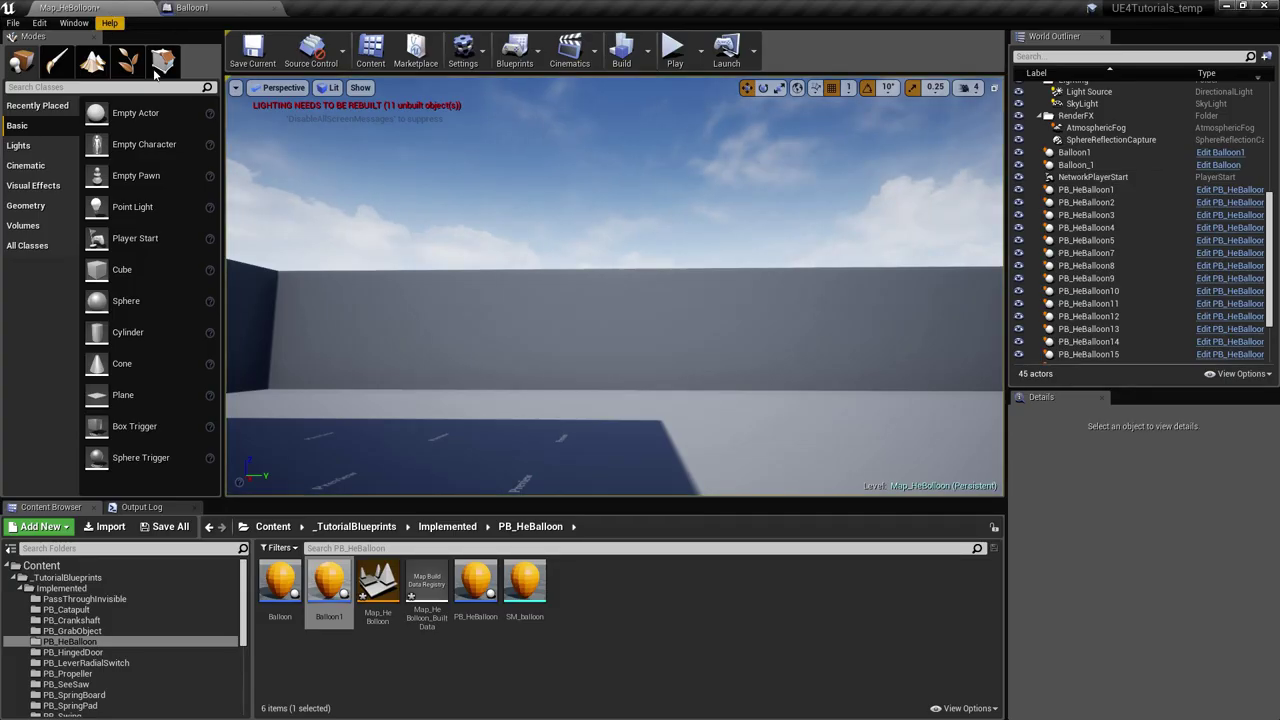
{"action": "right_click_drag", "start_coordinate": [614, 286], "coordinate": [440, 277]}
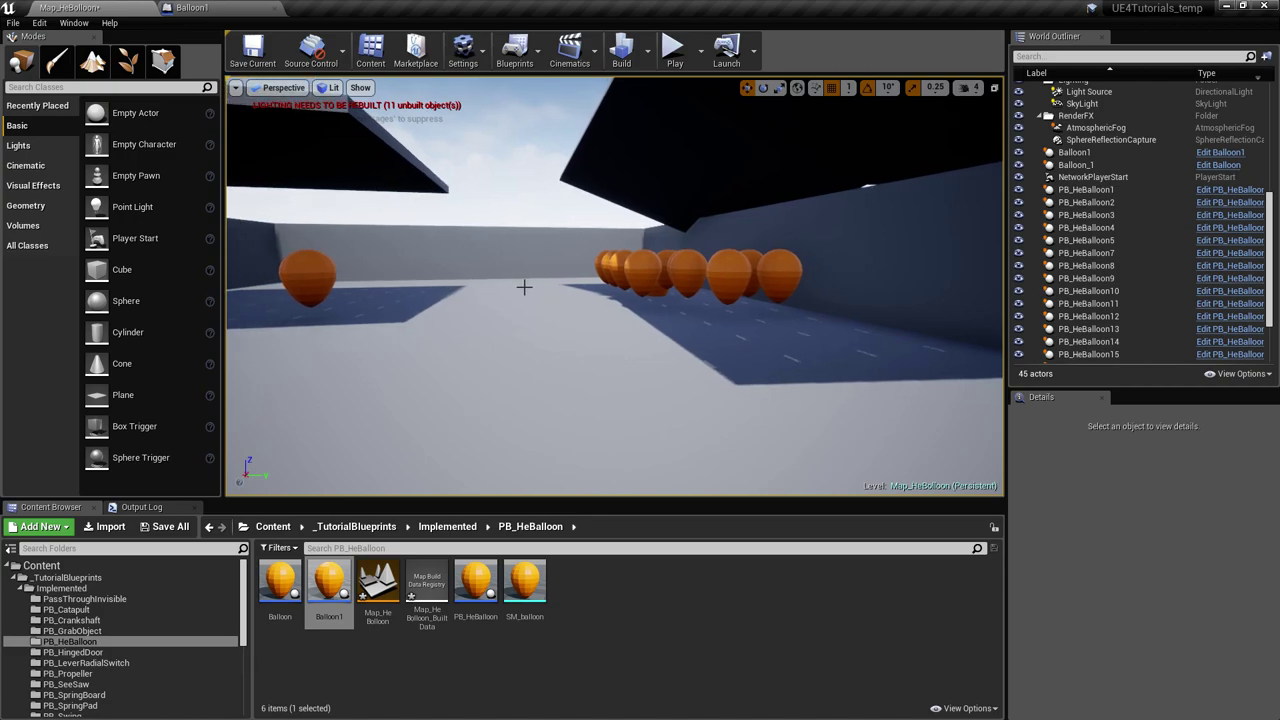